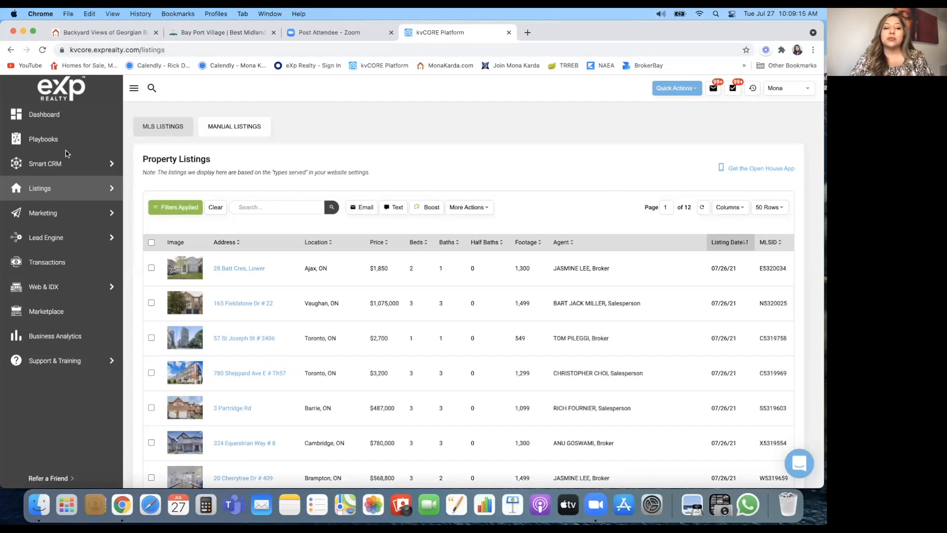
# Step: Glance at the Smart CRM contacts, return to Listings, then launch Lead Engine's Build Landing Page
pyautogui.click(54, 167)
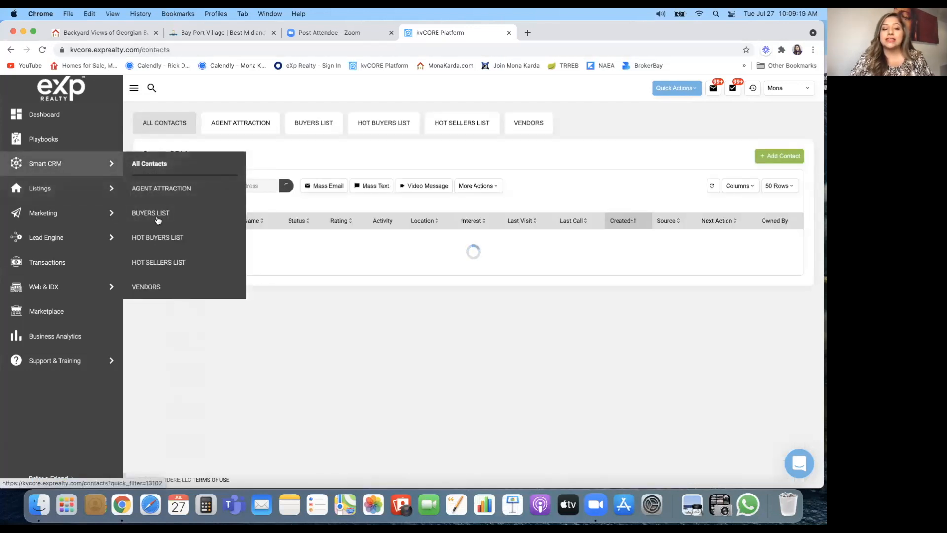
pyautogui.moveTo(113, 217)
pyautogui.moveTo(111, 165)
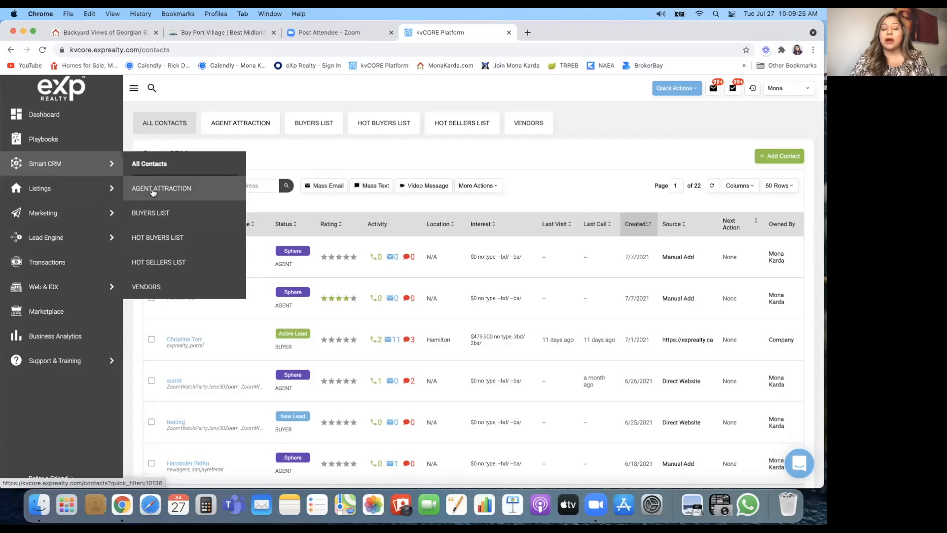
pyautogui.click(71, 191)
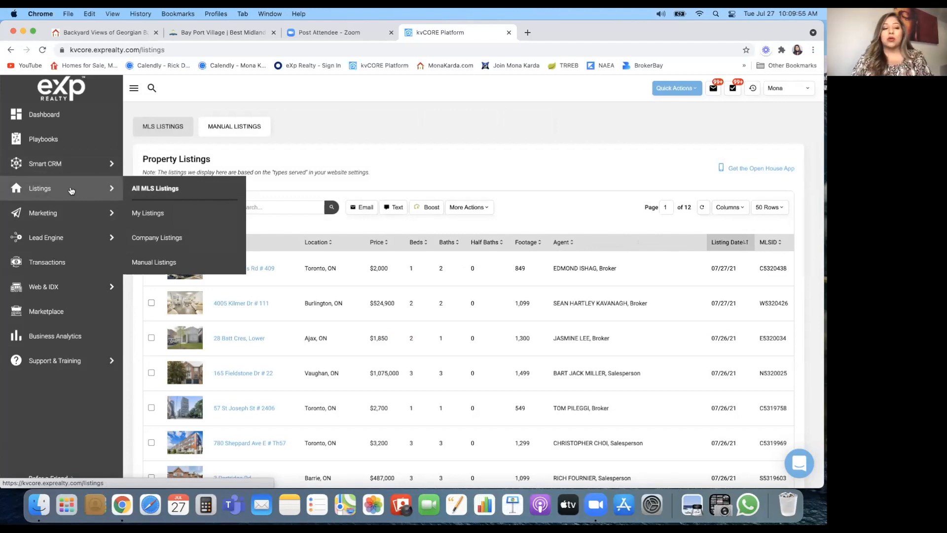
pyautogui.moveTo(50, 243)
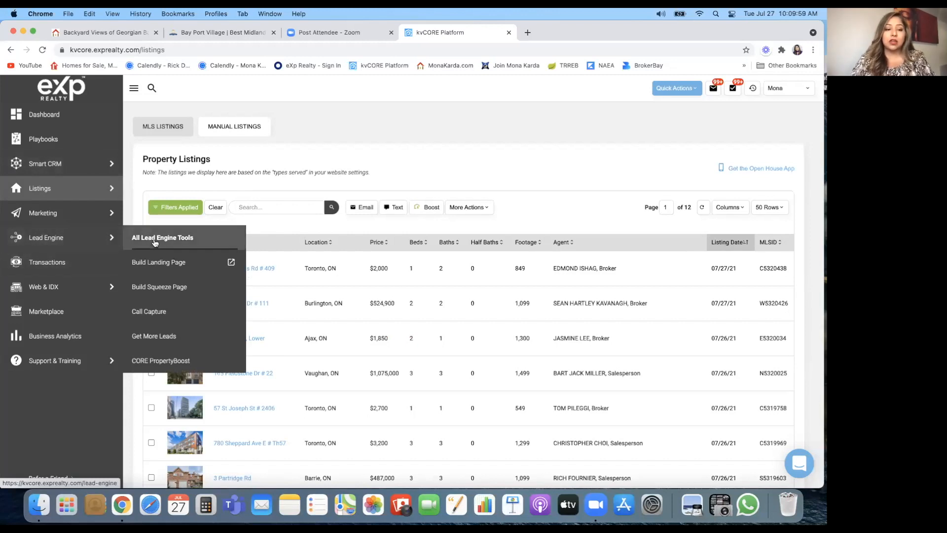
pyautogui.click(158, 267)
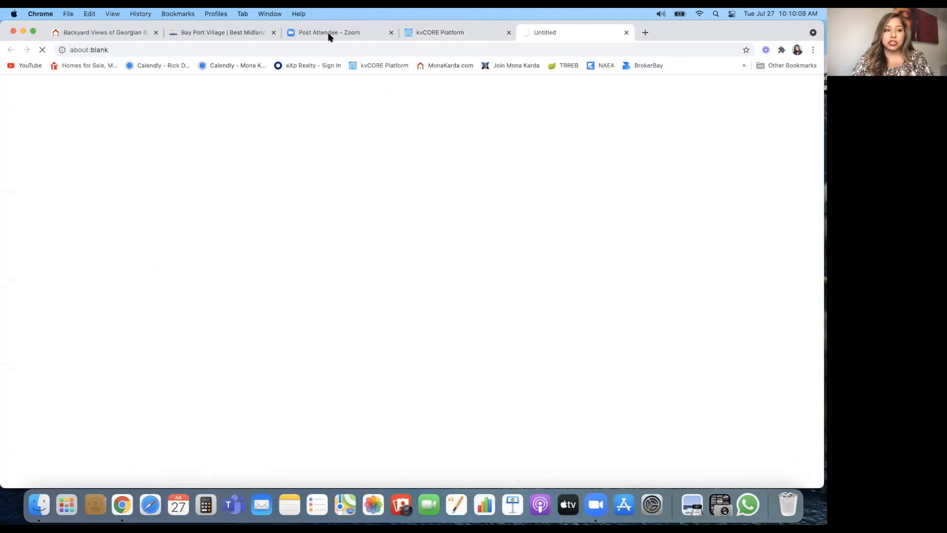
# Step: Switch to the Bay Port Village website and open its Gallery page
pyautogui.click(215, 36)
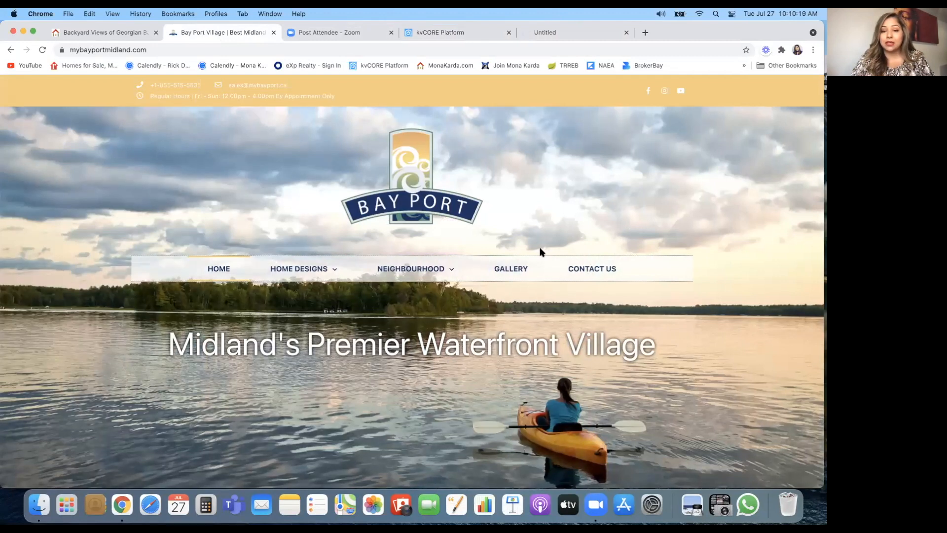
pyautogui.moveTo(308, 272)
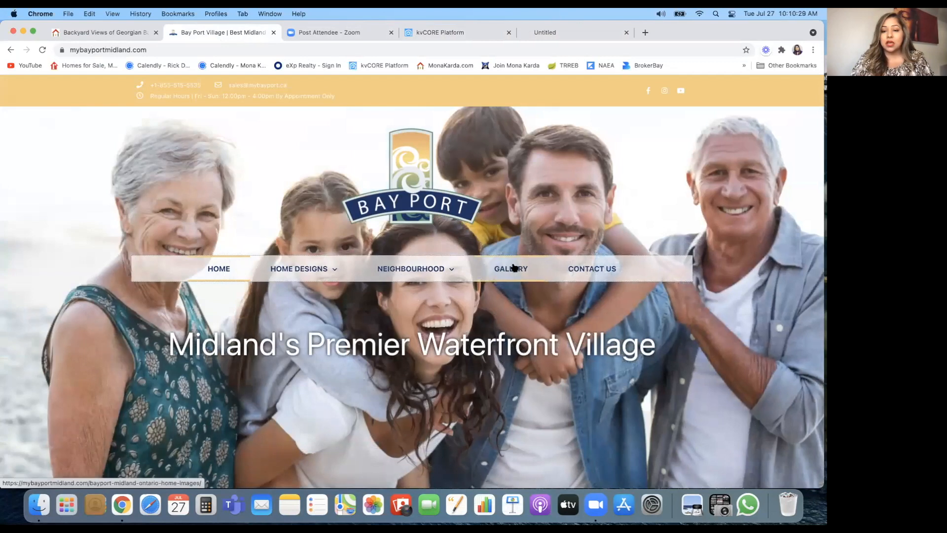
pyautogui.click(513, 267)
# Step: View the sales centre photo full-size and advance to image 2 of 26
pyautogui.scroll(-2, 450, 321)
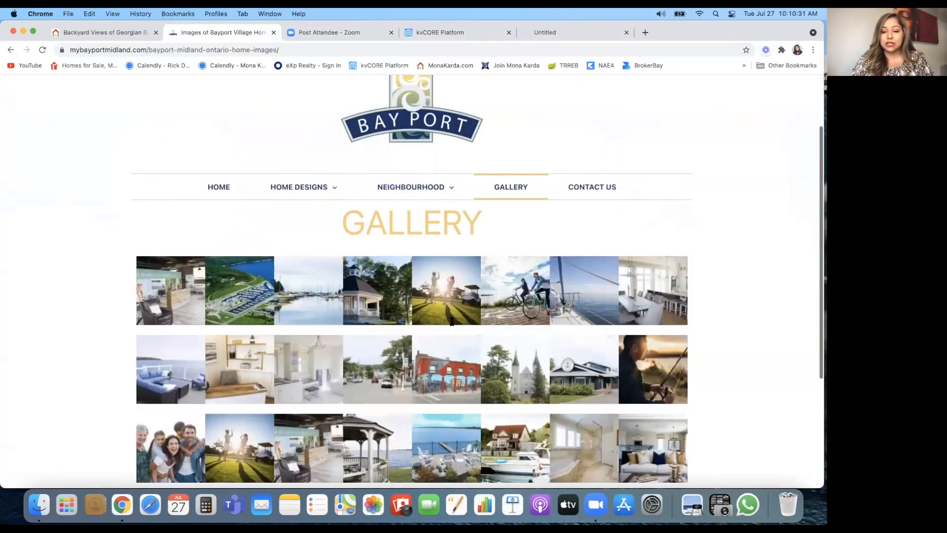
pyautogui.scroll(-2, 451, 322)
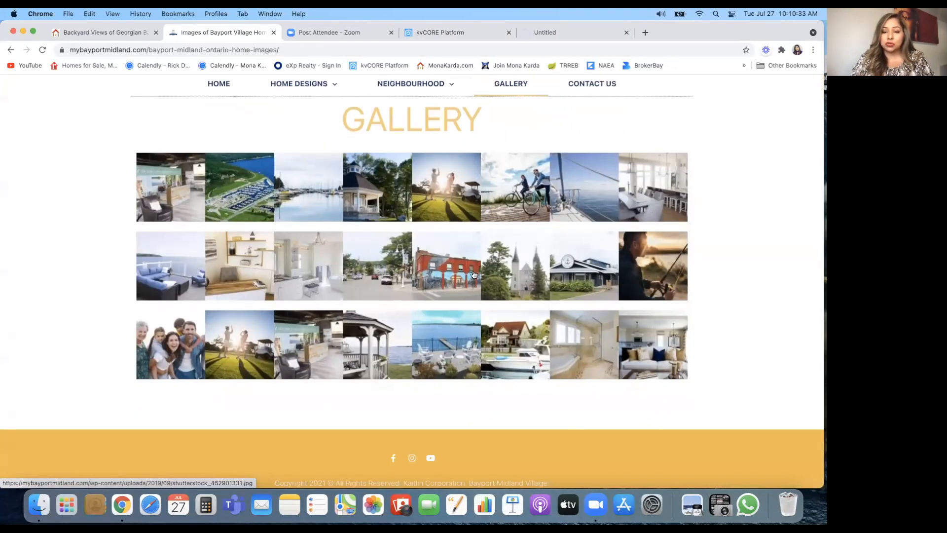
pyautogui.click(181, 191)
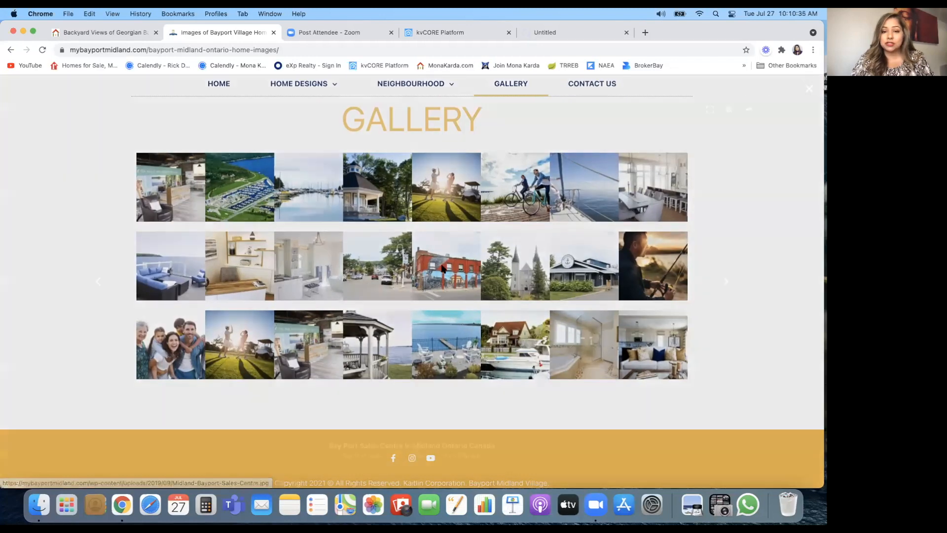
pyautogui.click(763, 282)
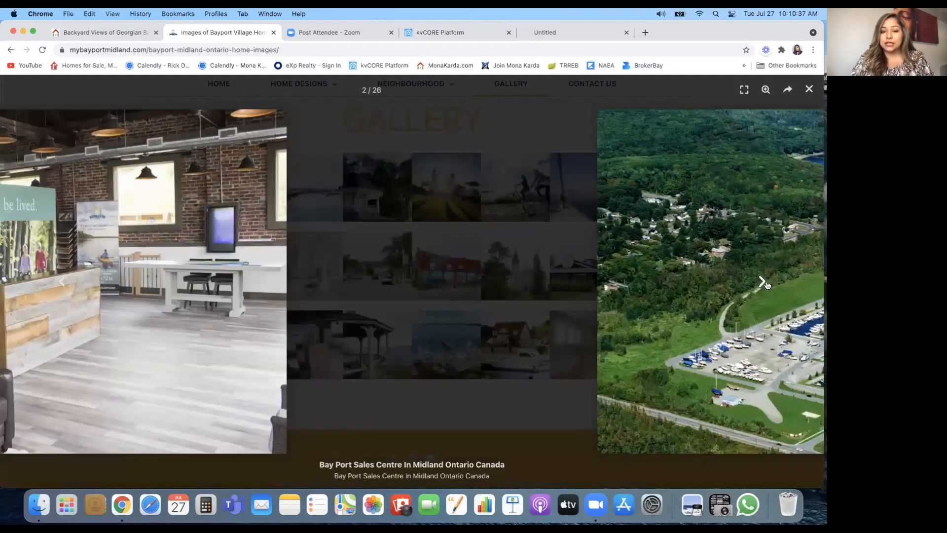
# Step: Page through the gallery from the marina photo to the deck view photo
pyautogui.click(762, 281)
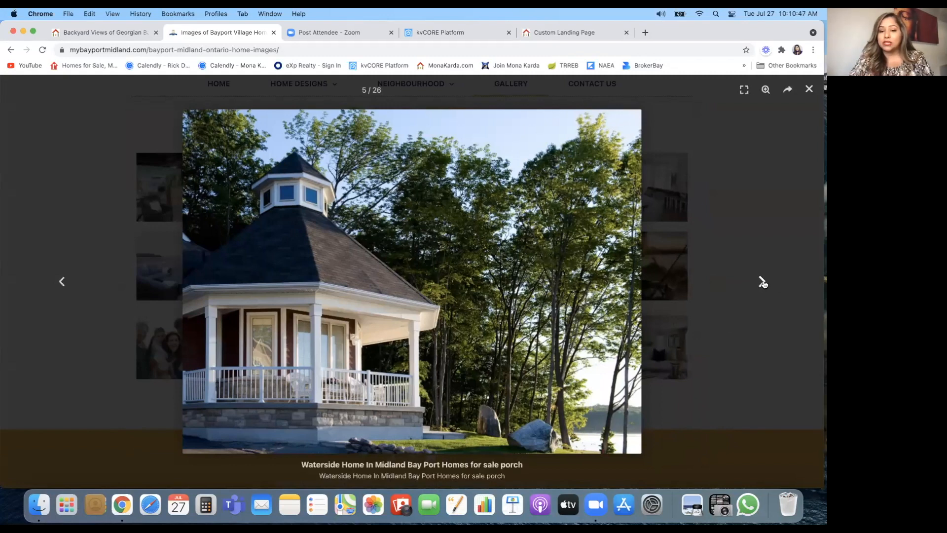
pyautogui.click(762, 282)
pyautogui.click(763, 283)
pyautogui.click(762, 282)
pyautogui.click(762, 283)
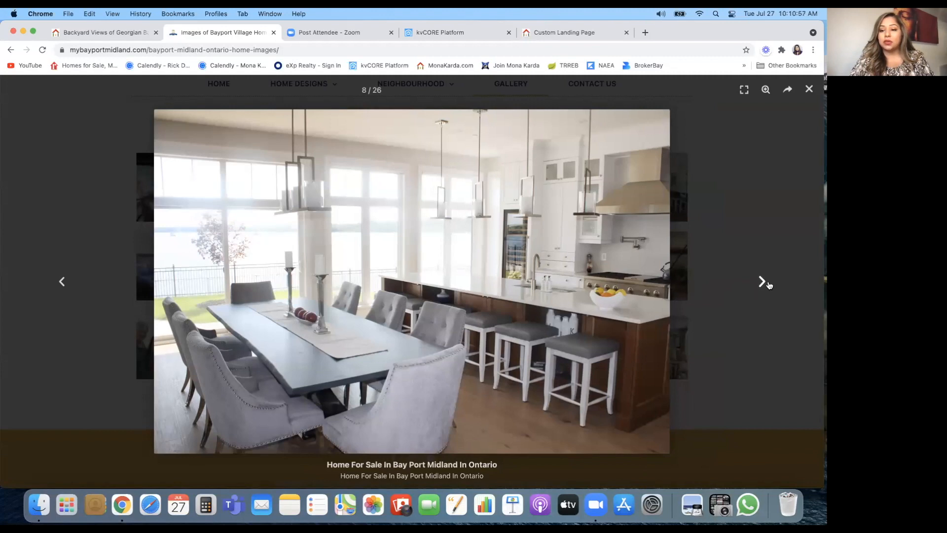
pyautogui.click(764, 282)
pyautogui.click(765, 281)
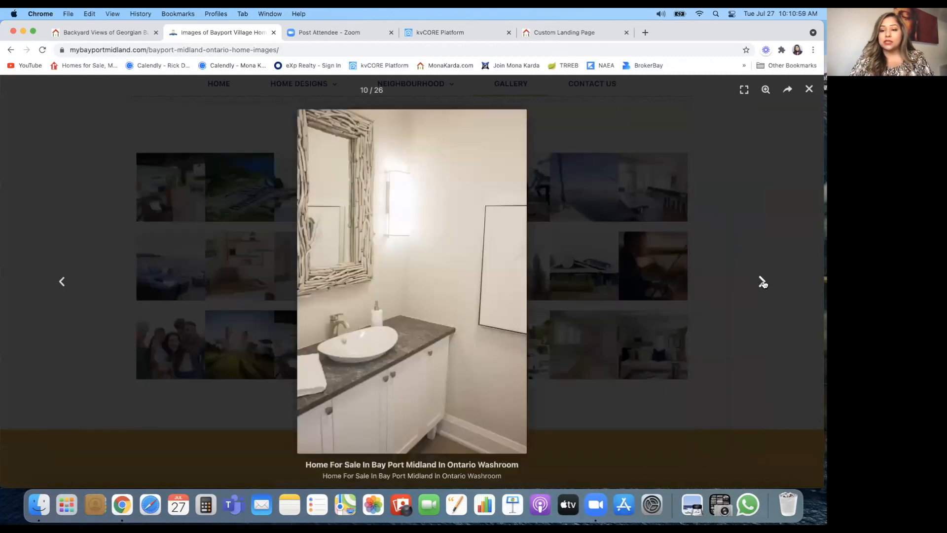
pyautogui.click(763, 282)
pyautogui.click(763, 282)
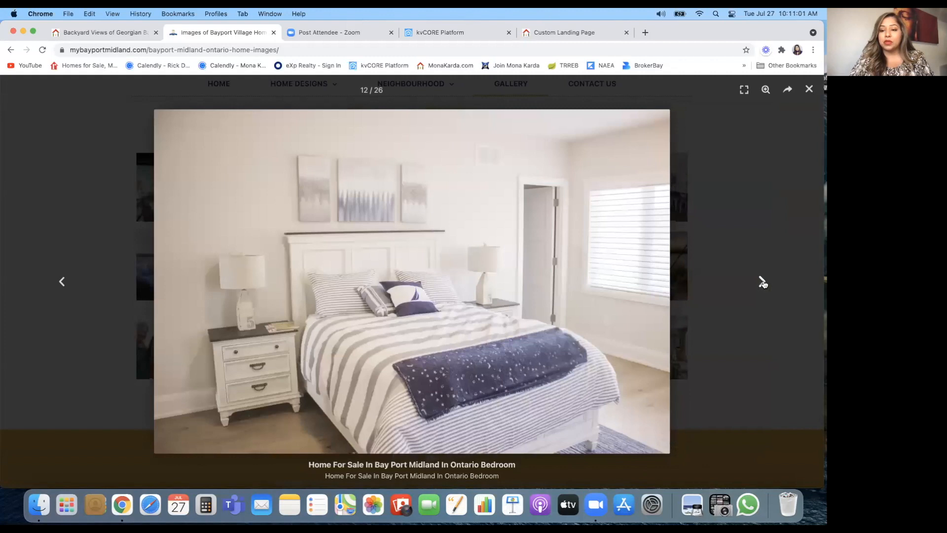
pyautogui.click(763, 282)
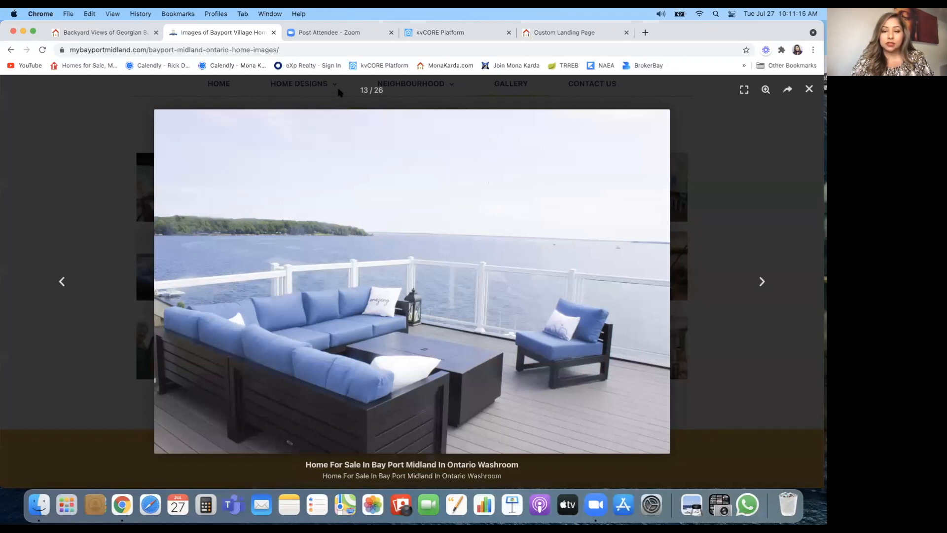
# Step: Continue to the Georgian Bay backyard photo (21/26), then return to kvCORE Listings
pyautogui.click(764, 283)
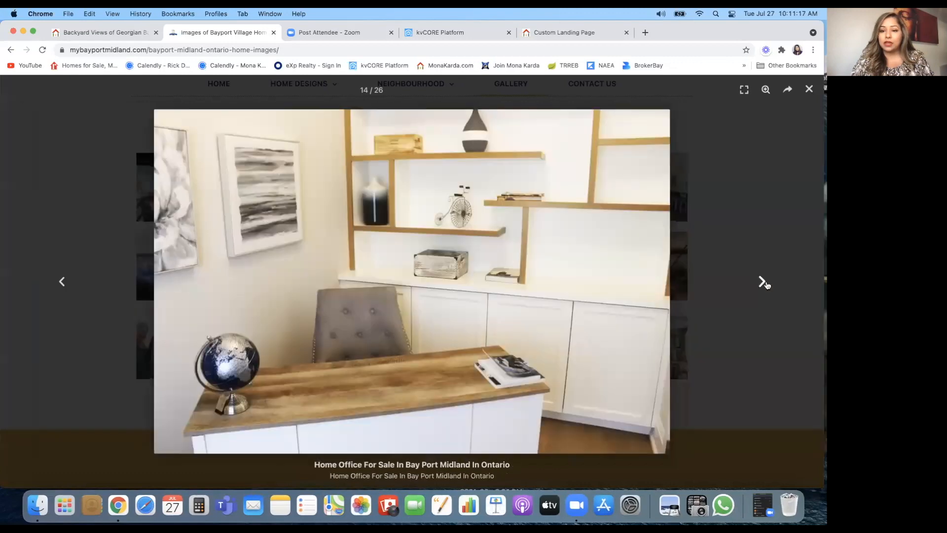
pyautogui.click(764, 283)
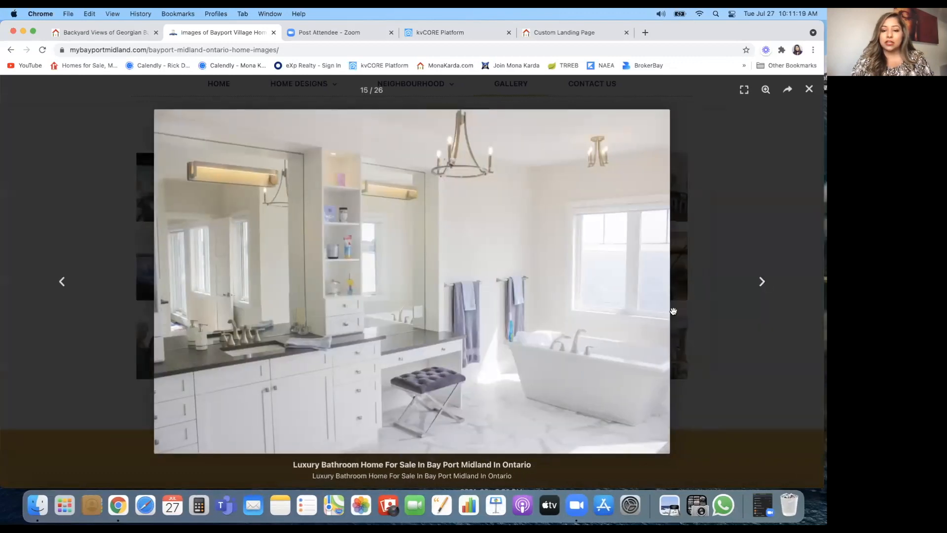
pyautogui.click(760, 282)
pyautogui.click(761, 282)
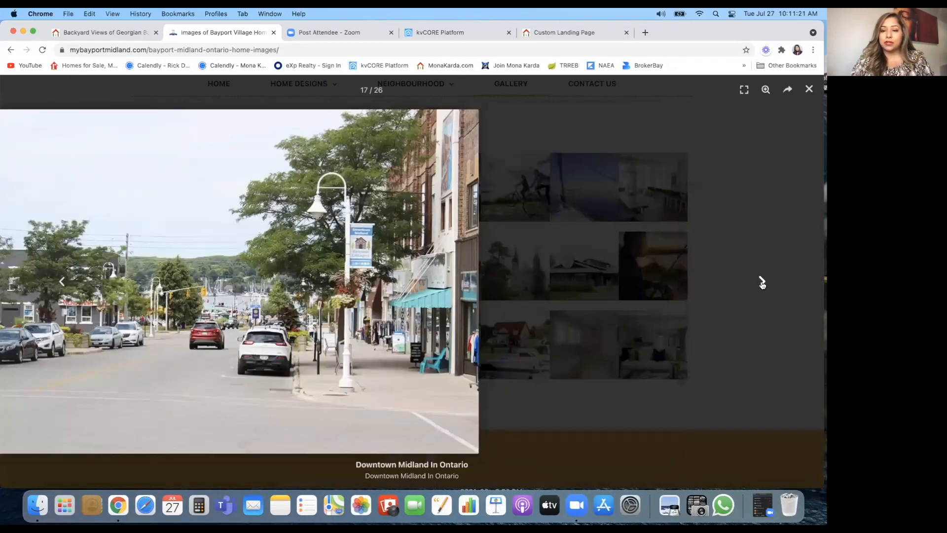
pyautogui.click(762, 283)
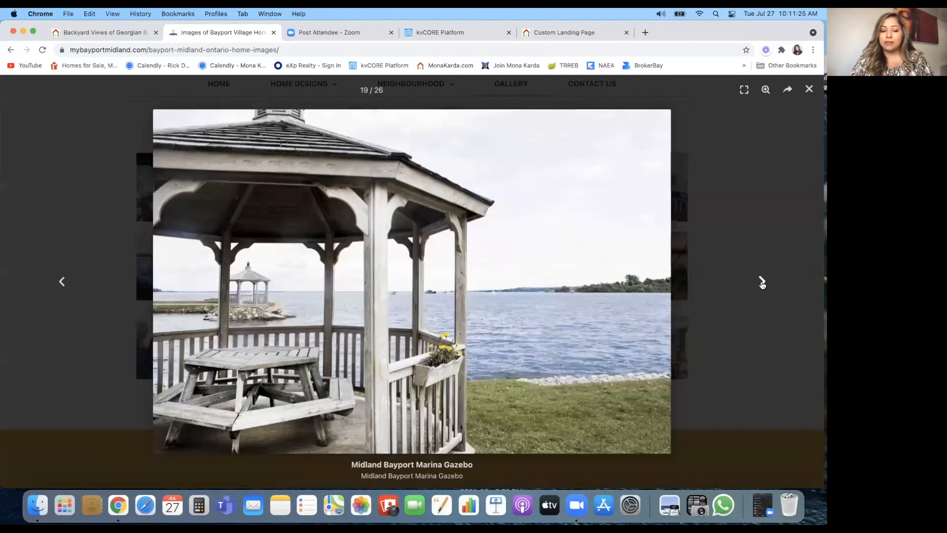
pyautogui.click(762, 283)
pyautogui.click(763, 283)
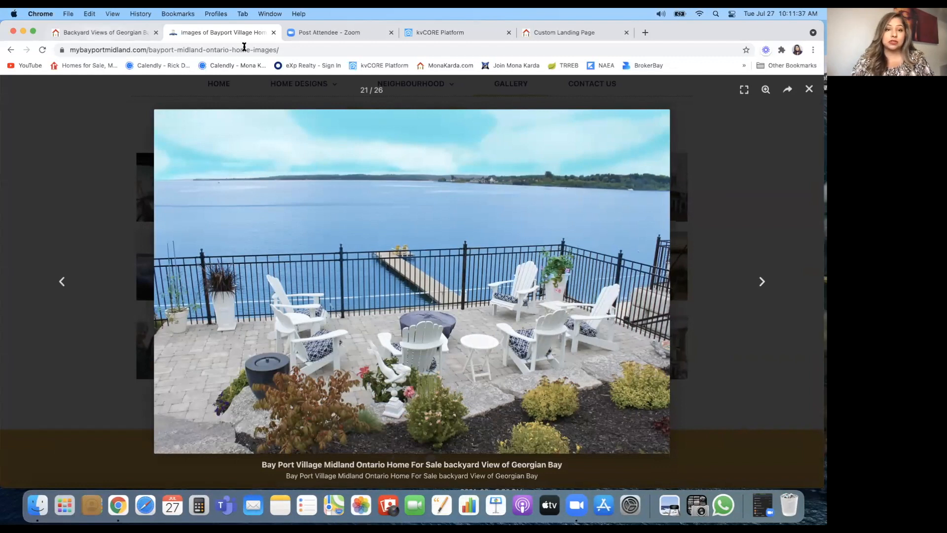
pyautogui.click(437, 33)
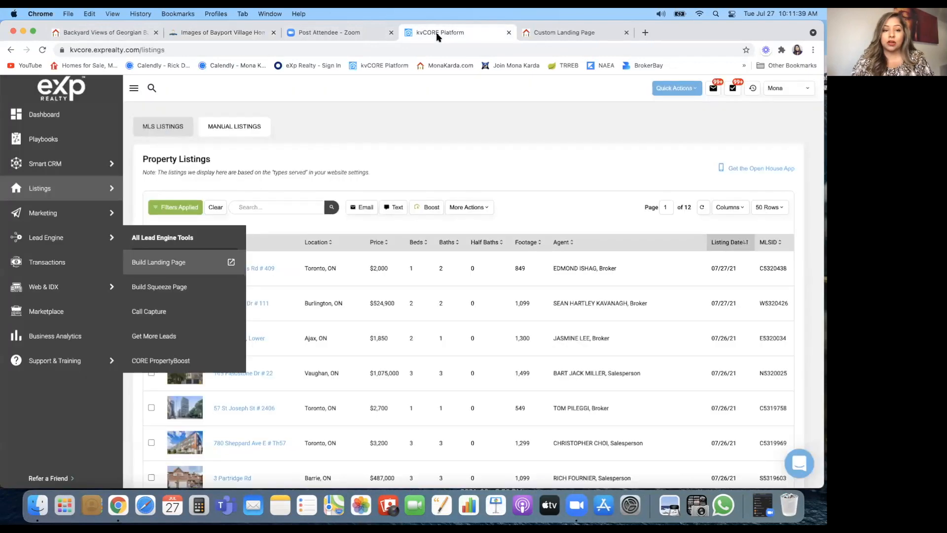
# Step: Open the Custom Landing Page editor, discarding the blank tab, and show the page type list
pyautogui.moveTo(92, 232)
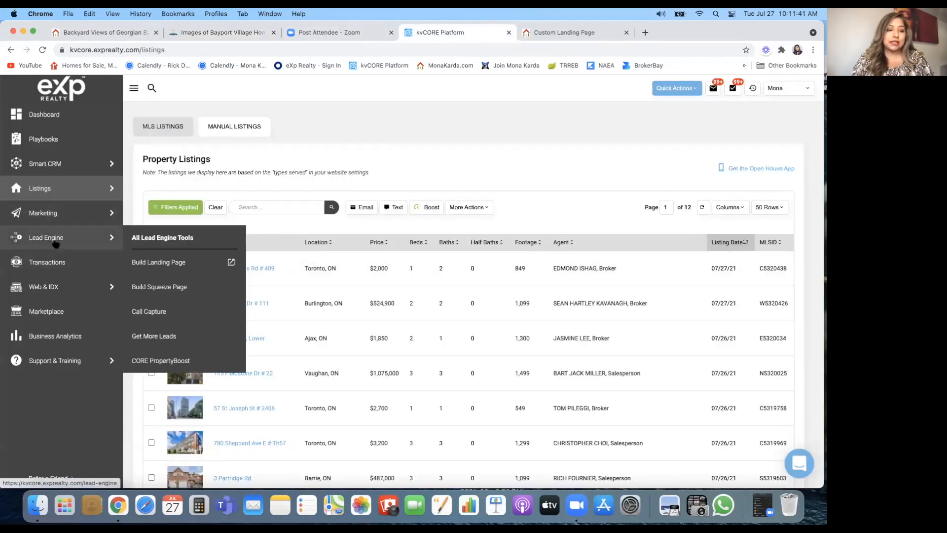
pyautogui.click(176, 263)
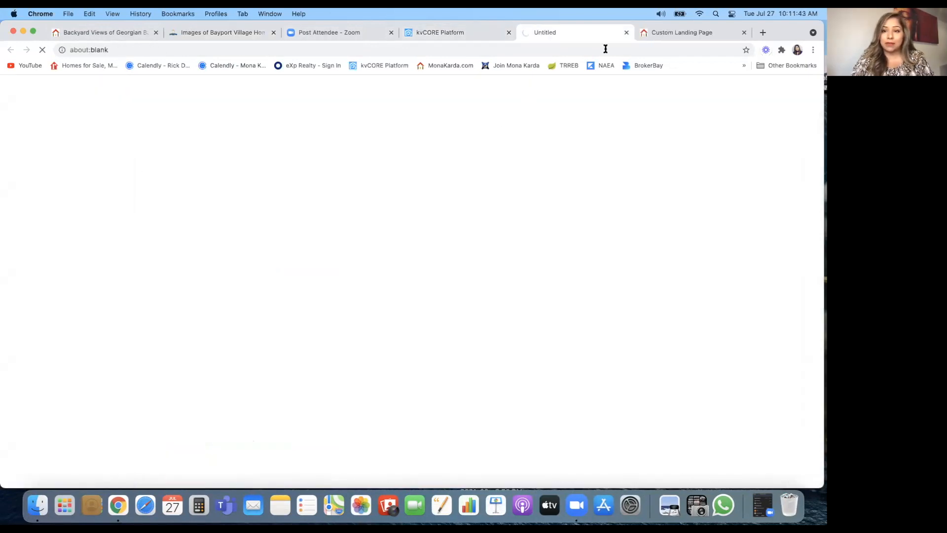
pyautogui.click(626, 32)
pyautogui.click(575, 33)
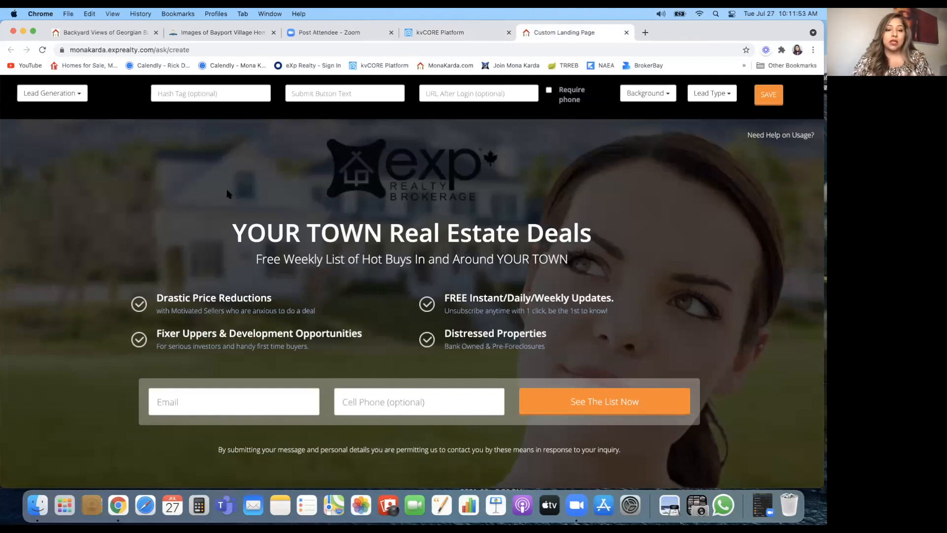
pyautogui.click(78, 95)
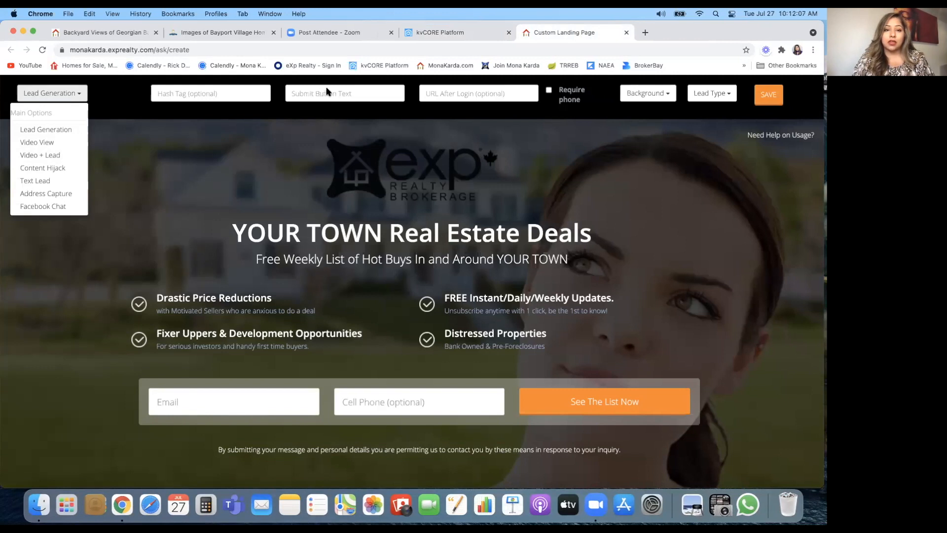
# Step: Make the page a Text Lead type with keyword 'Bay Point', then return to kvCORE Listings
pyautogui.click(41, 181)
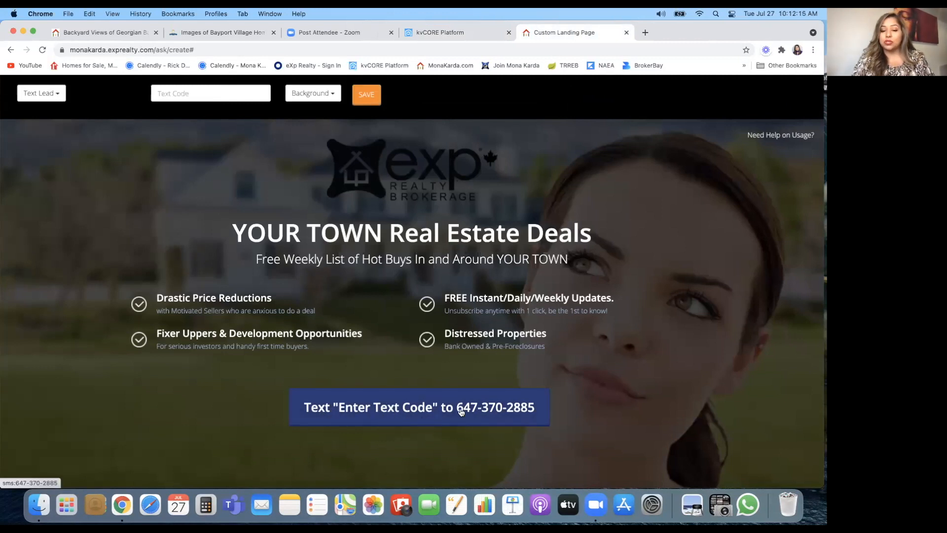
pyautogui.click(200, 93)
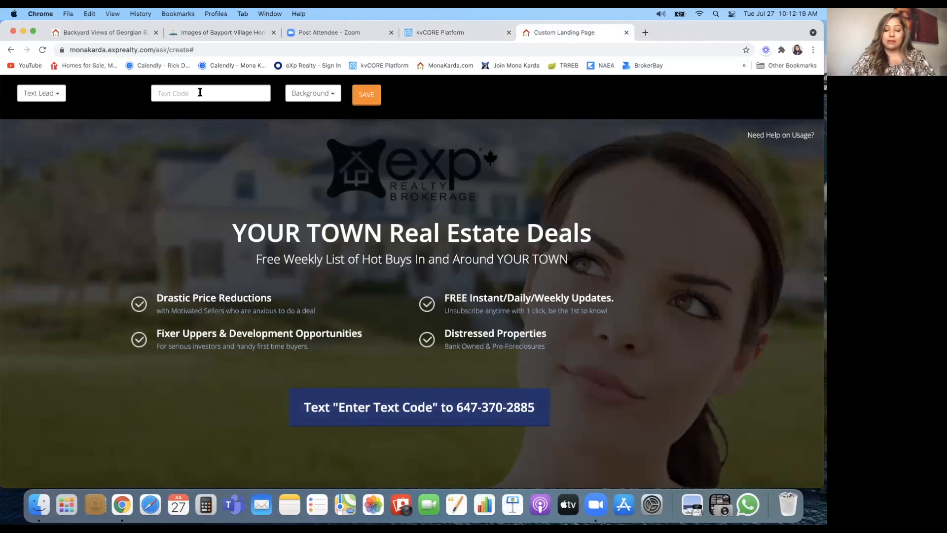
pyautogui.write('Bay')
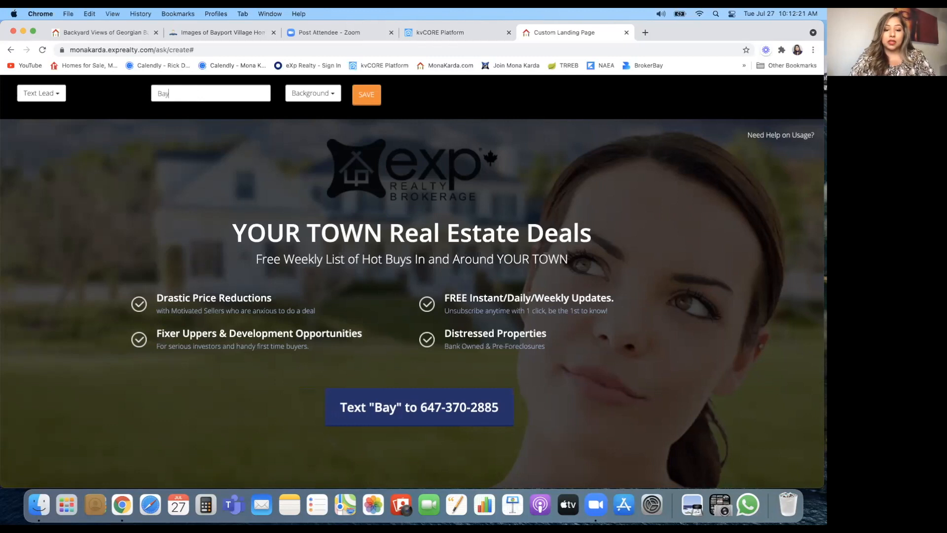
pyautogui.write(' Point')
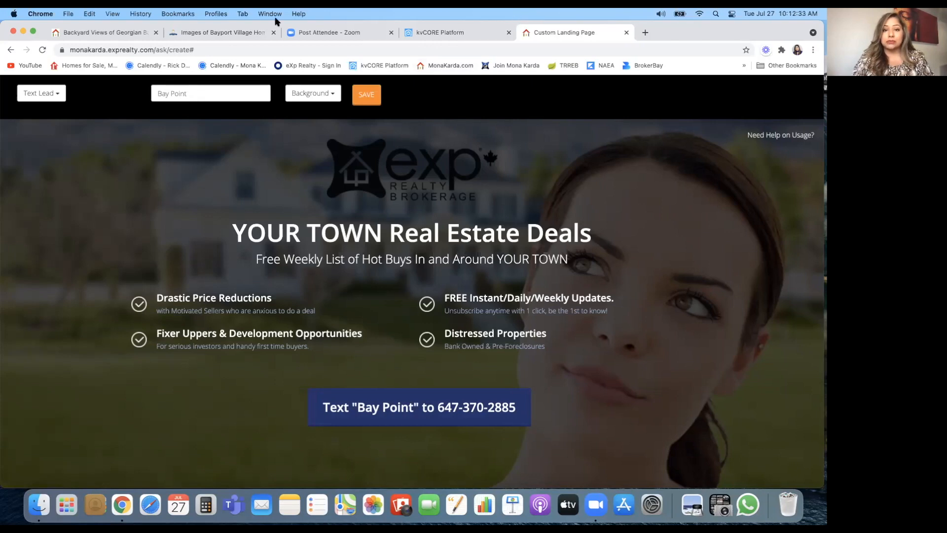
pyautogui.click(449, 33)
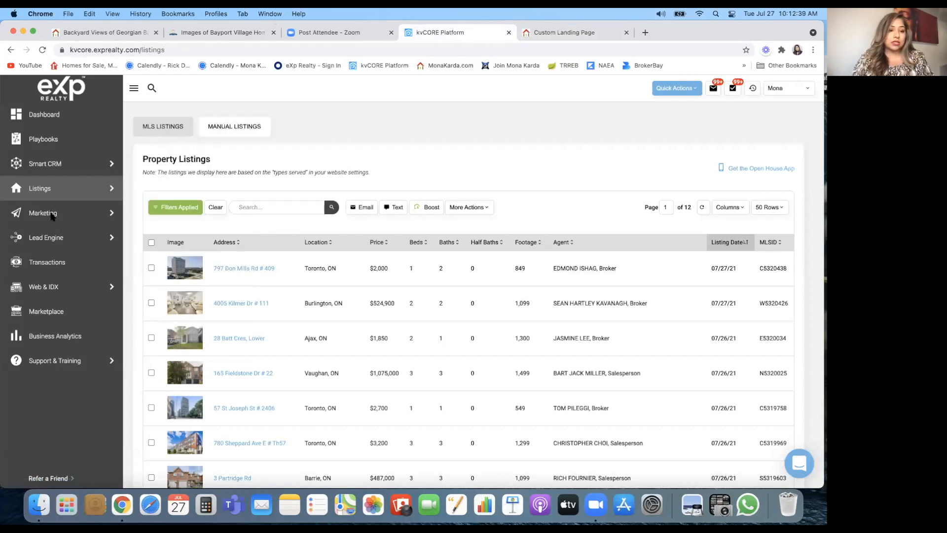
# Step: Review the office smart number and agent text code on Call Capture, then return to the editor
pyautogui.click(131, 239)
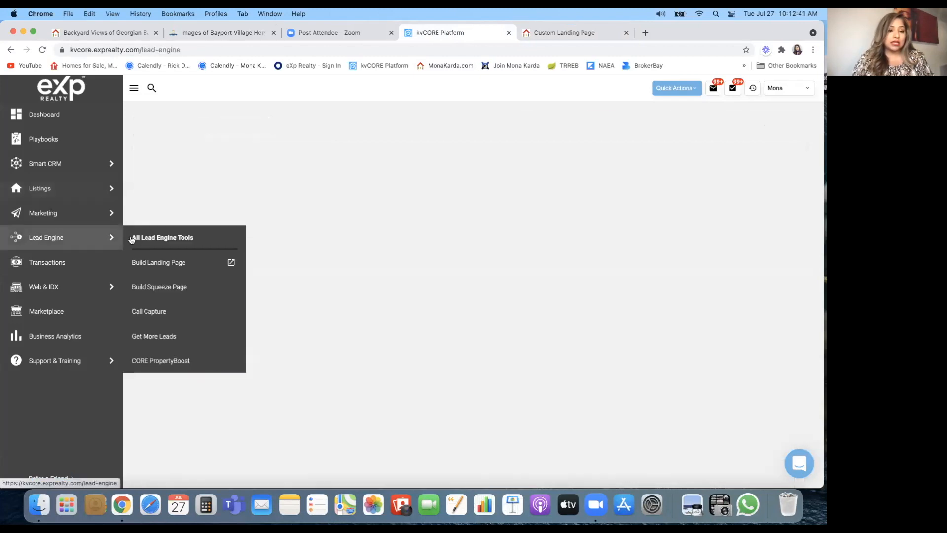
pyautogui.click(150, 313)
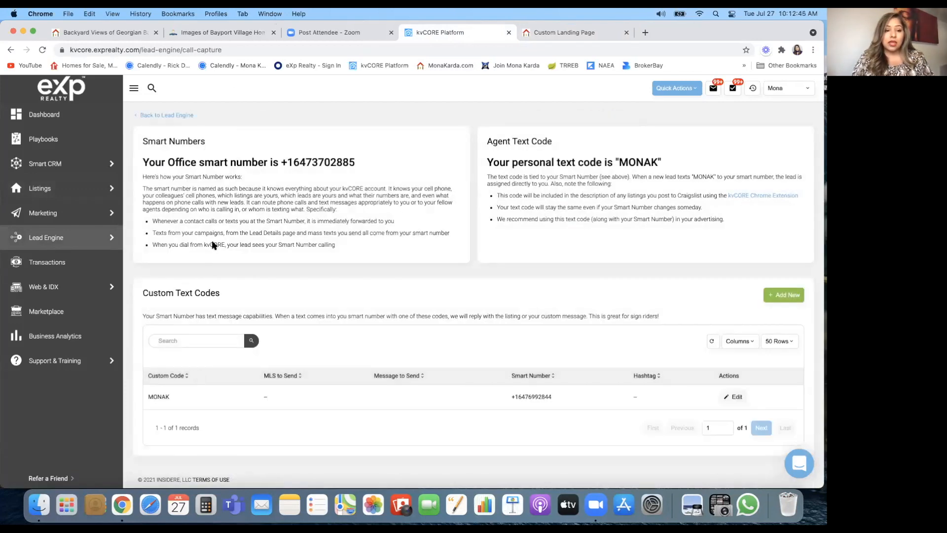
pyautogui.scroll(2, 180, 365)
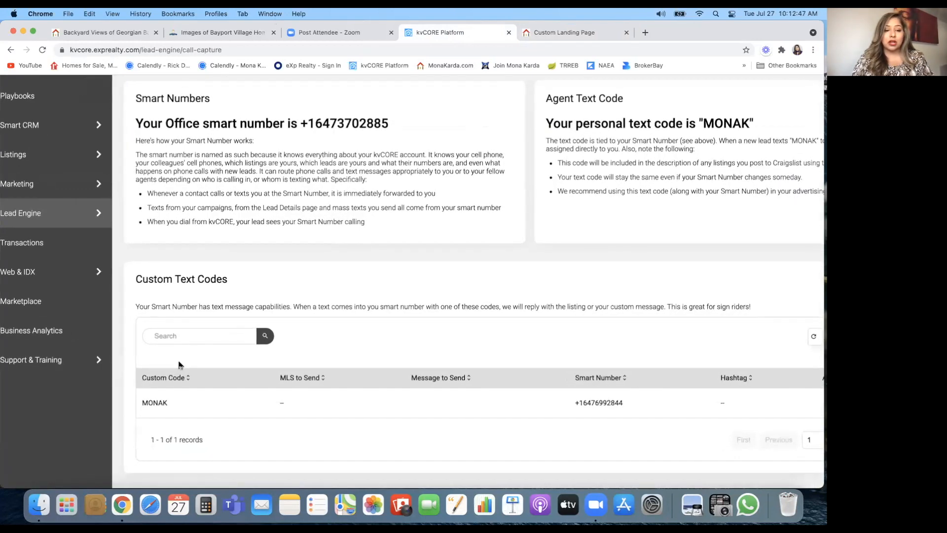
pyautogui.scroll(-1, 179, 365)
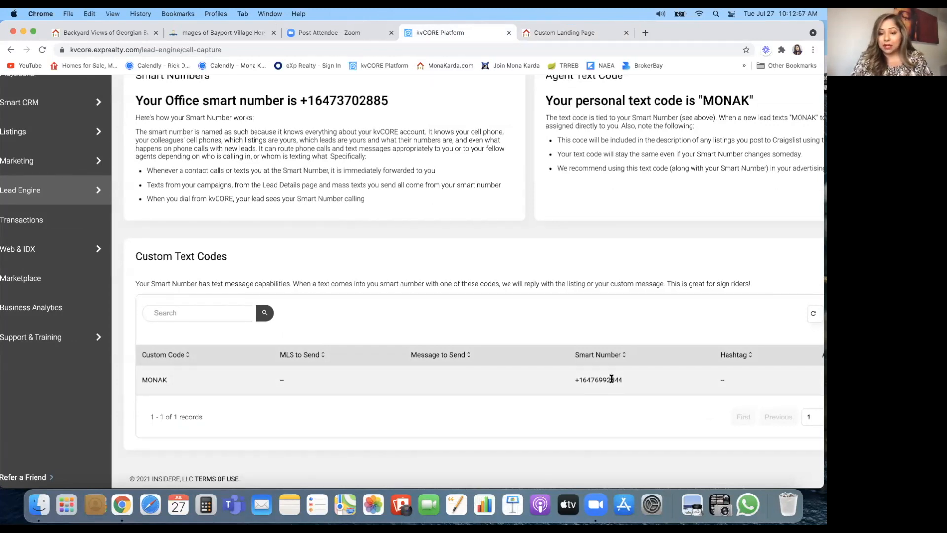
pyautogui.scroll(5, 612, 380)
pyautogui.scroll(-5, 612, 380)
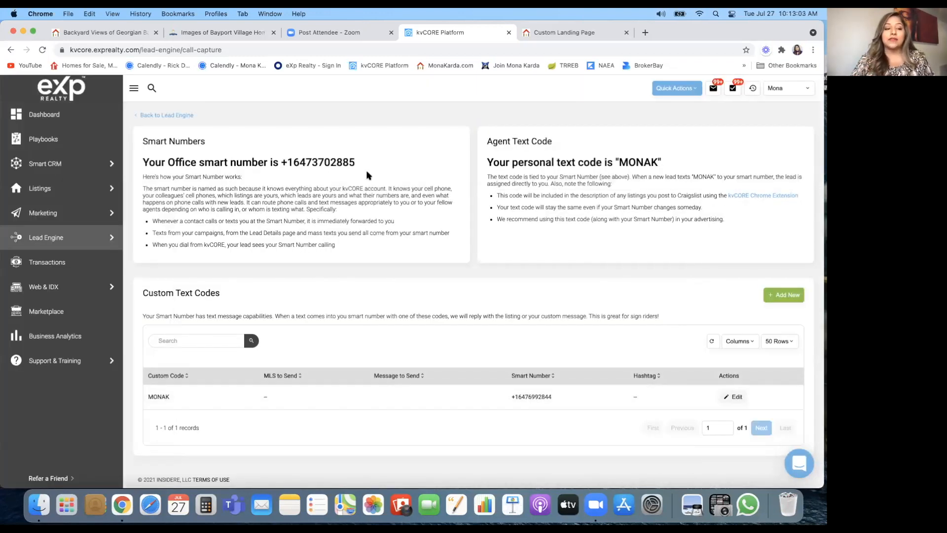
pyautogui.moveTo(66, 240)
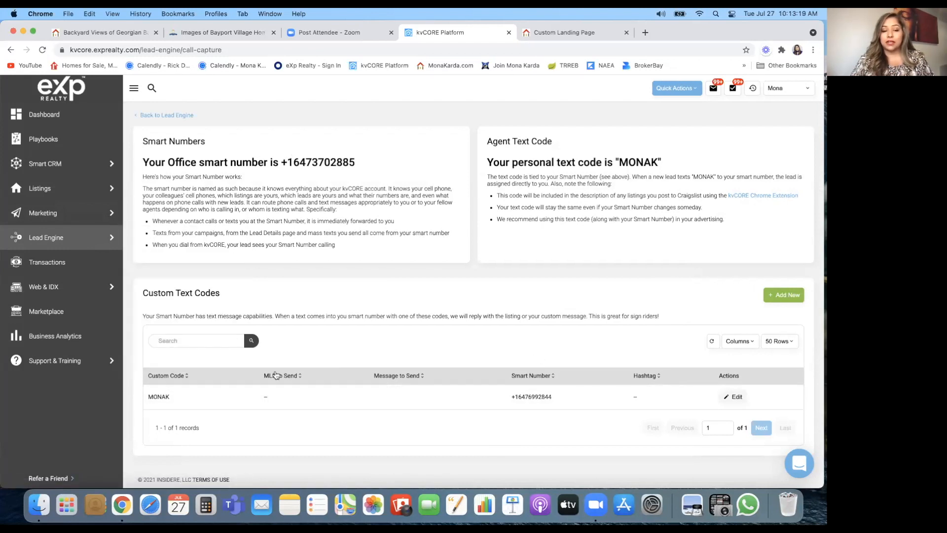
pyautogui.click(548, 35)
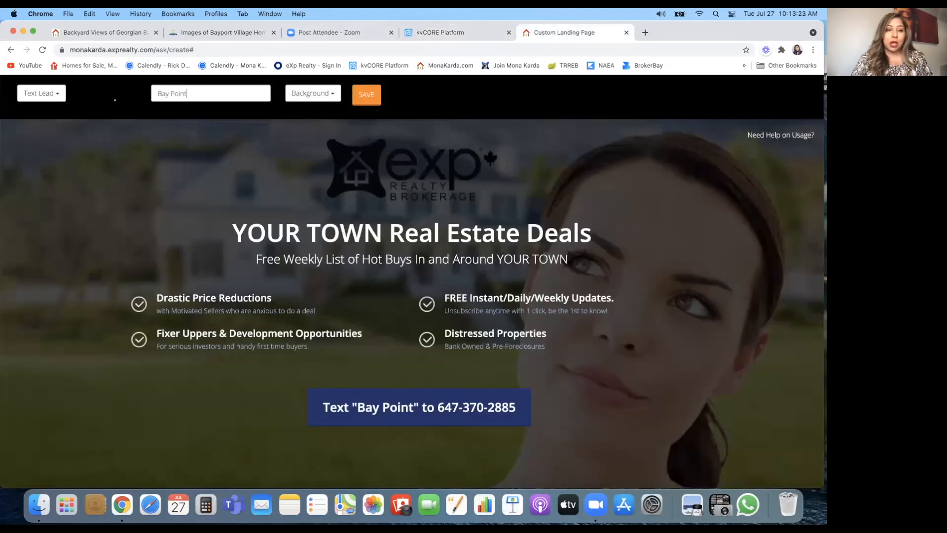
# Step: Replace the 'Bay Point' keyword with your personal text code and switch the page to Facebook Chat
pyautogui.press('super+a')
pyautogui.write('Mona')
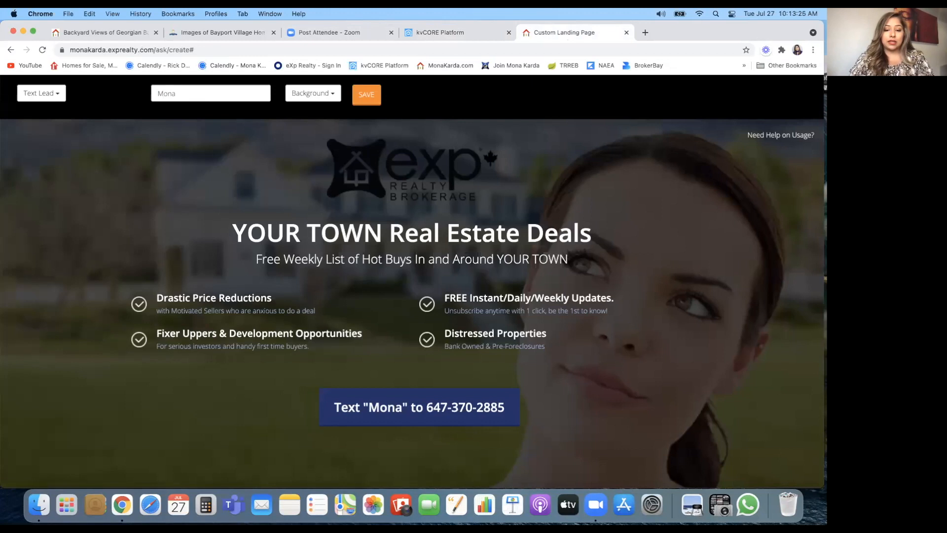
pyautogui.write('K')
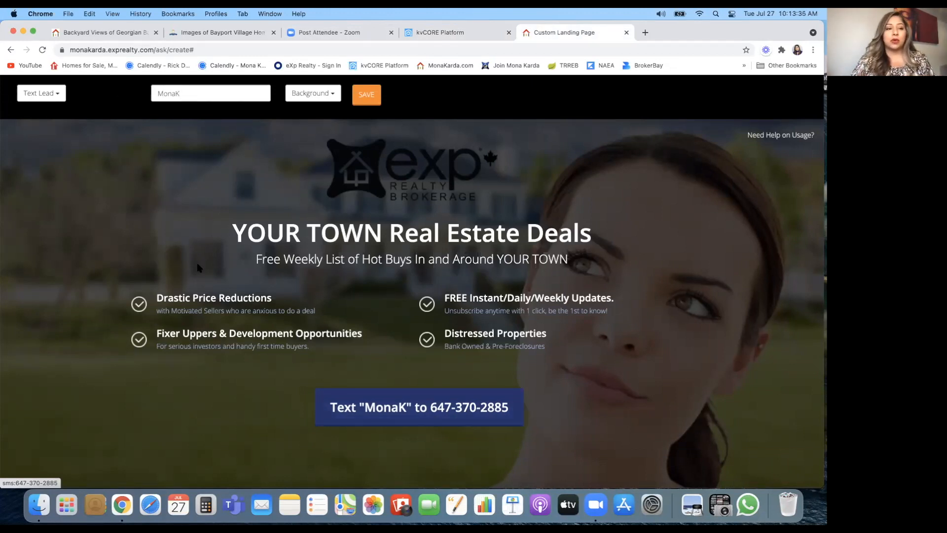
pyautogui.click(60, 93)
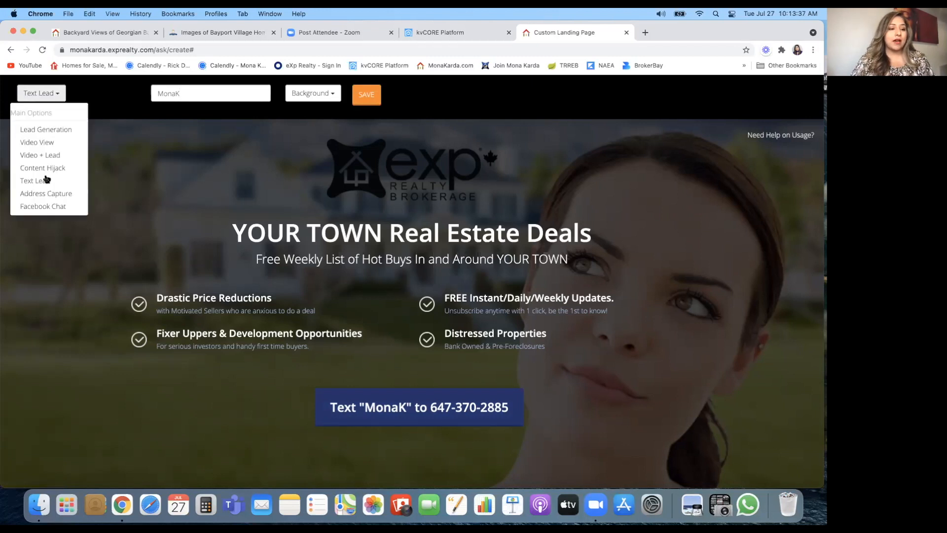
pyautogui.click(47, 208)
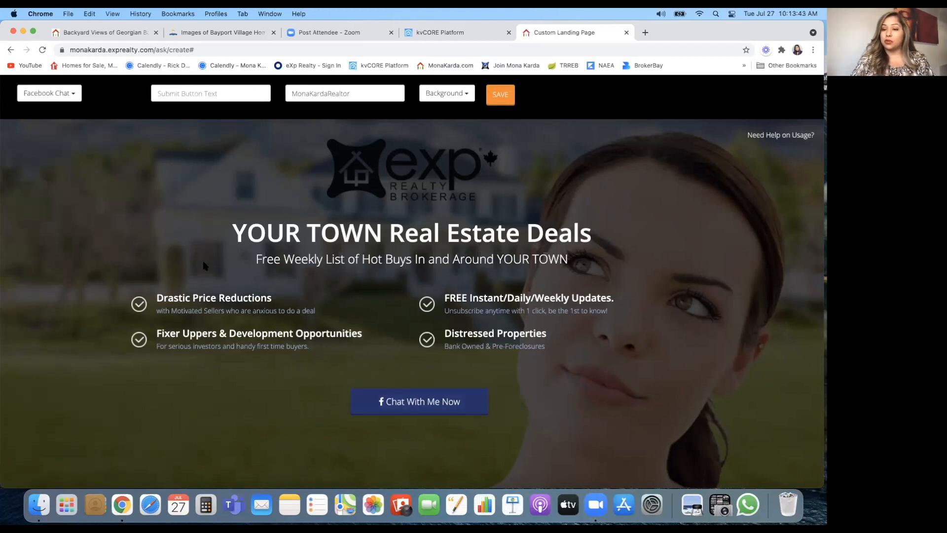
# Step: Change the page type from Facebook Chat to Lead Generation, with Email and Cell Phone fields
pyautogui.click(75, 98)
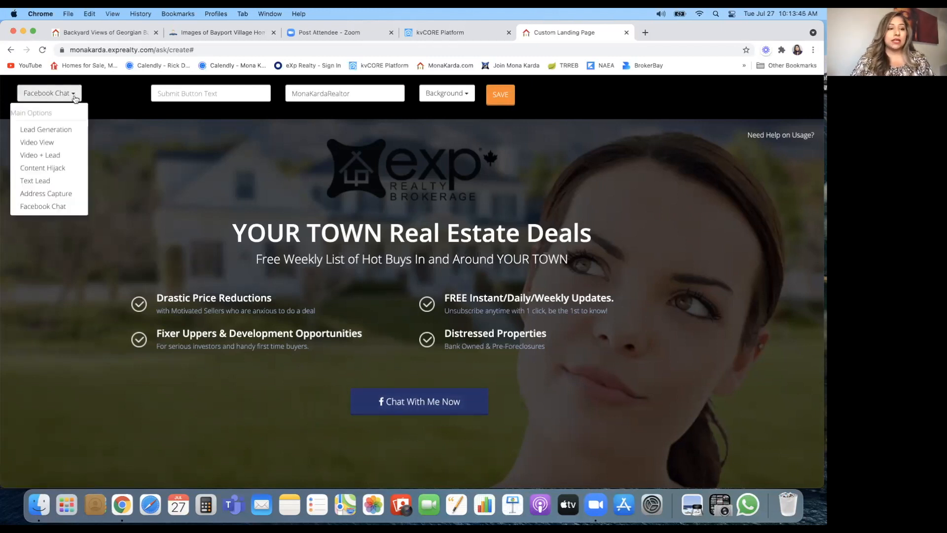
pyautogui.click(64, 130)
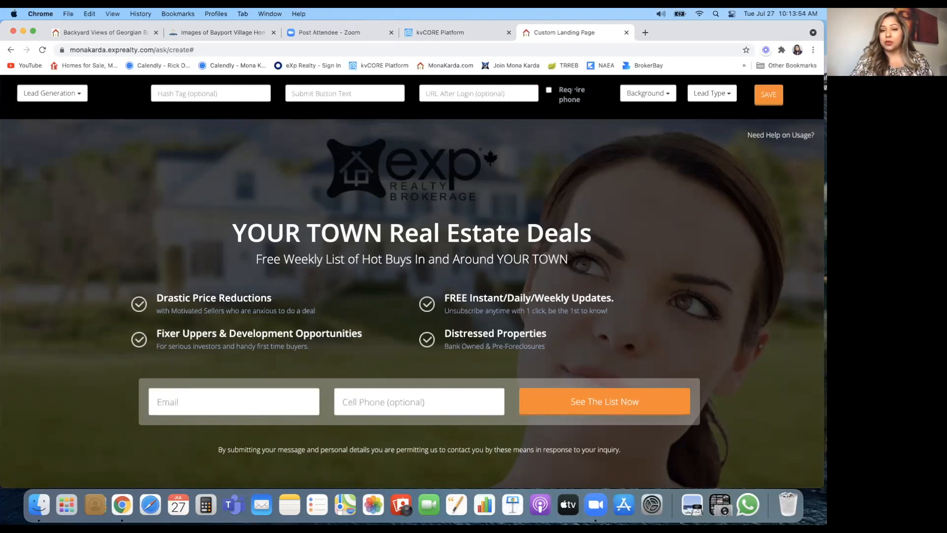
# Step: Require the cell phone field, keeping the page type as Lead Generation
pyautogui.click(549, 90)
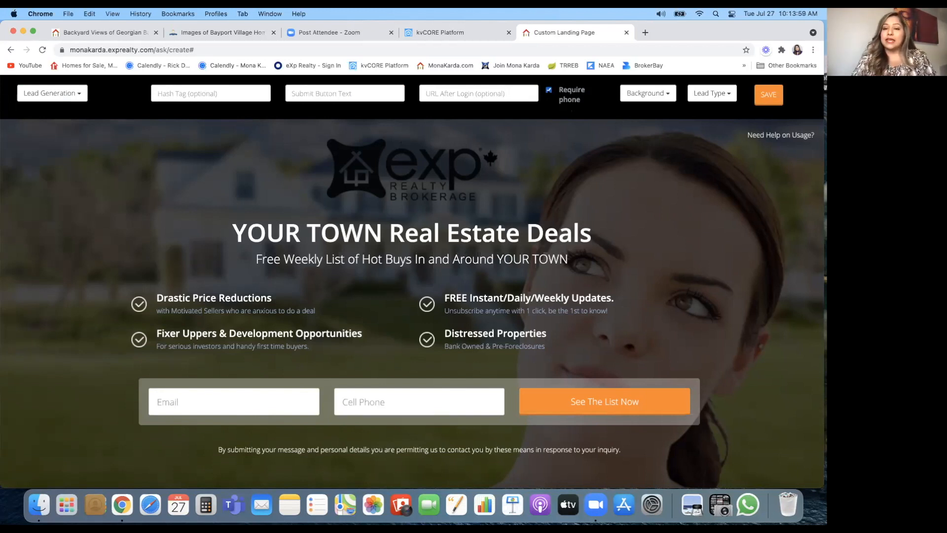
pyautogui.click(53, 93)
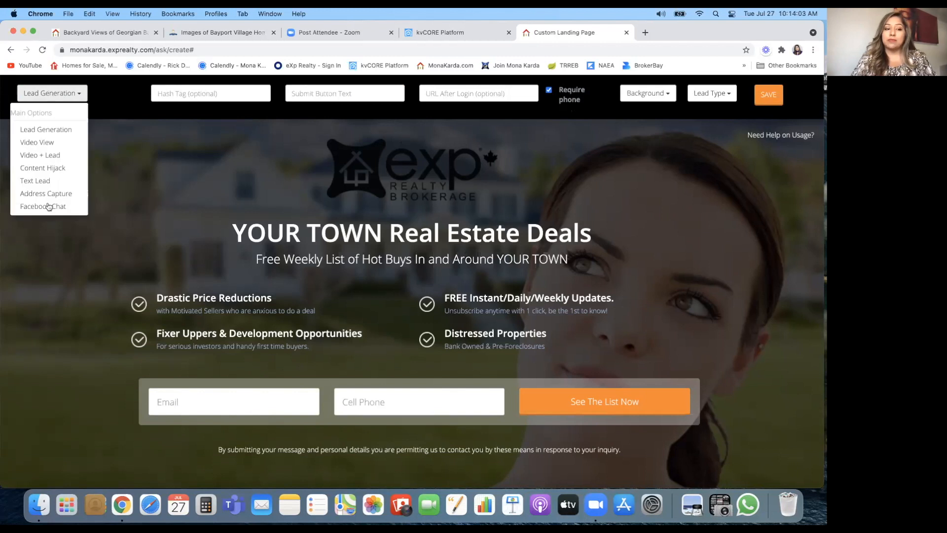
pyautogui.click(94, 102)
pyautogui.click(175, 94)
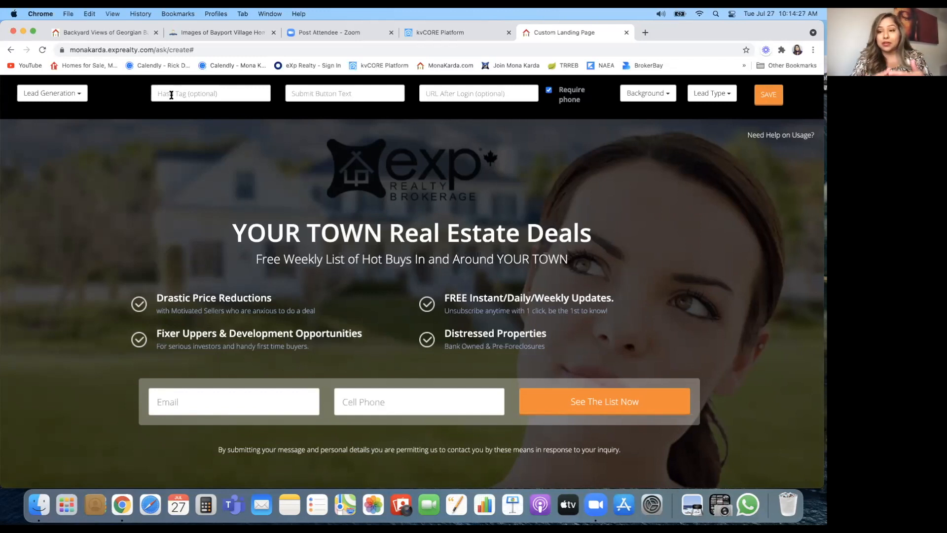
# Step: Enter the hashtags '#Buyers, #Investors, #Baypoint' in the Hash Tag field
pyautogui.click(171, 95)
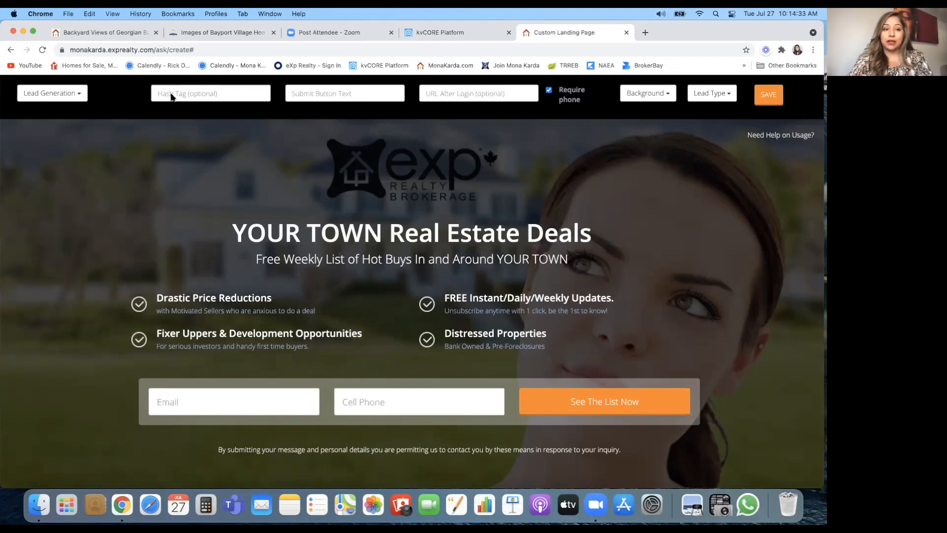
pyautogui.write('#Buyers, #')
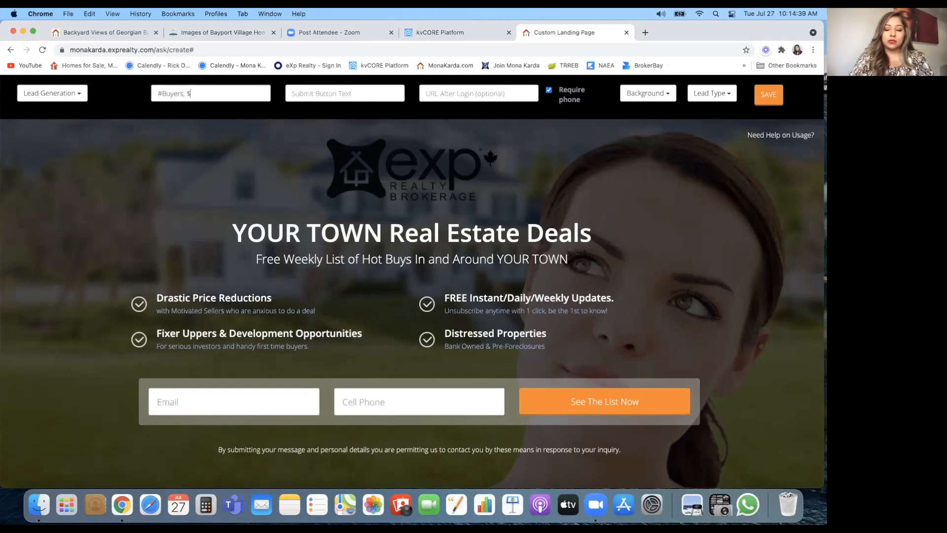
pyautogui.write('In')
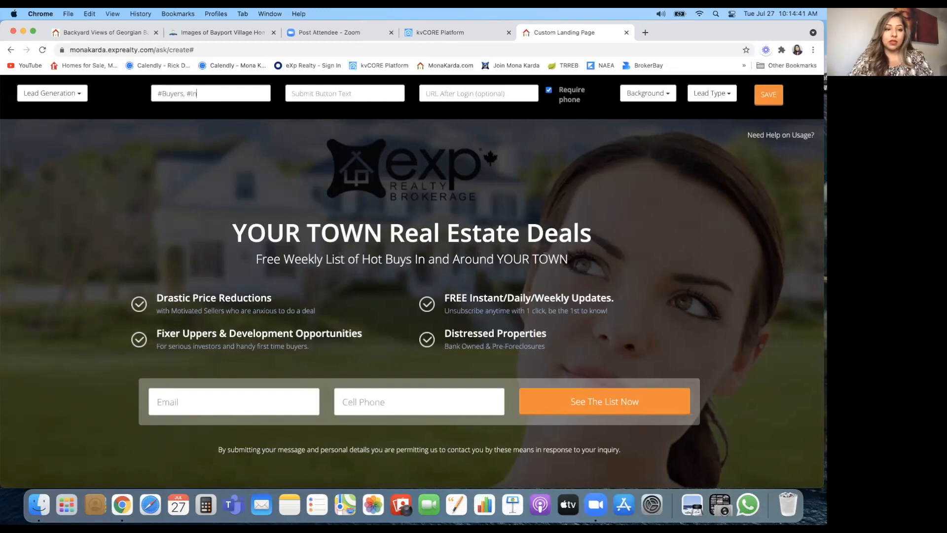
pyautogui.write('vestors, #')
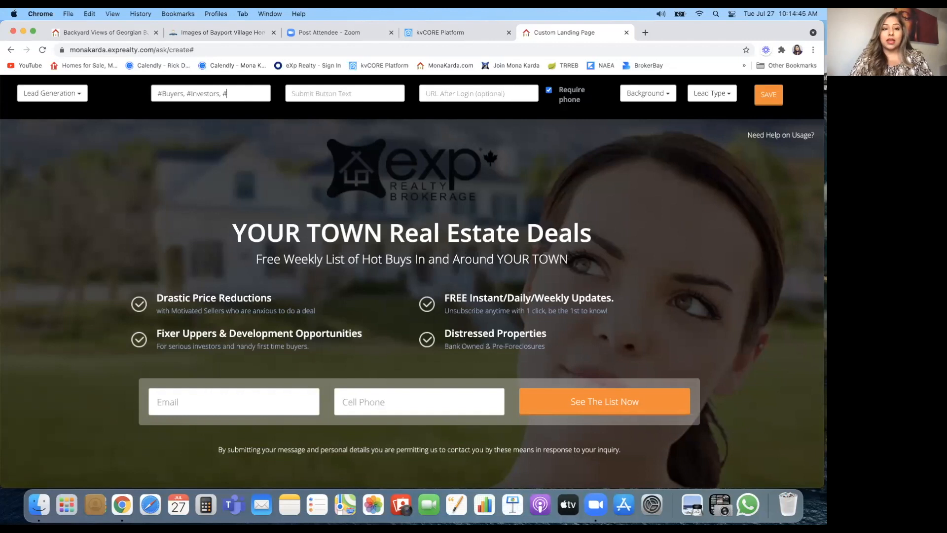
pyautogui.write('Bayp')
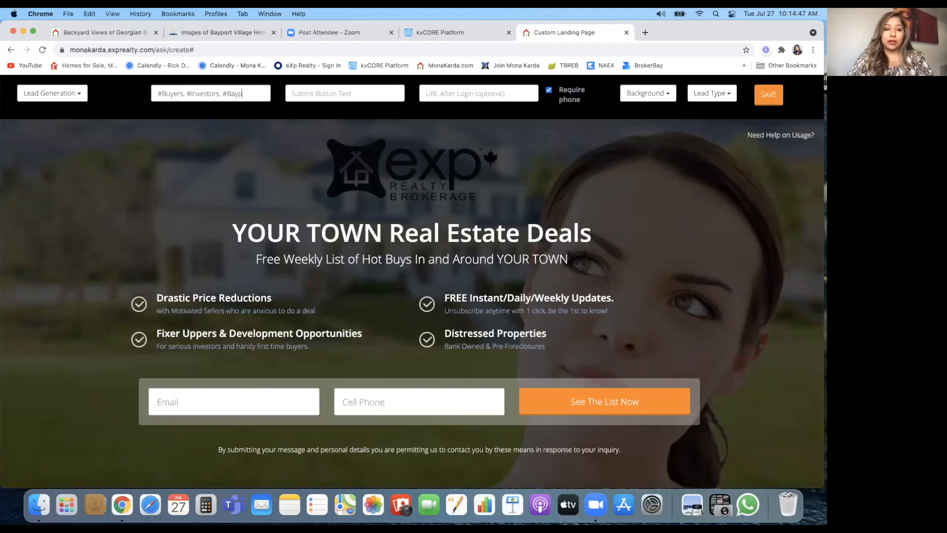
pyautogui.write('oint')
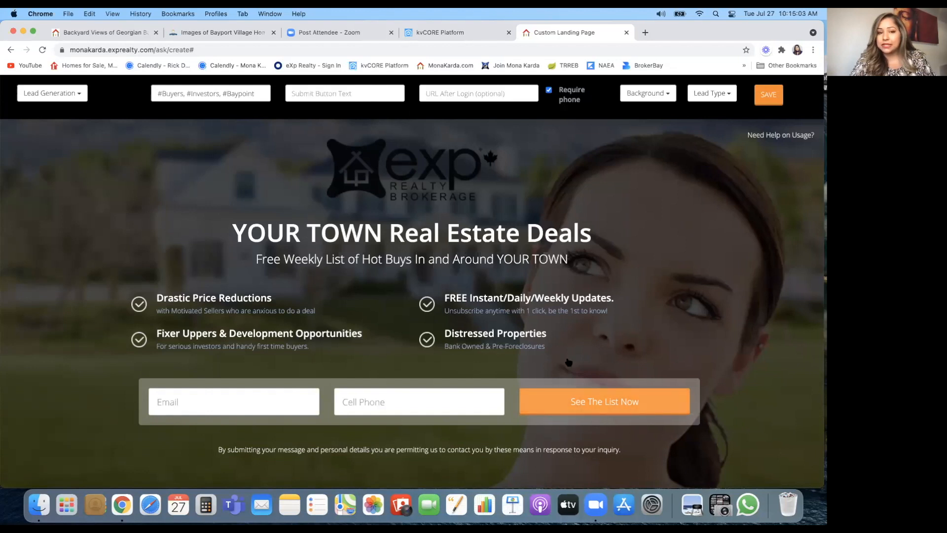
pyautogui.click(323, 94)
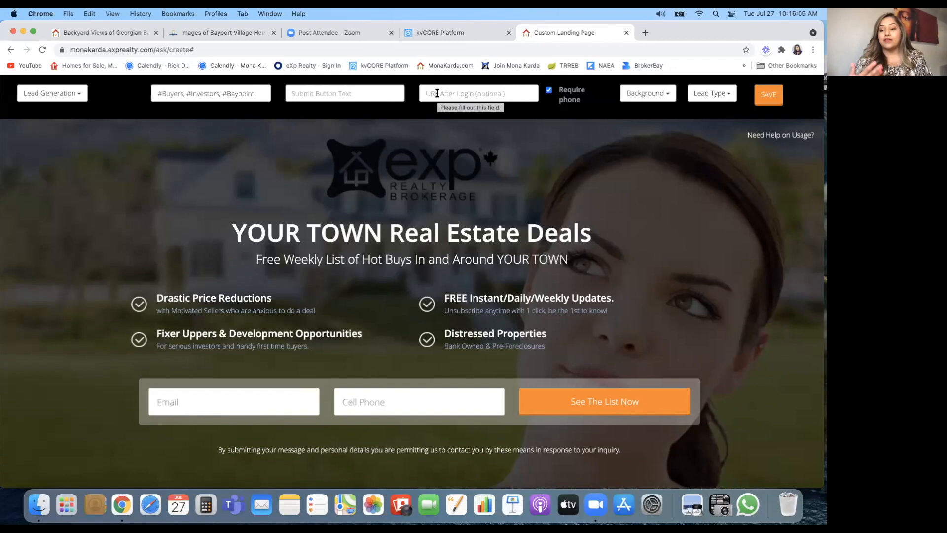
pyautogui.click(656, 95)
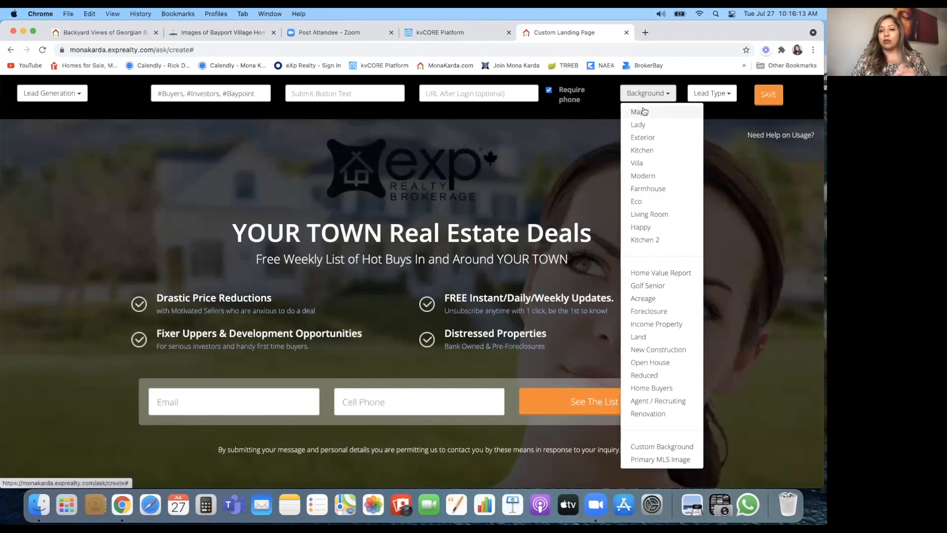
pyautogui.click(554, 169)
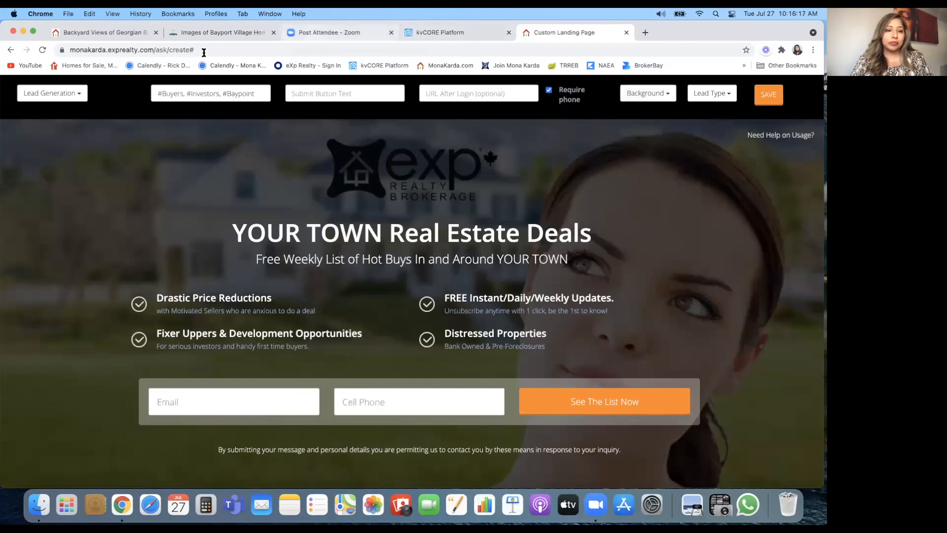
# Step: Copy the Georgian Bay backyard photo's image address from the Bayport Village gallery
pyautogui.click(207, 37)
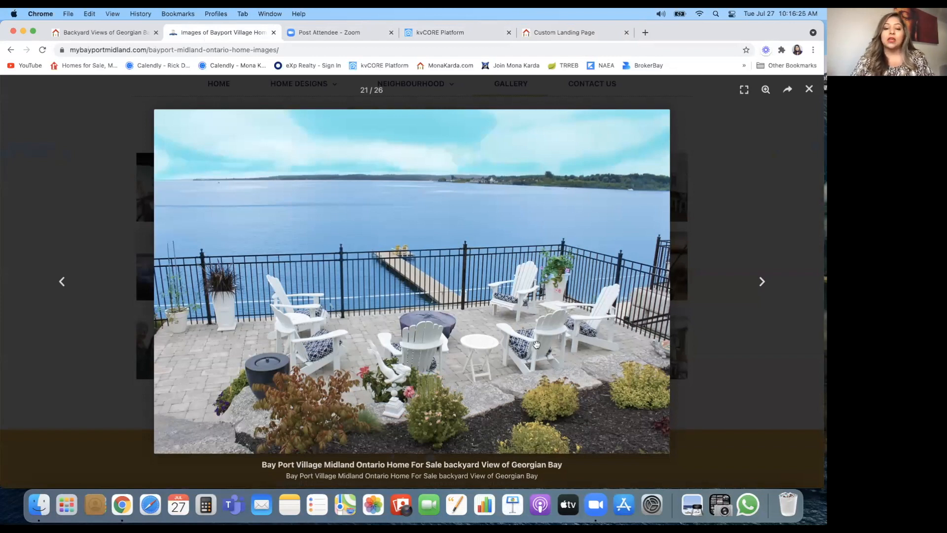
pyautogui.rightClick(486, 297)
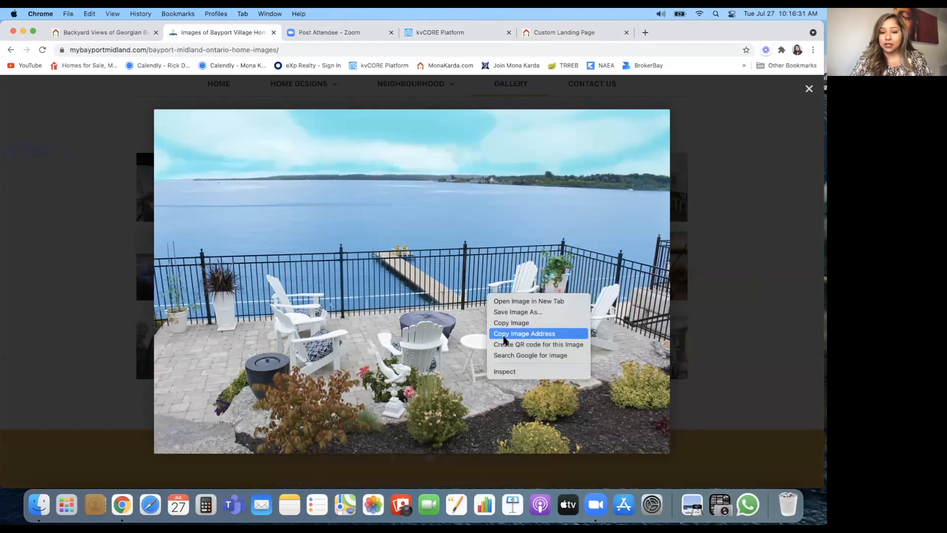
pyautogui.click(504, 337)
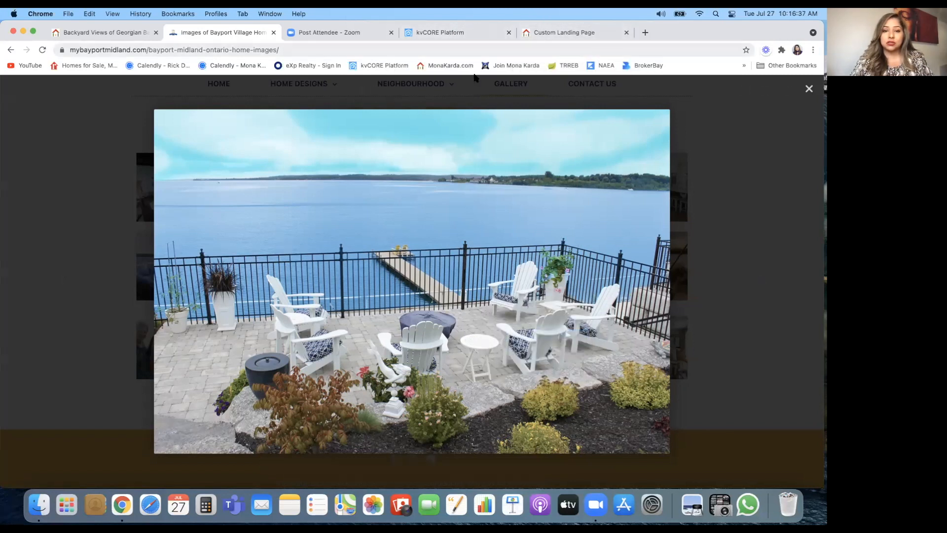
pyautogui.click(576, 37)
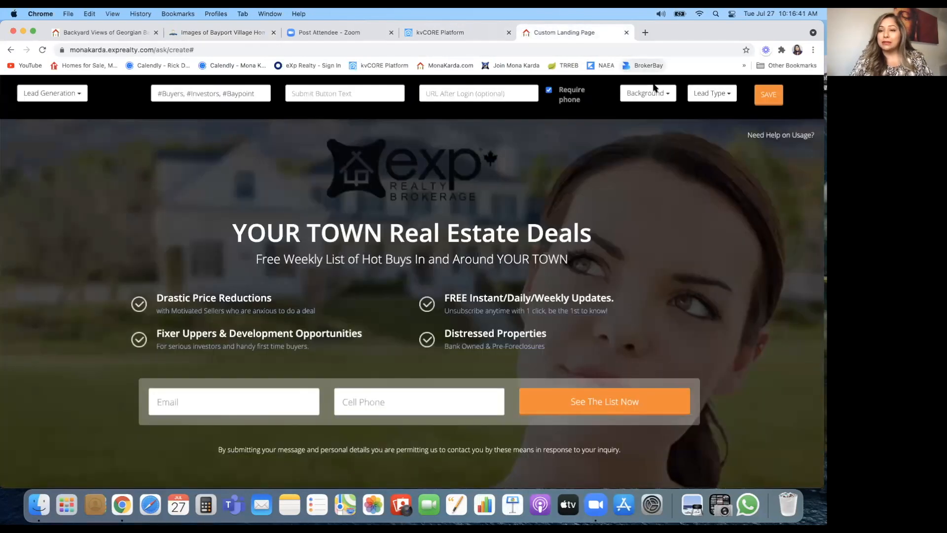
# Step: Preview the Lady, Map, Kitchen, Villa, Farmhouse and Living Room background images
pyautogui.click(669, 94)
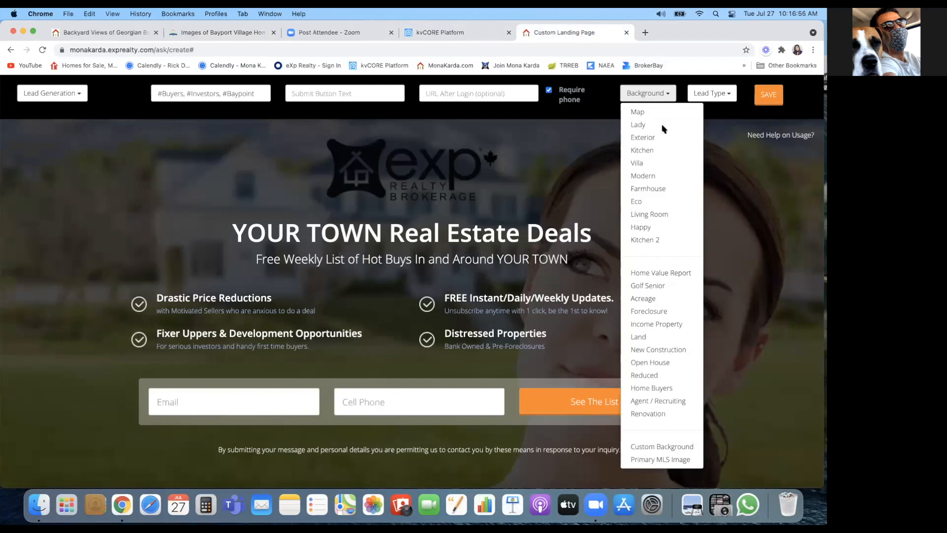
pyautogui.click(638, 125)
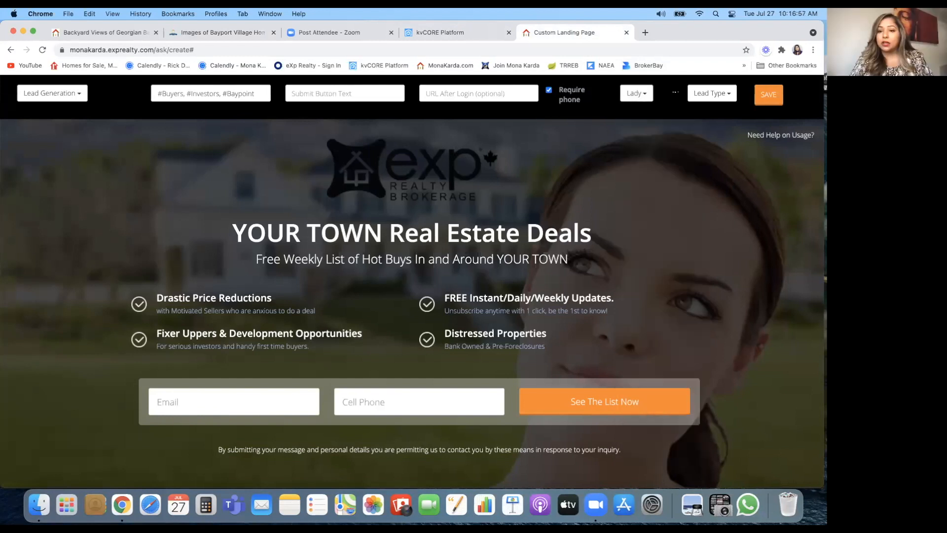
pyautogui.click(637, 94)
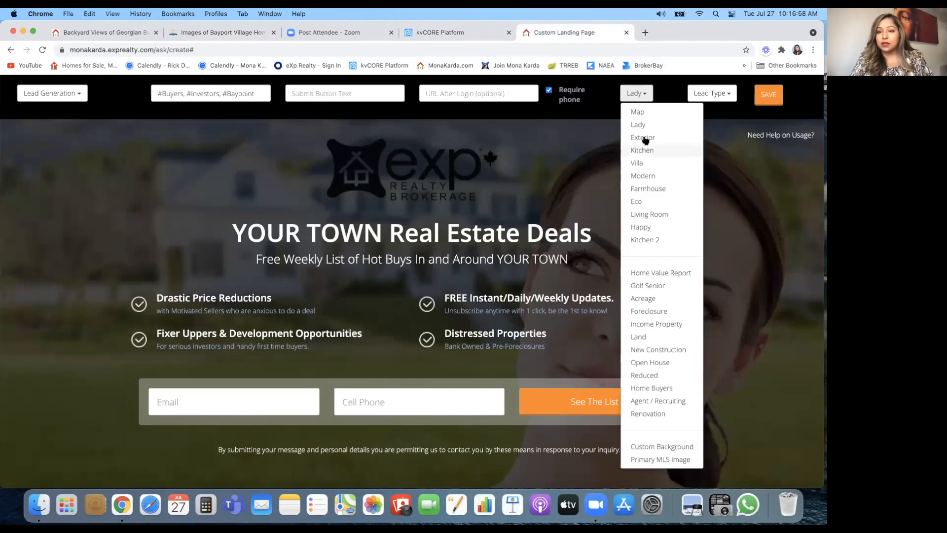
pyautogui.click(637, 112)
pyautogui.click(646, 97)
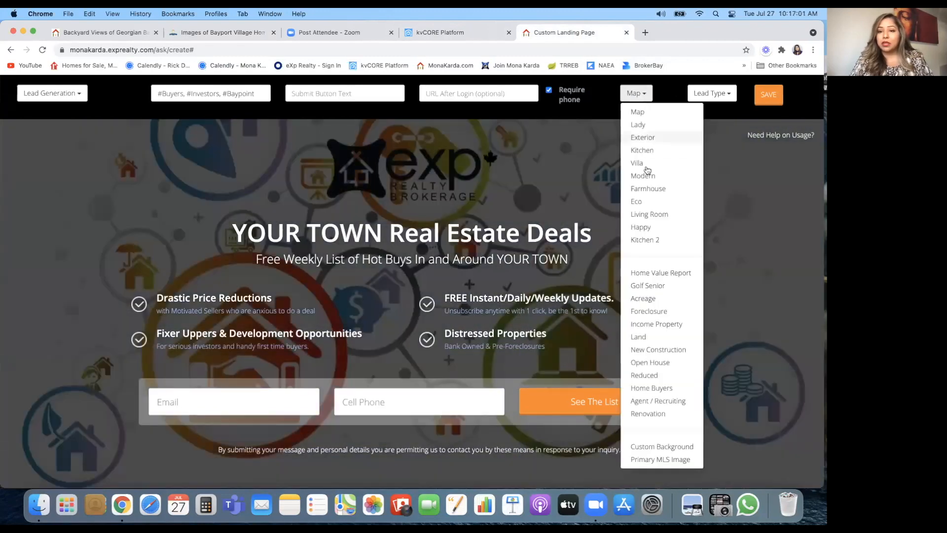
pyautogui.click(643, 151)
pyautogui.click(659, 98)
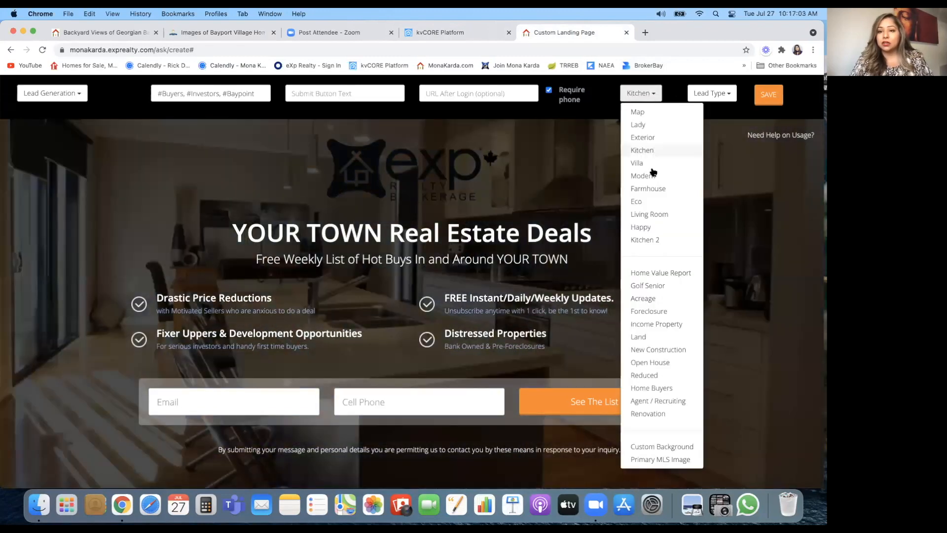
pyautogui.click(649, 167)
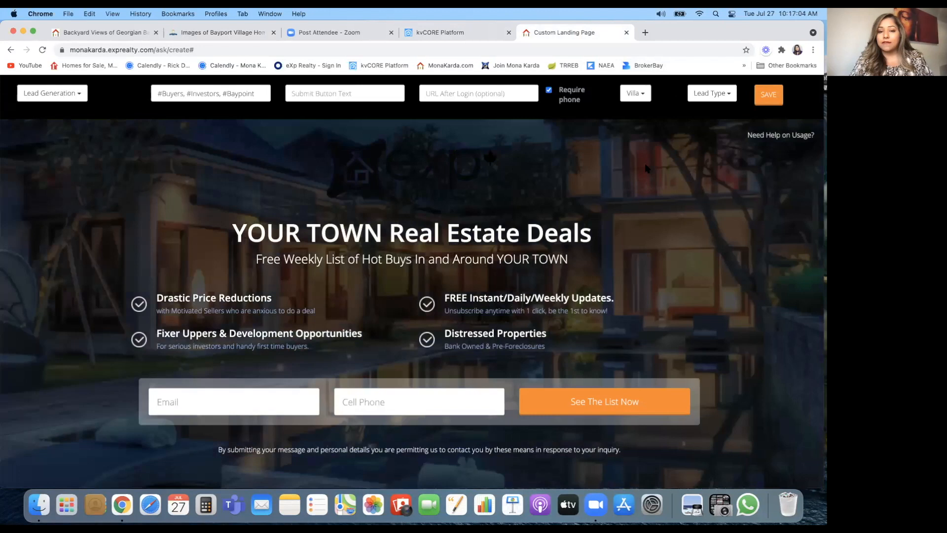
pyautogui.click(645, 96)
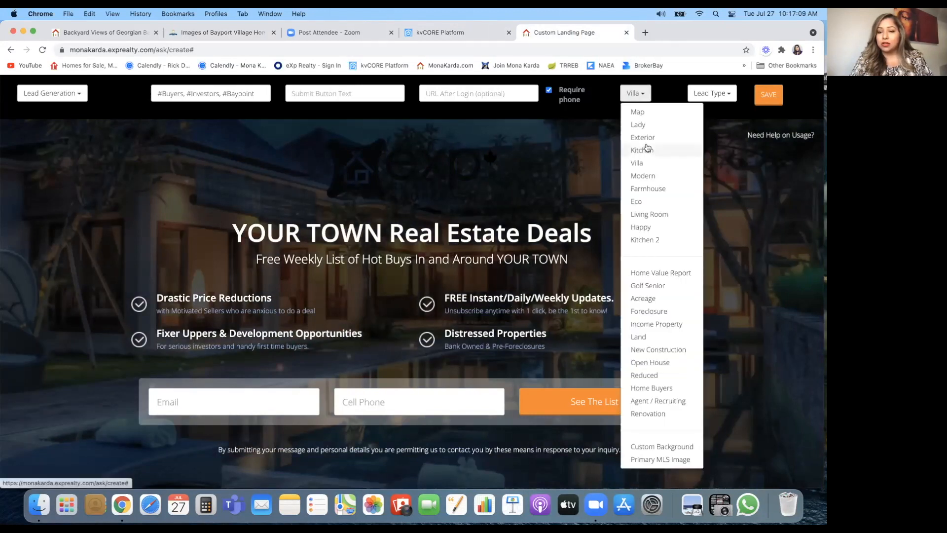
pyautogui.click(649, 190)
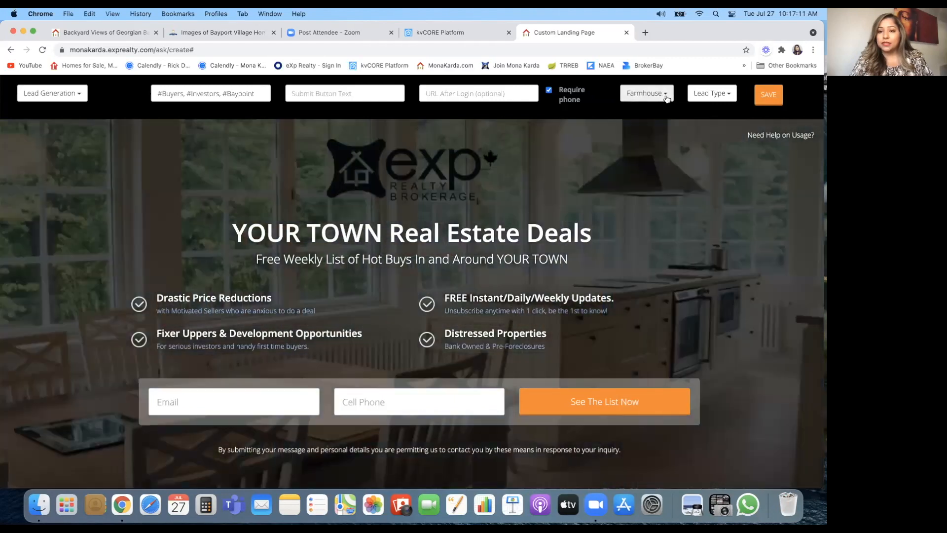
pyautogui.click(669, 97)
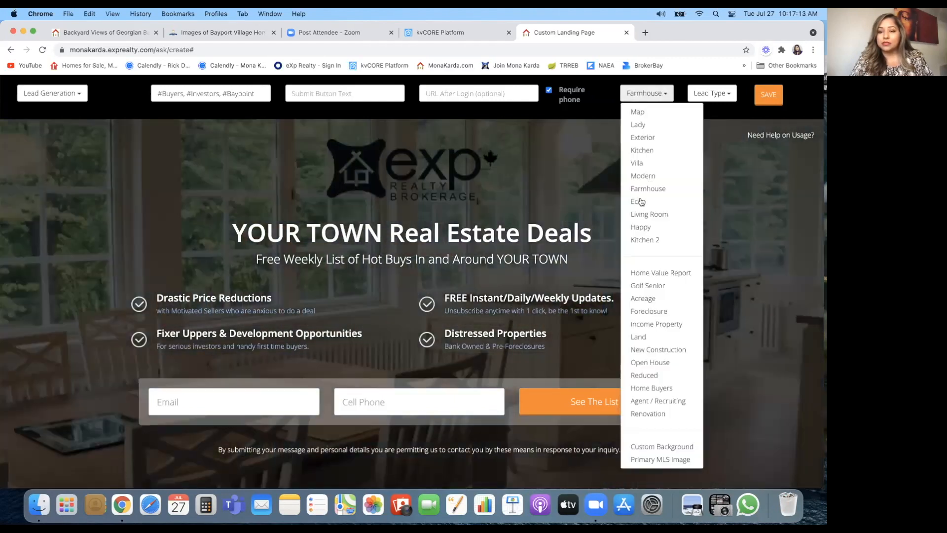
pyautogui.click(649, 215)
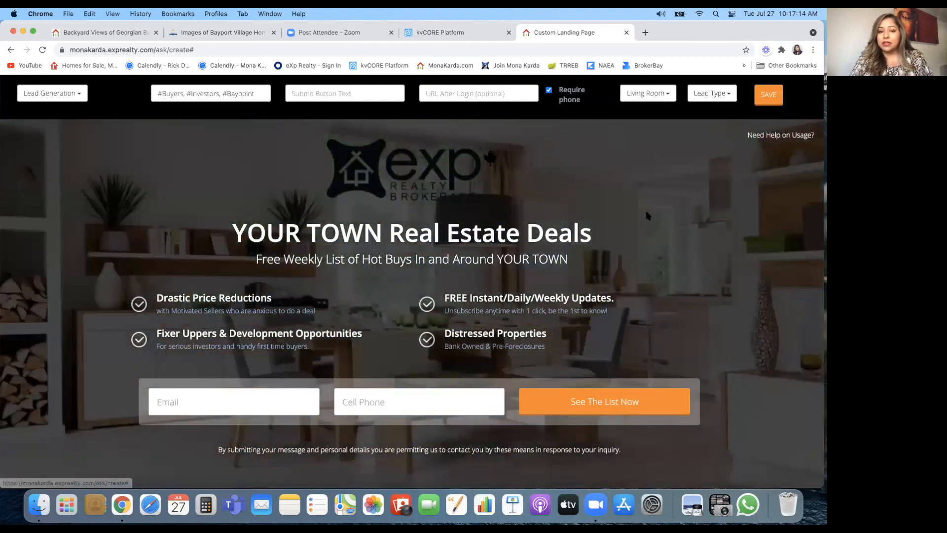
# Step: Try the Golf Senior background, then settle on the Renovation background image
pyautogui.click(667, 96)
pyautogui.click(668, 96)
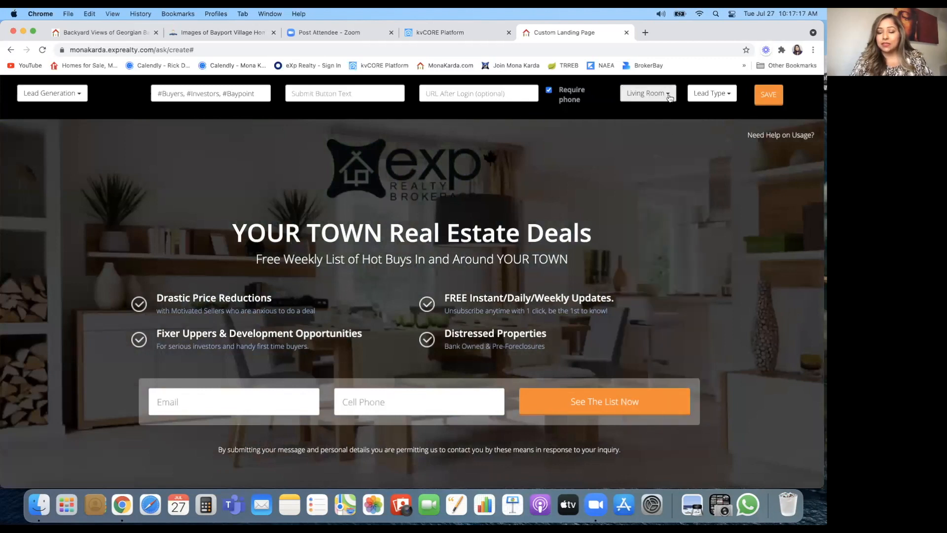
pyautogui.click(670, 97)
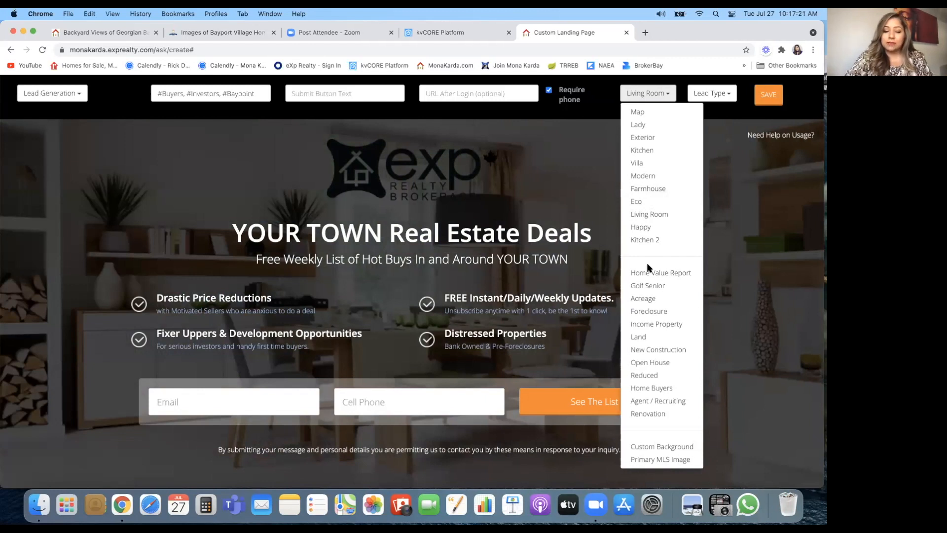
pyautogui.press('F2')
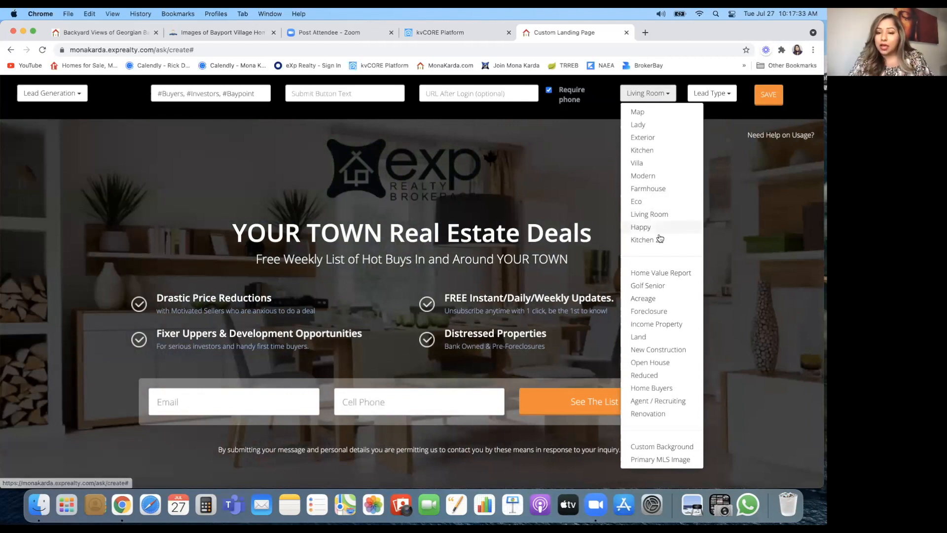
pyautogui.click(666, 290)
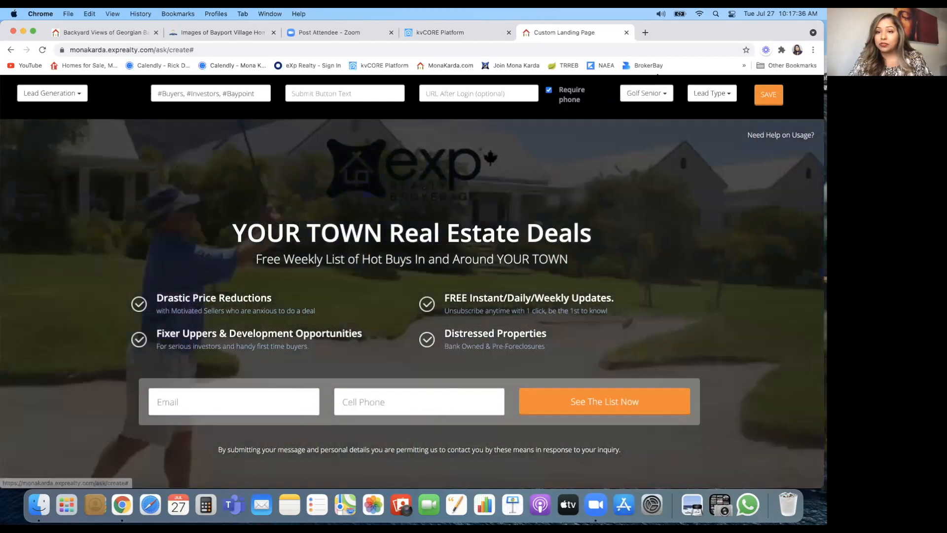
pyautogui.click(666, 96)
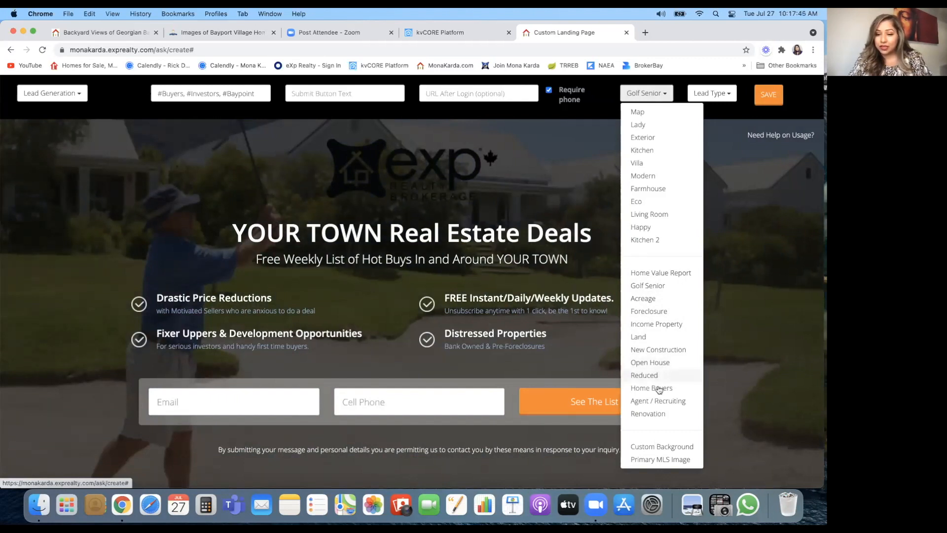
pyautogui.click(651, 414)
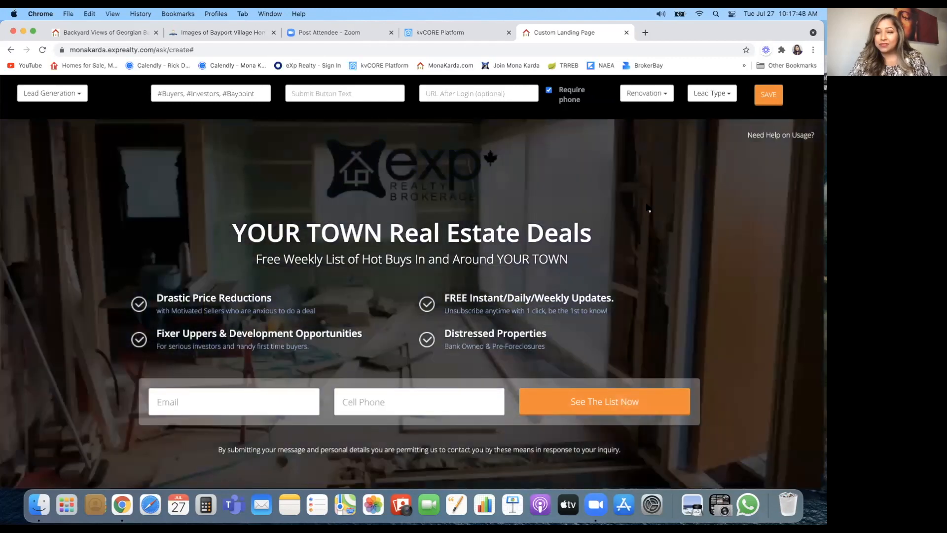
pyautogui.click(668, 93)
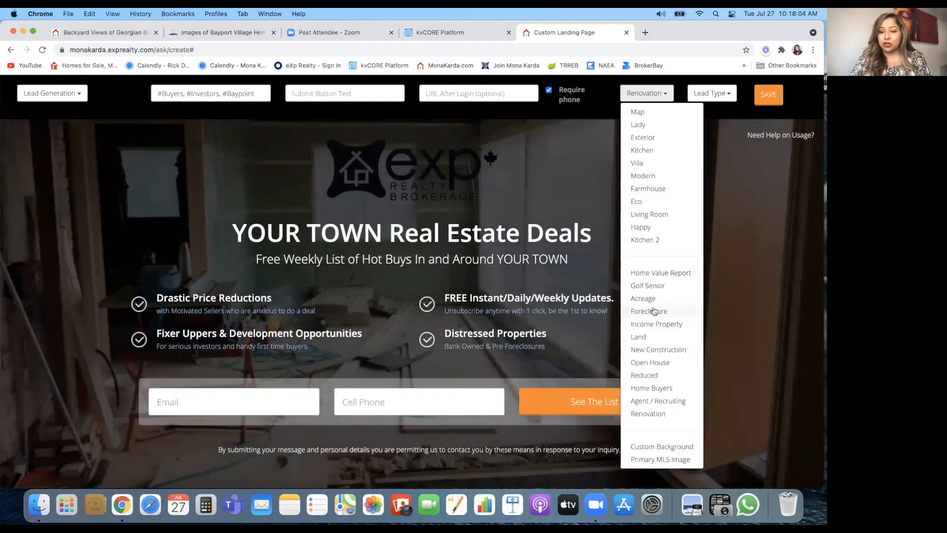
# Step: Set a Custom Background by pasting the Georgian Bay backyard photo's image address
pyautogui.click(653, 461)
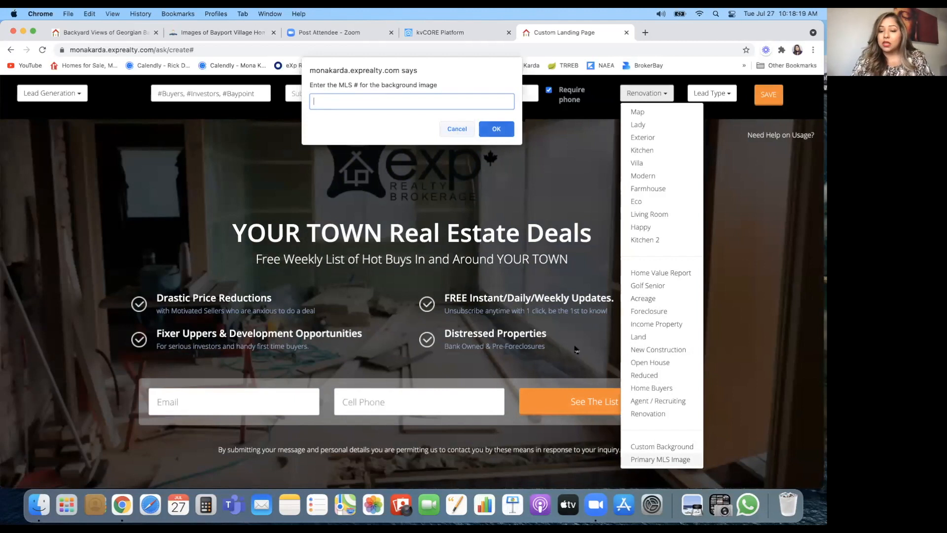
pyautogui.click(450, 129)
pyautogui.click(656, 93)
pyautogui.click(665, 447)
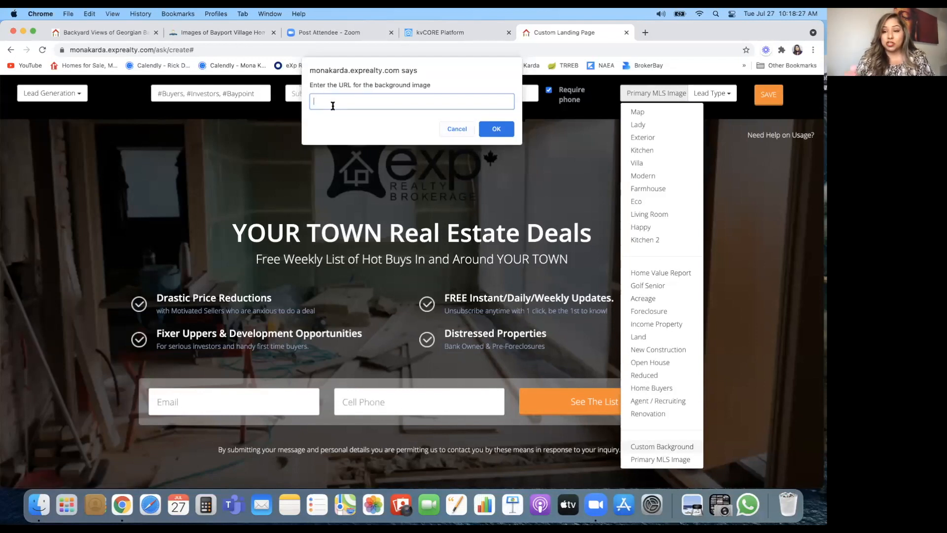
pyautogui.press('super+v')
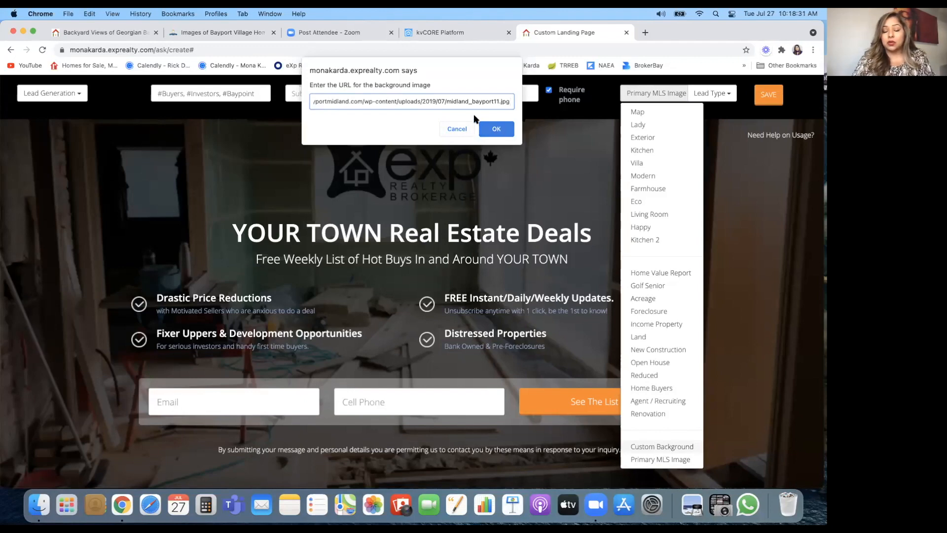
pyautogui.click(496, 129)
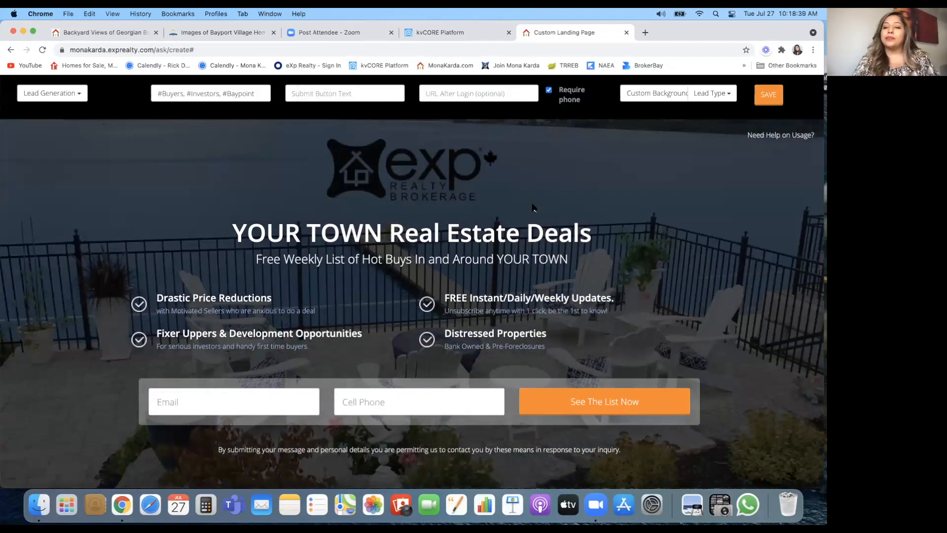
# Step: Choose Buyer in the Lead Type dropdown
pyautogui.click(727, 98)
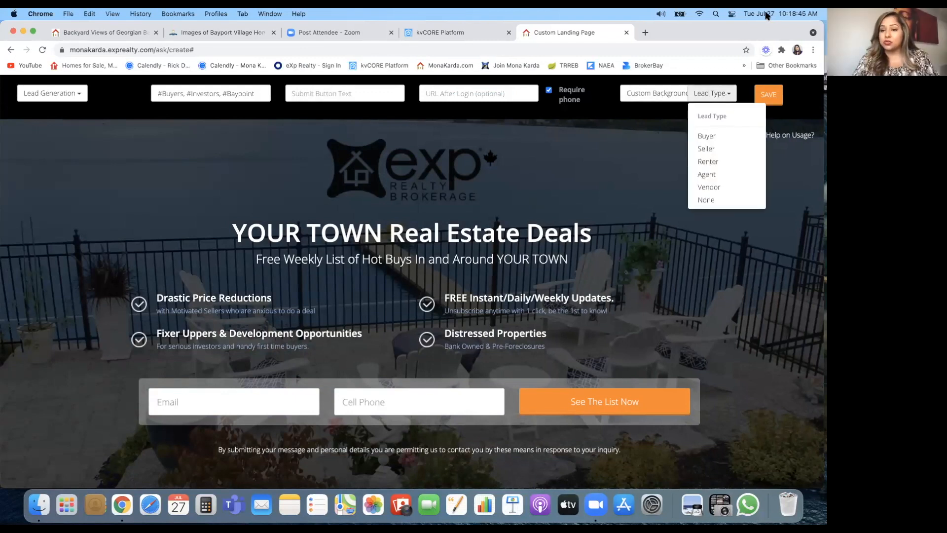
pyautogui.click(711, 137)
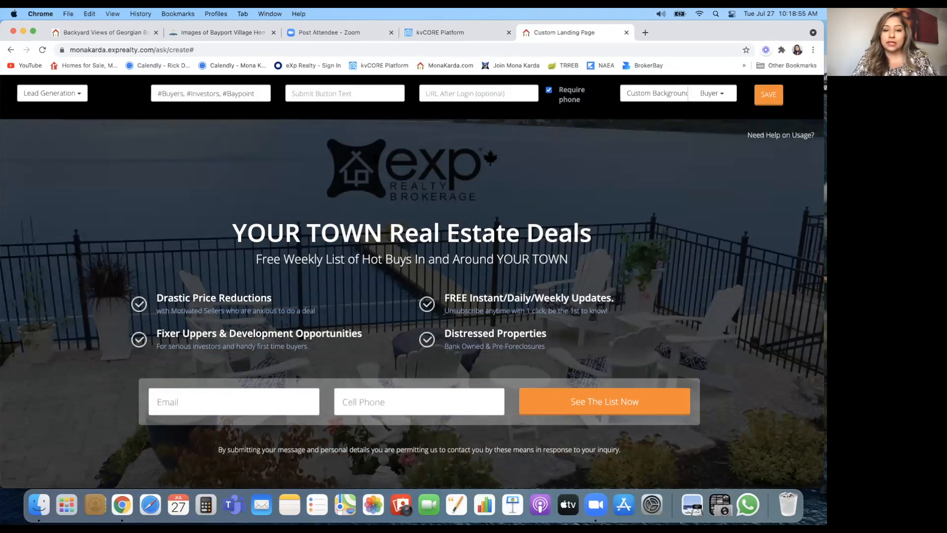
# Step: Delete the eXp Realty logo element and accept the compliance warning
pyautogui.click(435, 178)
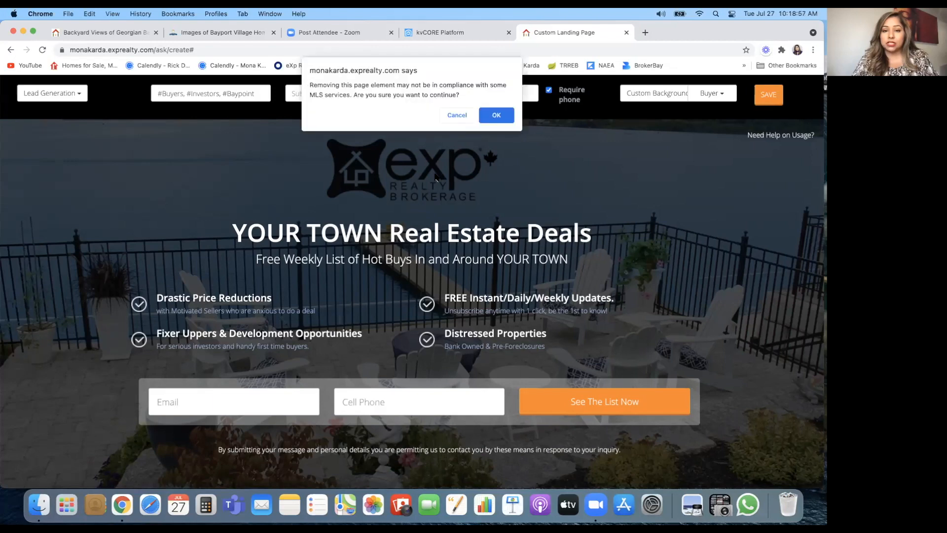
pyautogui.click(497, 115)
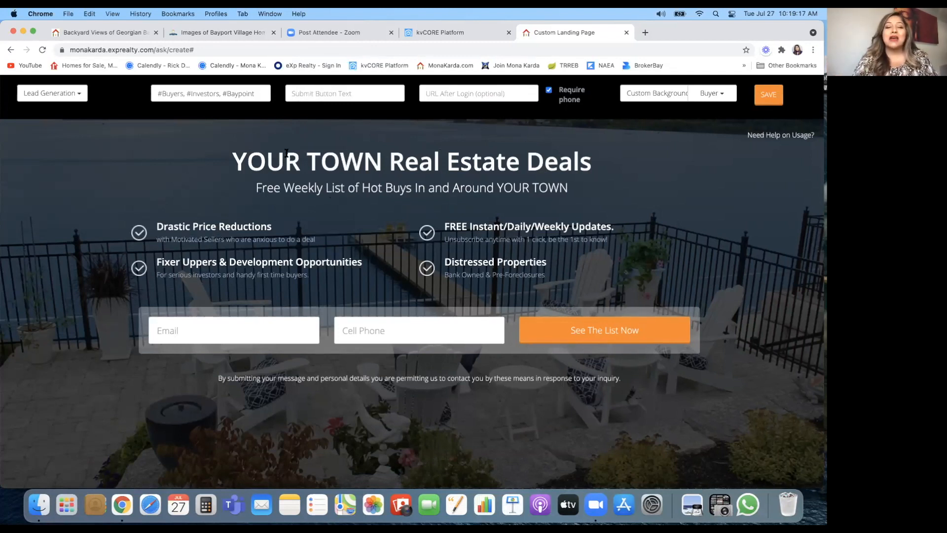
# Step: Replace the 'YOUR TOWN Real Estate Deals' headline with 'Backyard Views of Georgian Bay'
pyautogui.click(318, 163)
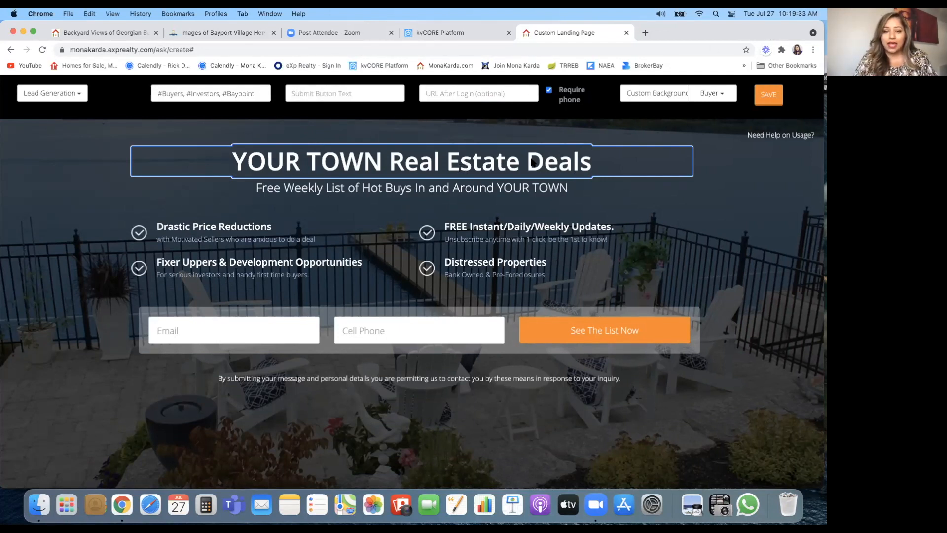
pyautogui.moveTo(598, 166); pyautogui.dragTo(237, 171)
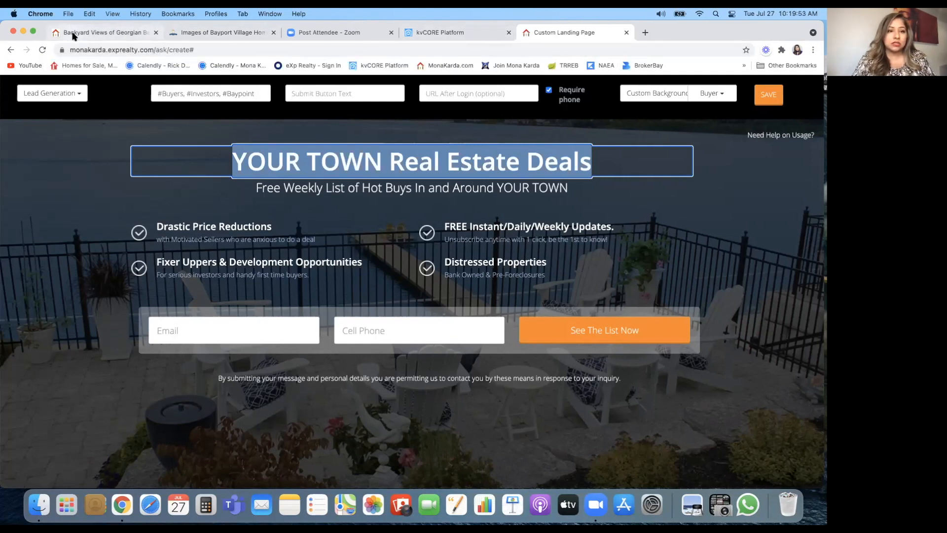
pyautogui.click(111, 33)
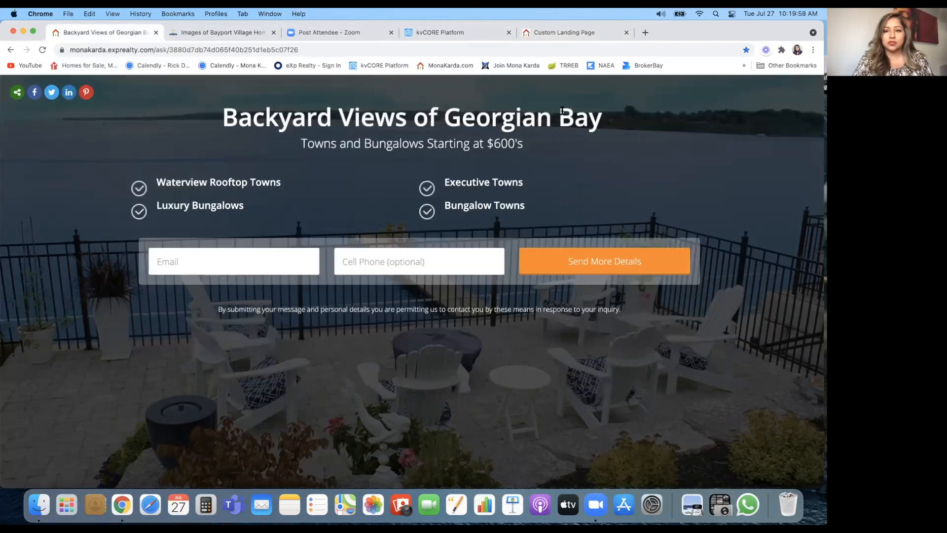
pyautogui.click(578, 32)
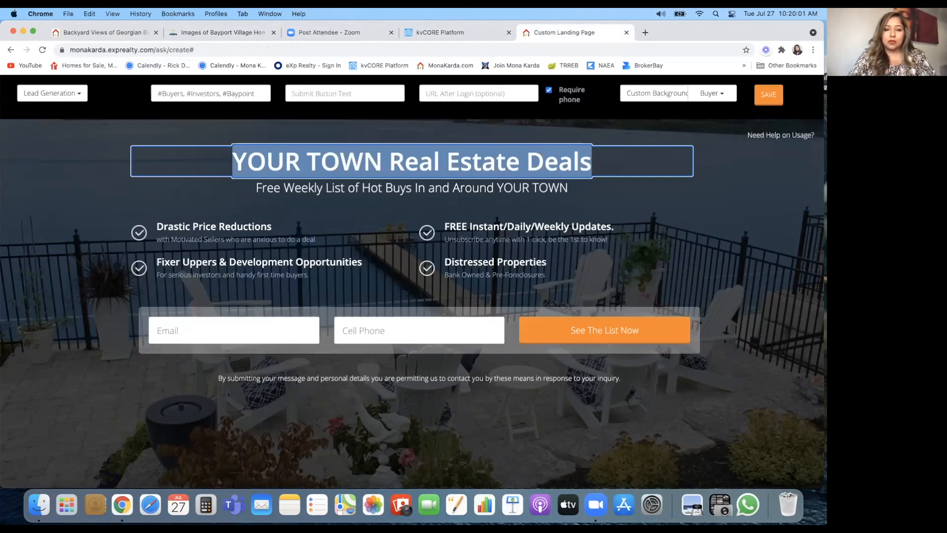
pyautogui.write('Backyard Views of Georgian Bay')
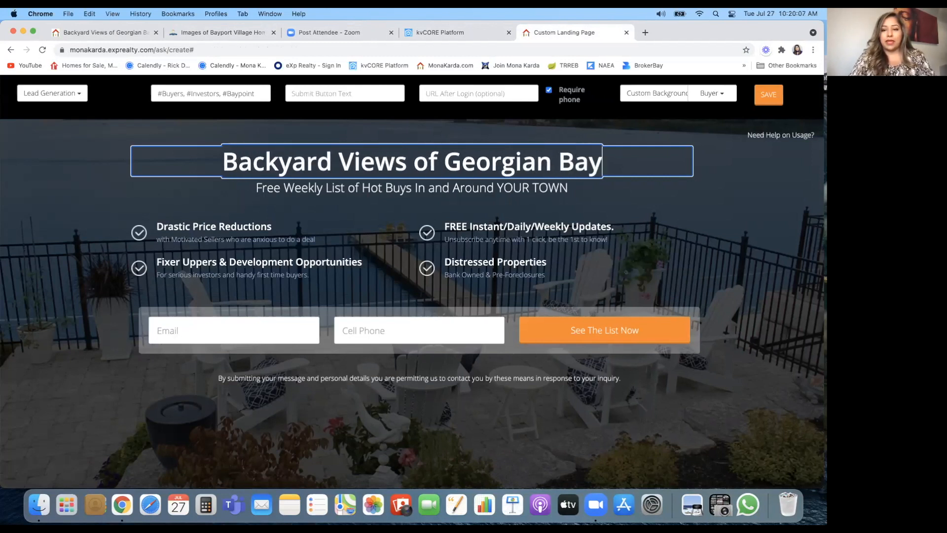
# Step: Replace the old subtitle text with 'Towns and Bungalows'
pyautogui.click(484, 184)
pyautogui.moveTo(572, 186); pyautogui.dragTo(290, 188)
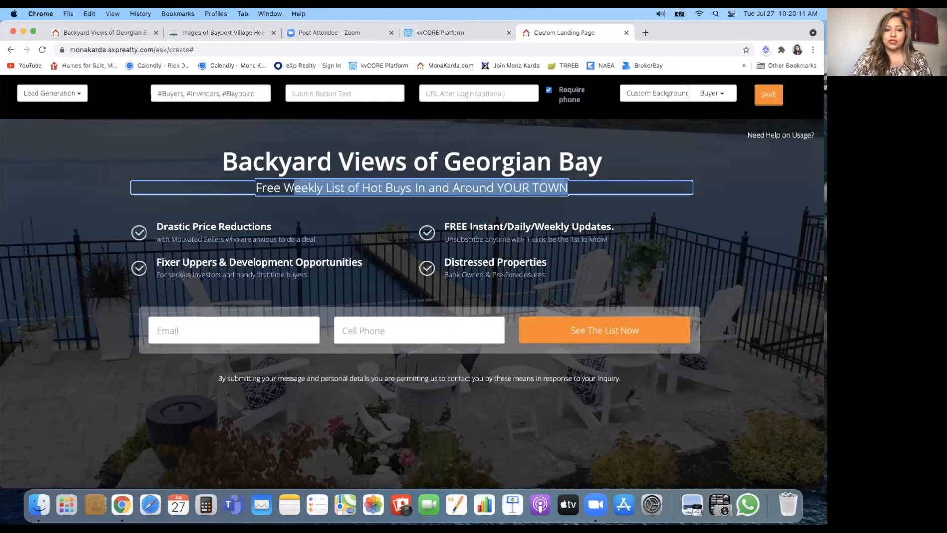
pyautogui.press('BackSpace')
pyautogui.press('BackSpace')
pyautogui.press('BackSpace')
pyautogui.press('BackSpace')
pyautogui.press('BackSpace')
pyautogui.press('BackSpace')
pyautogui.press('BackSpace')
pyautogui.write('Town')
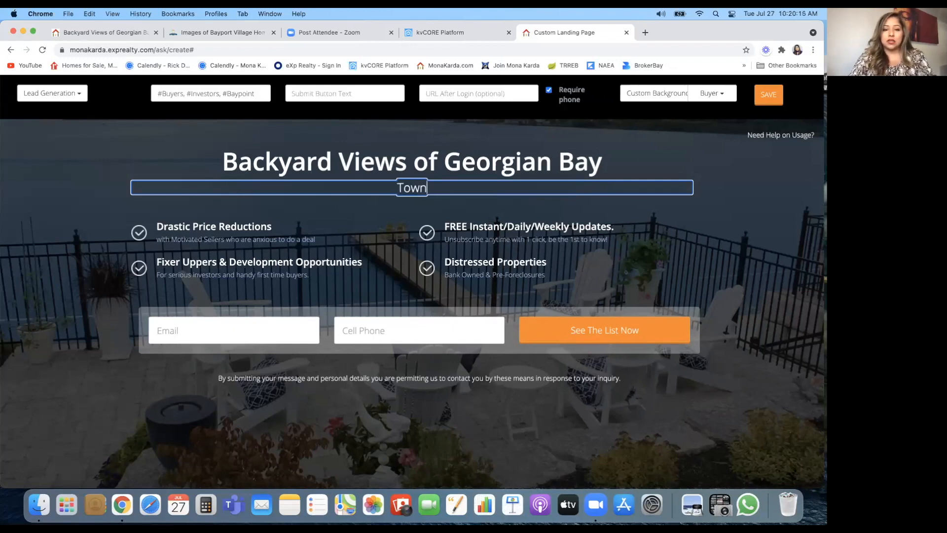
pyautogui.write('s and Bunga')
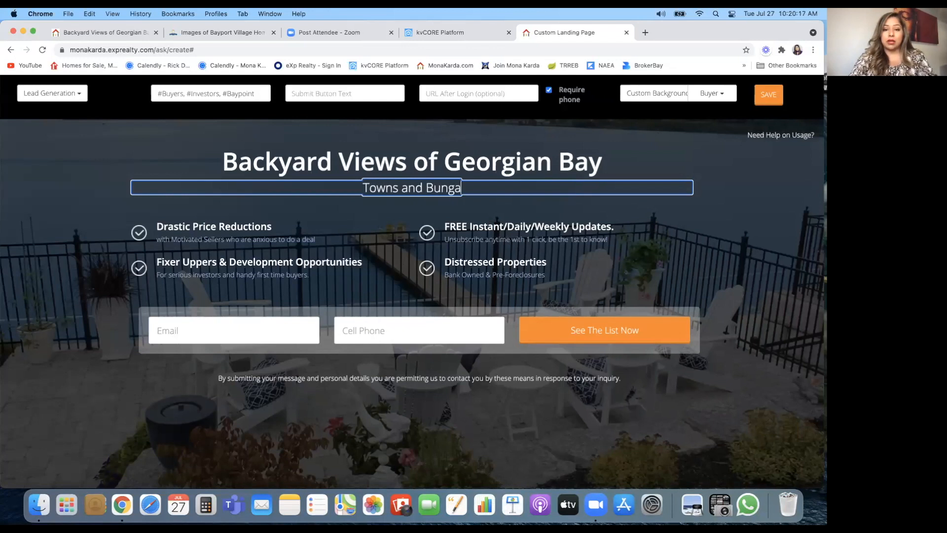
pyautogui.write('lows')
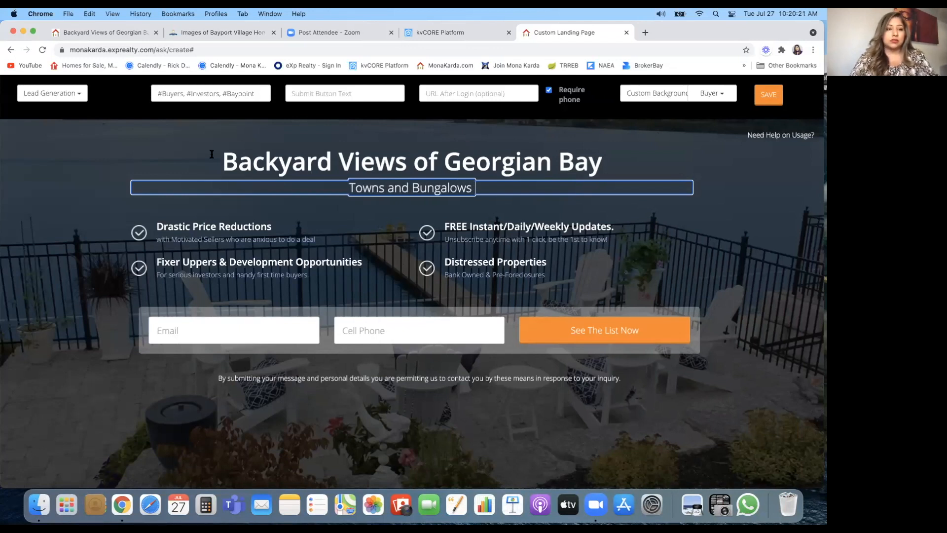
# Step: Complete the subtitle as 'Towns and Bungalows Starting at $600's', matching the live page
pyautogui.click(72, 32)
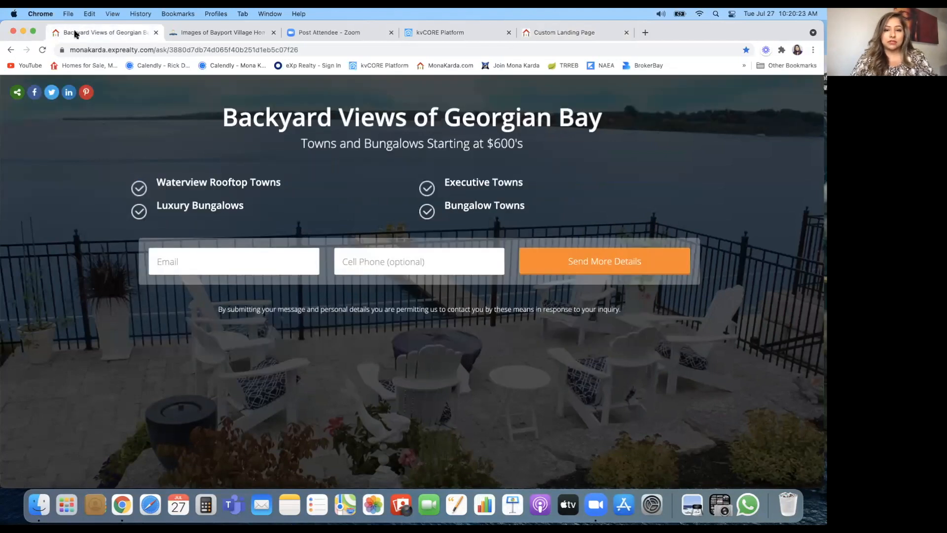
pyautogui.click(554, 34)
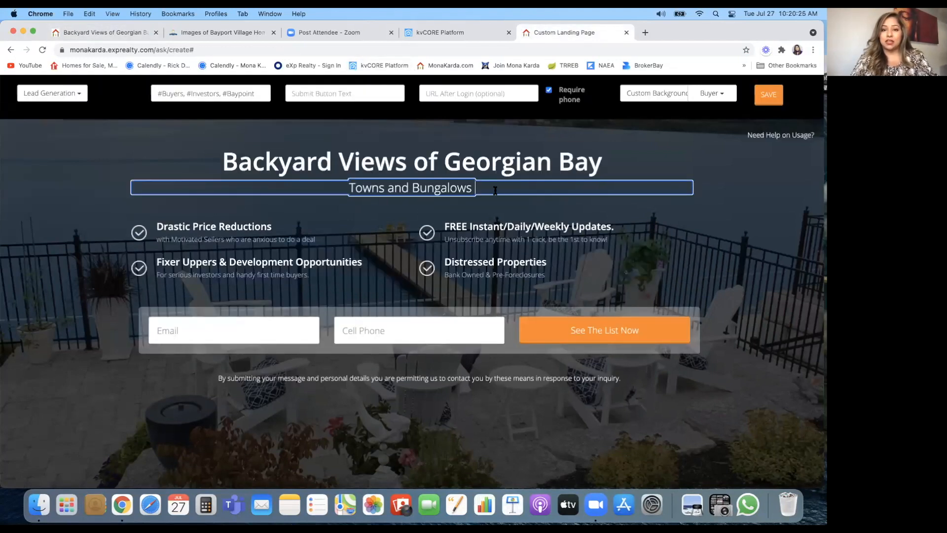
pyautogui.write('startin')
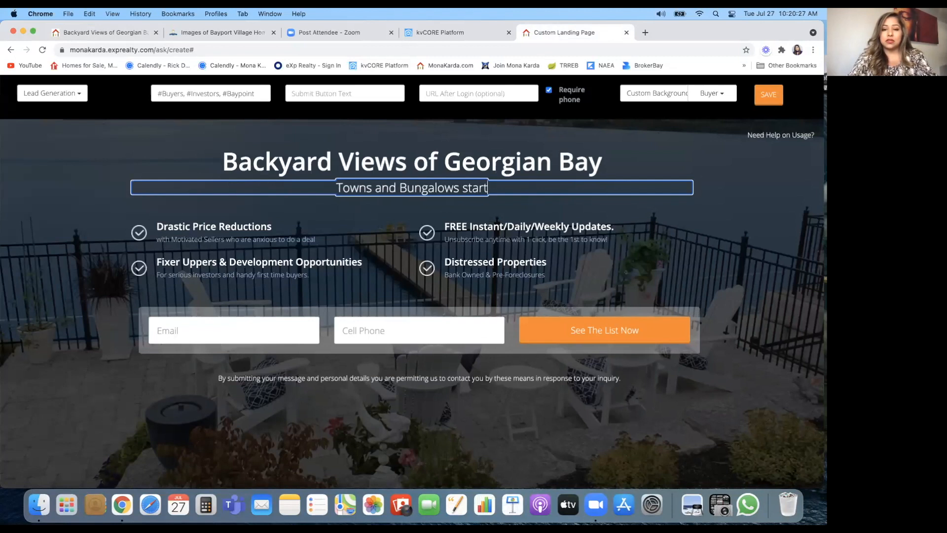
pyautogui.press('BackSpace')
pyautogui.press('BackSpace')
pyautogui.press('BackSpace')
pyautogui.press('BackSpace')
pyautogui.press('BackSpace')
pyautogui.press('BackSpace')
pyautogui.press('BackSpace')
pyautogui.write('S')
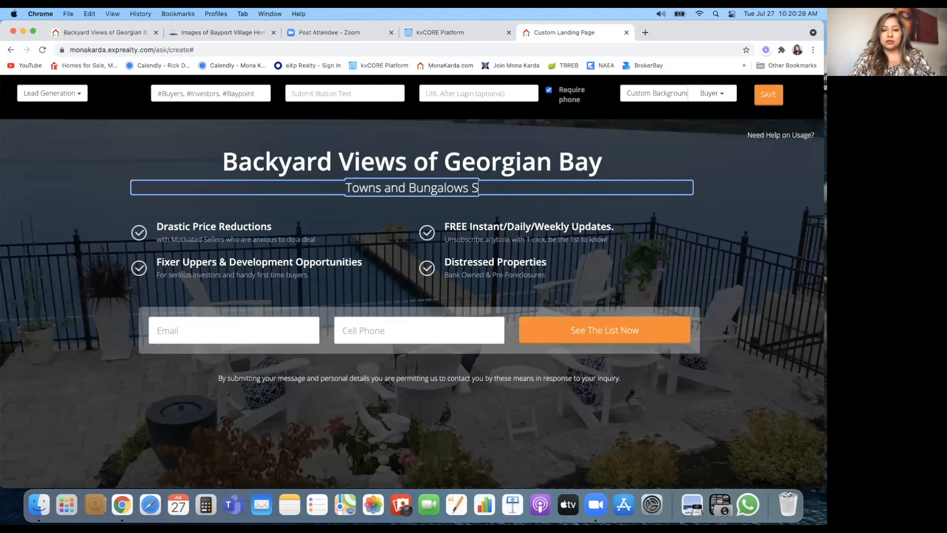
pyautogui.write('tarting at')
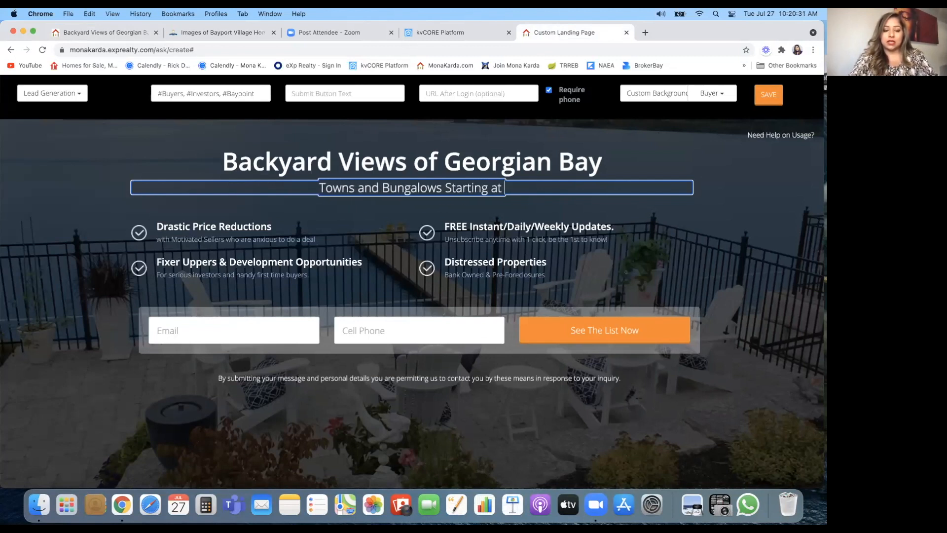
pyautogui.write(' $600')
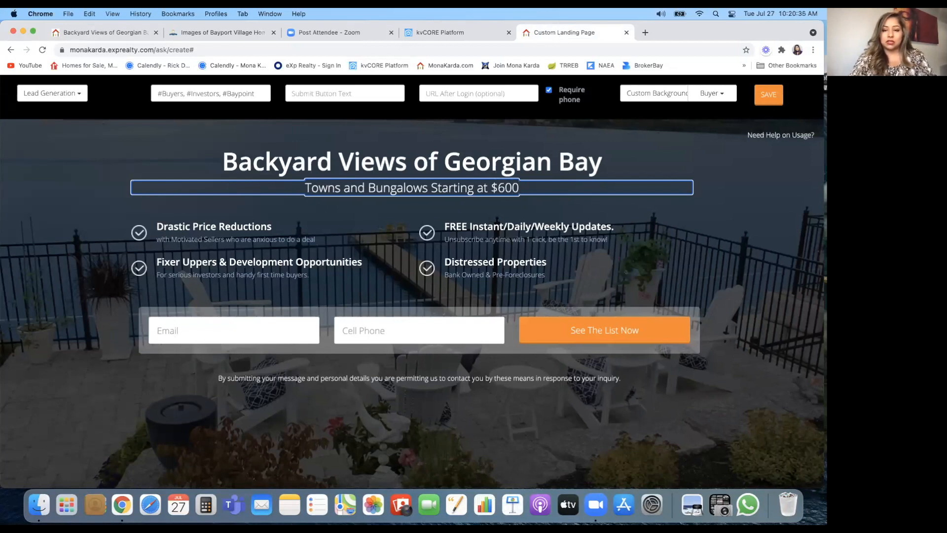
pyautogui.write('K')
pyautogui.press('BackSpace')
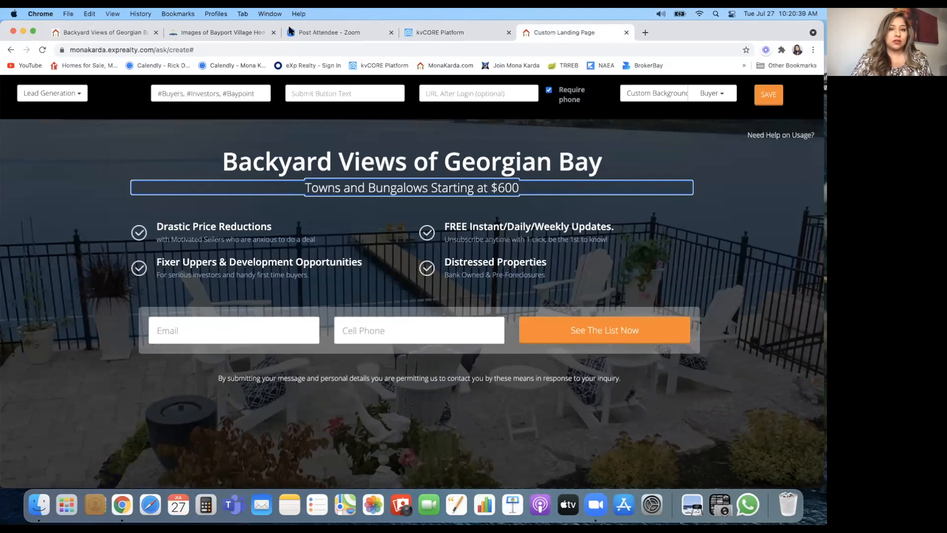
pyautogui.click(84, 36)
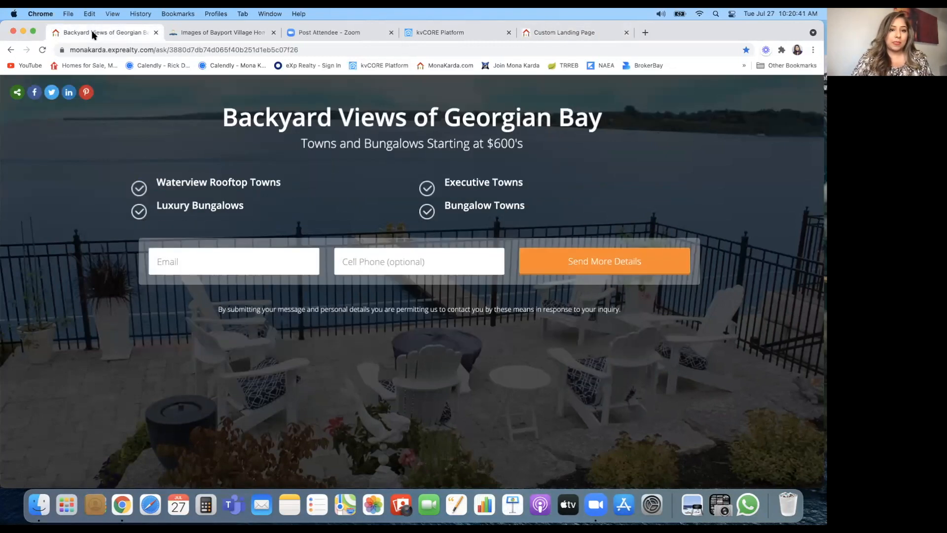
pyautogui.click(566, 35)
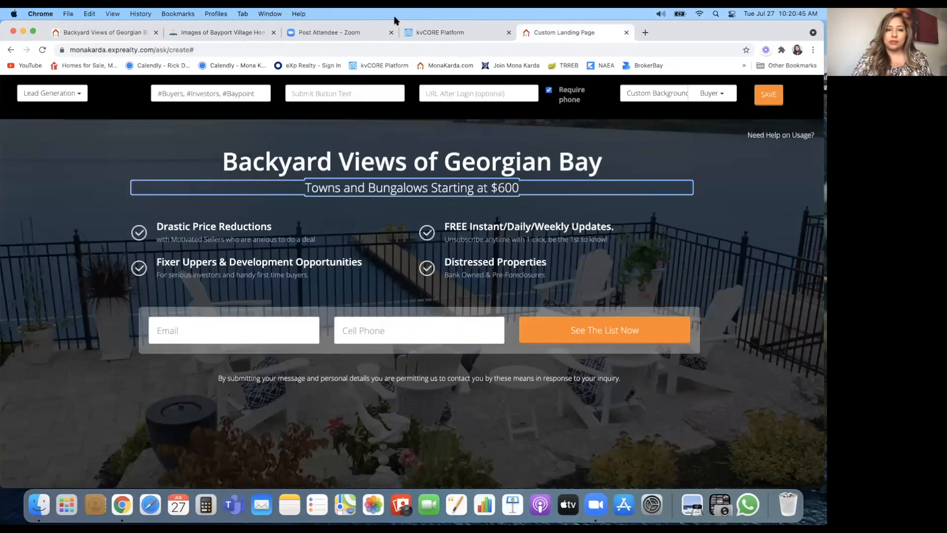
pyautogui.click(111, 34)
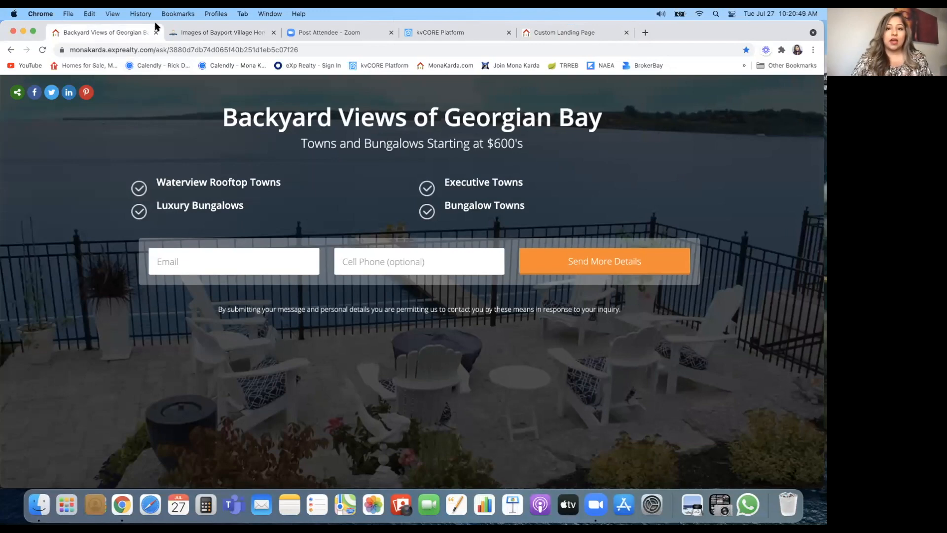
pyautogui.click(549, 33)
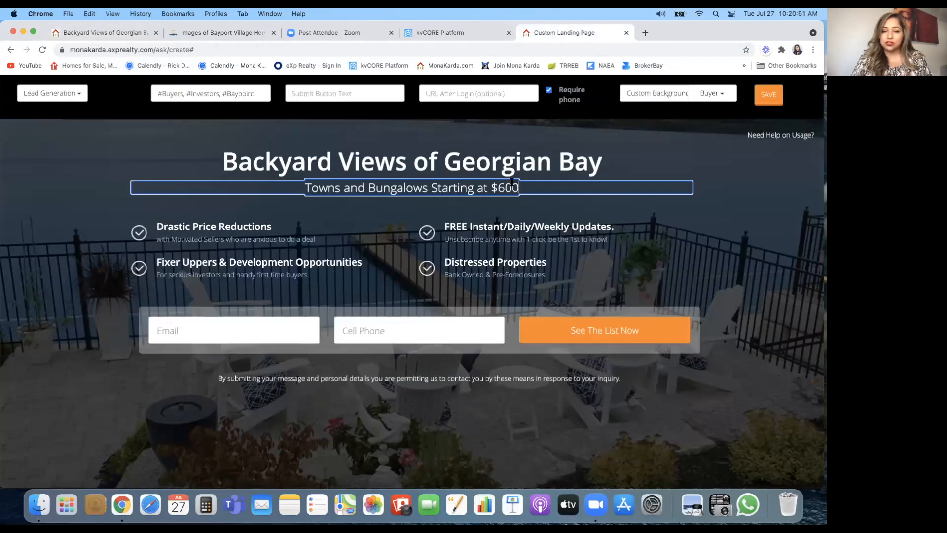
pyautogui.write("'s")
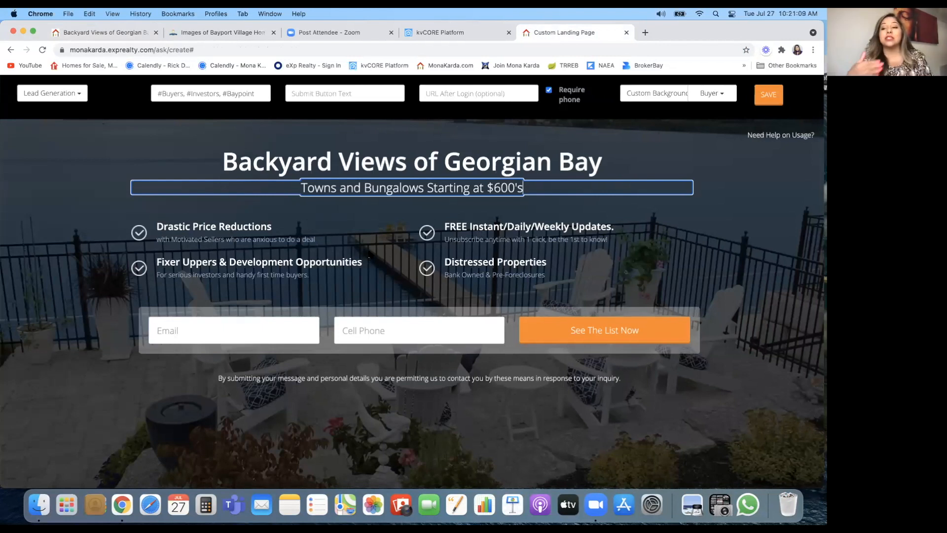
pyautogui.click(267, 227)
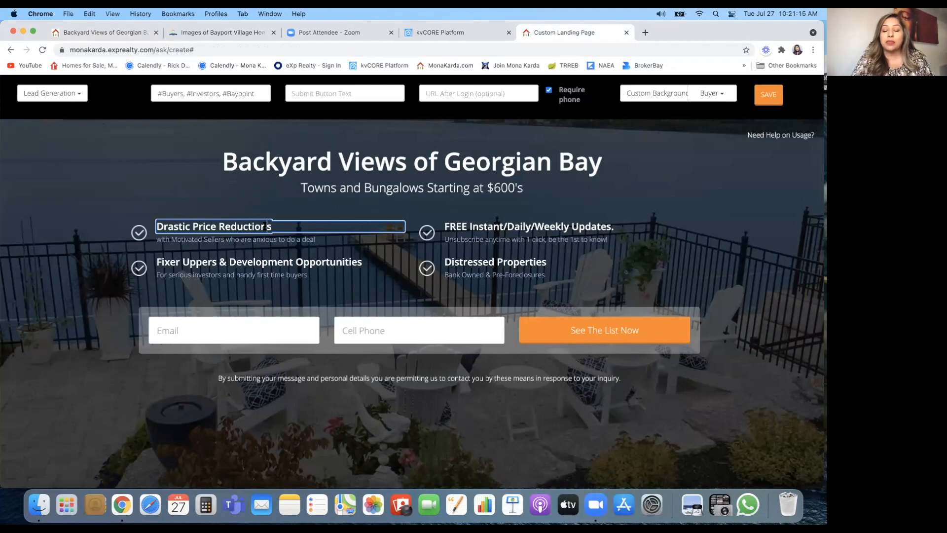
pyautogui.click(228, 34)
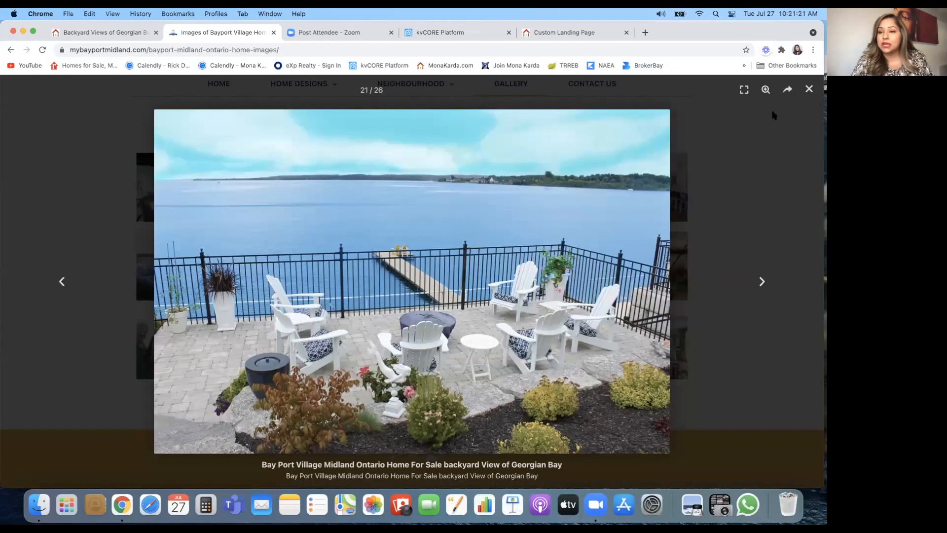
pyautogui.click(810, 90)
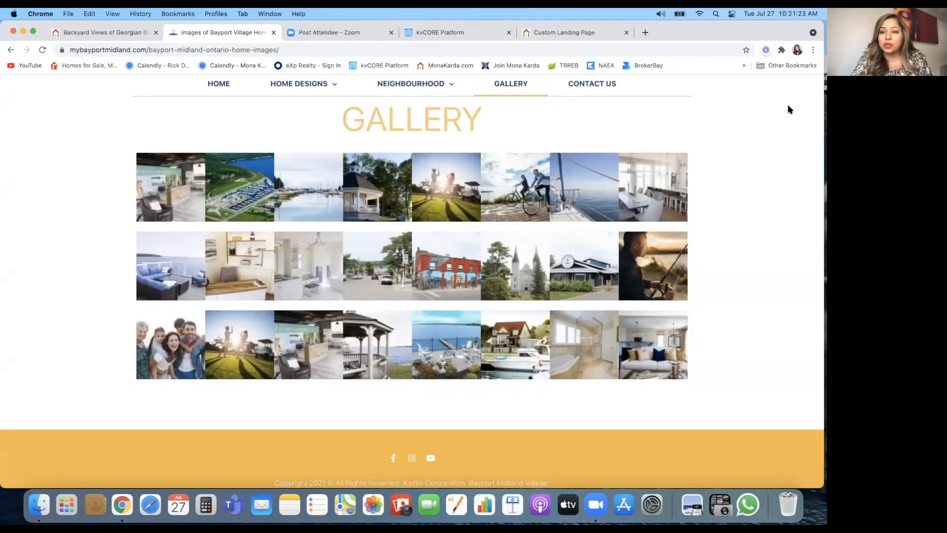
pyautogui.click(311, 86)
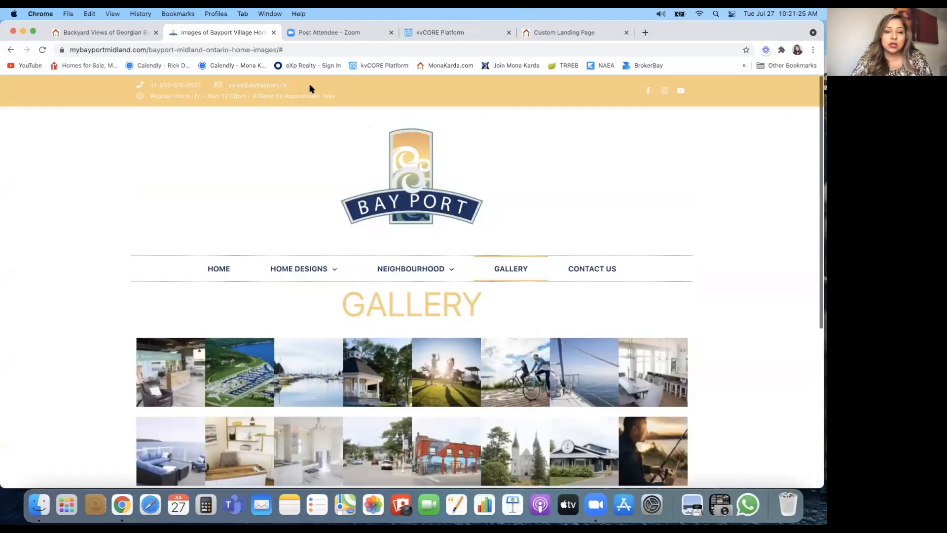
pyautogui.scroll(-2, 307, 292)
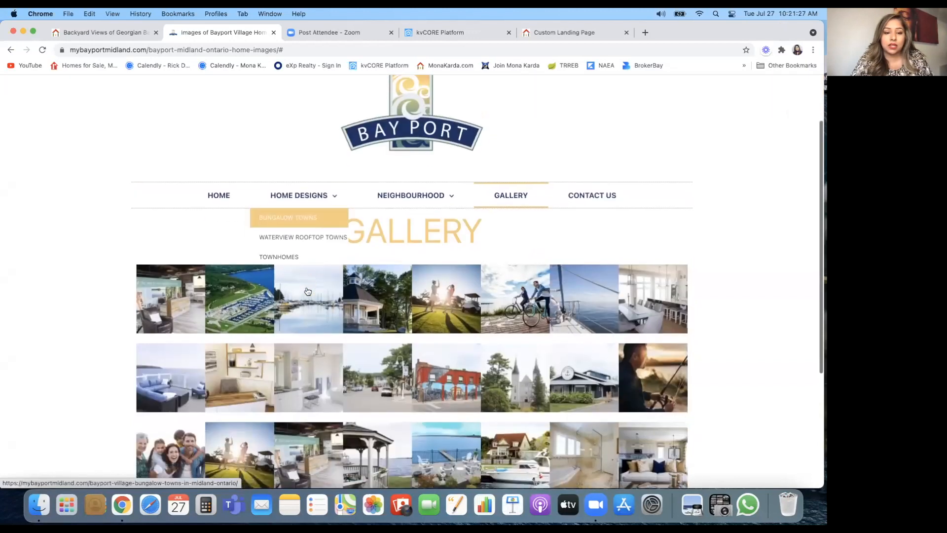
pyautogui.click(212, 199)
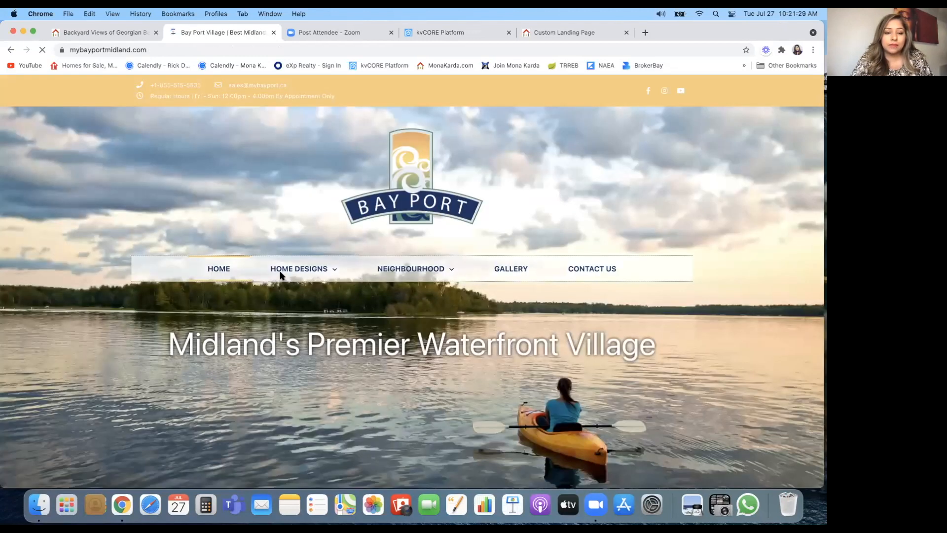
pyautogui.click(597, 123)
pyautogui.moveTo(290, 271)
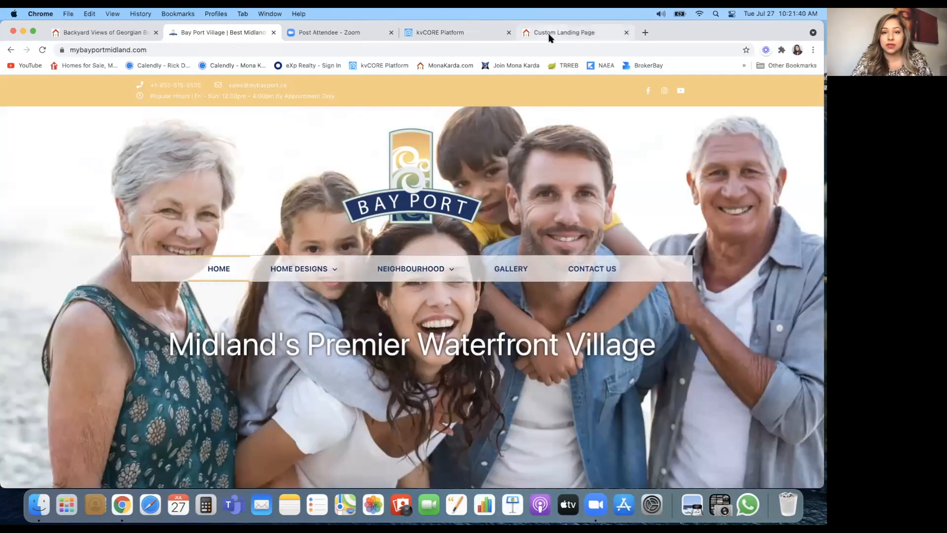
pyautogui.click(549, 33)
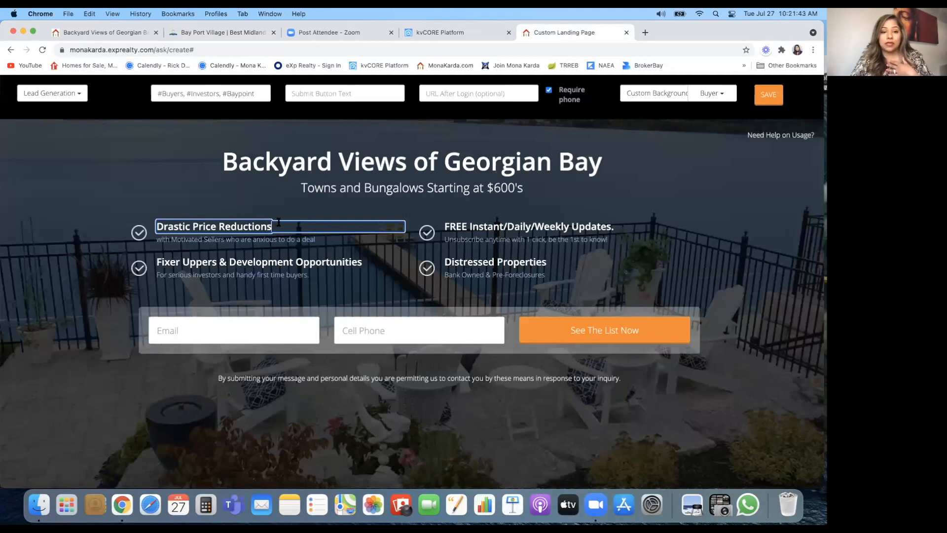
# Step: Retitle the Drastic Price Reductions item 'Waterview Rooftop Towns' and delete its subtitle
pyautogui.press('BackSpace')
pyautogui.press('BackSpace')
pyautogui.press('BackSpace')
pyautogui.press('BackSpace')
pyautogui.press('BackSpace')
pyautogui.press('BackSpace')
pyautogui.press('BackSpace')
pyautogui.press('BackSpace')
pyautogui.press('BackSpace')
pyautogui.press('BackSpace')
pyautogui.press('BackSpace')
pyautogui.press('BackSpace')
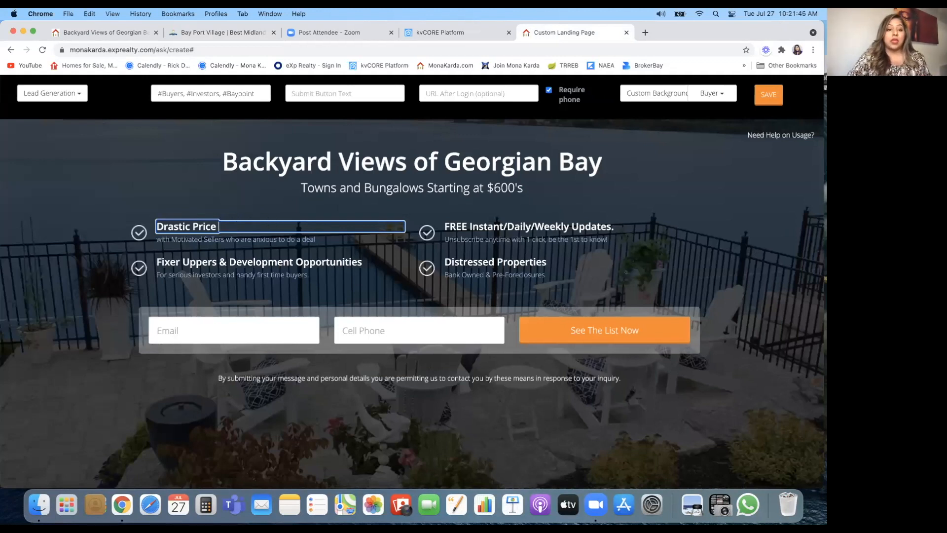
pyautogui.press('BackSpace')
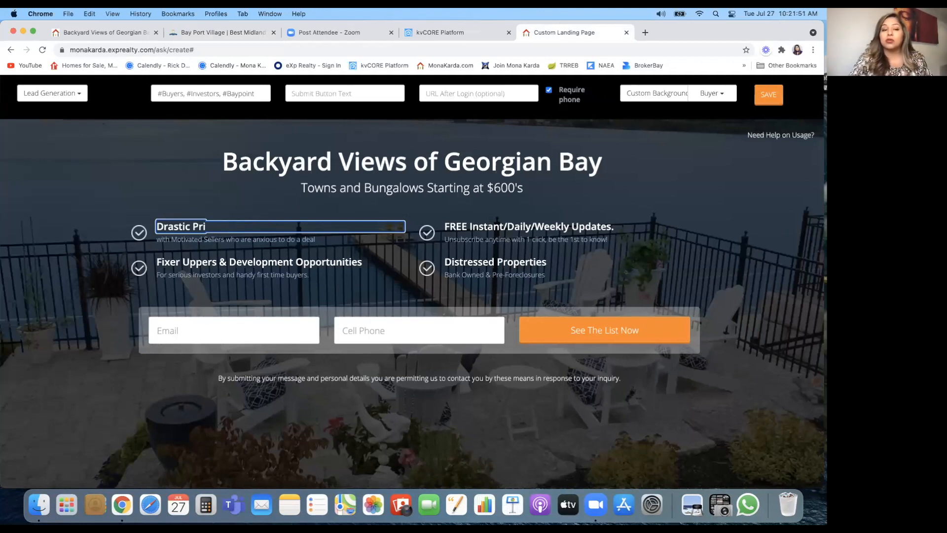
pyautogui.press('BackSpace')
pyautogui.press('BackSpace')
pyautogui.press('BackSpace')
pyautogui.press('BackSpace')
pyautogui.press('BackSpace')
pyautogui.press('BackSpace')
pyautogui.press('BackSpace')
pyautogui.press('BackSpace')
pyautogui.press('BackSpace')
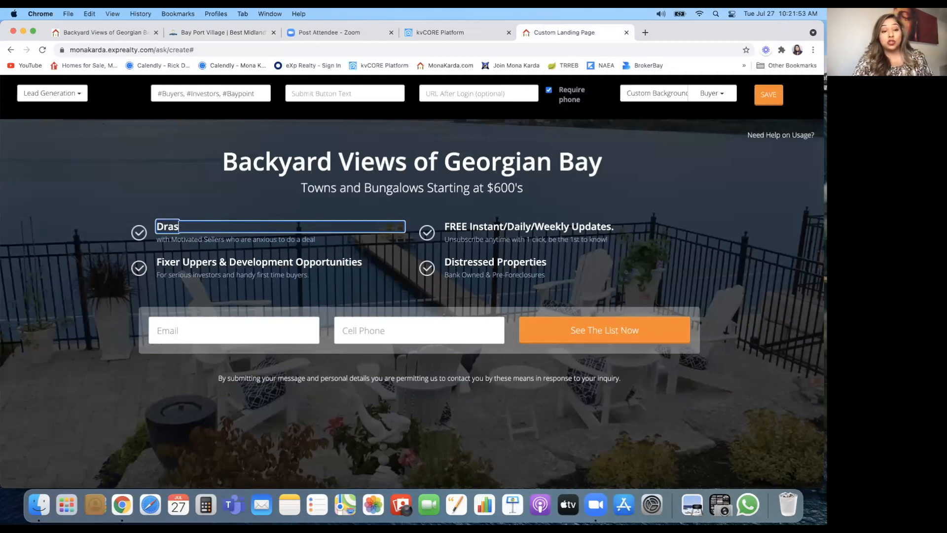
pyautogui.press('BackSpace')
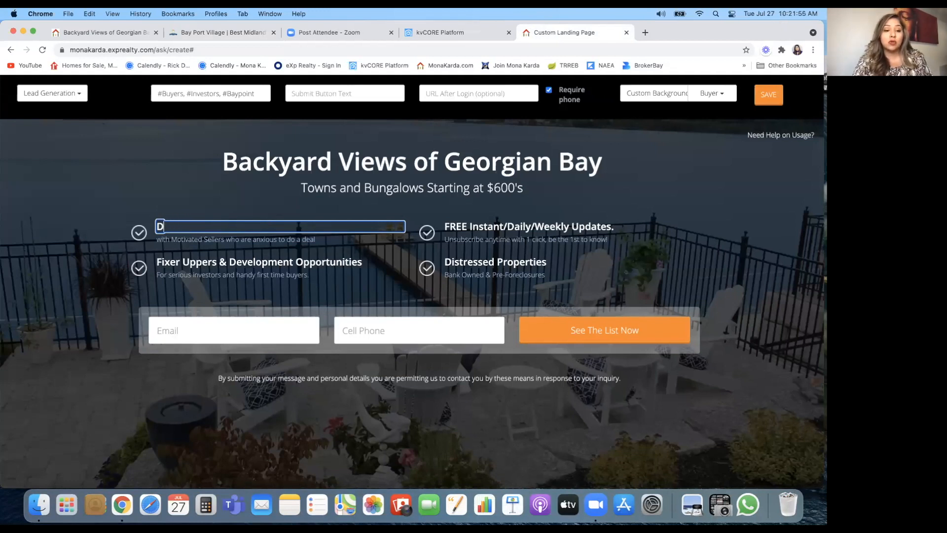
pyautogui.press('BackSpace')
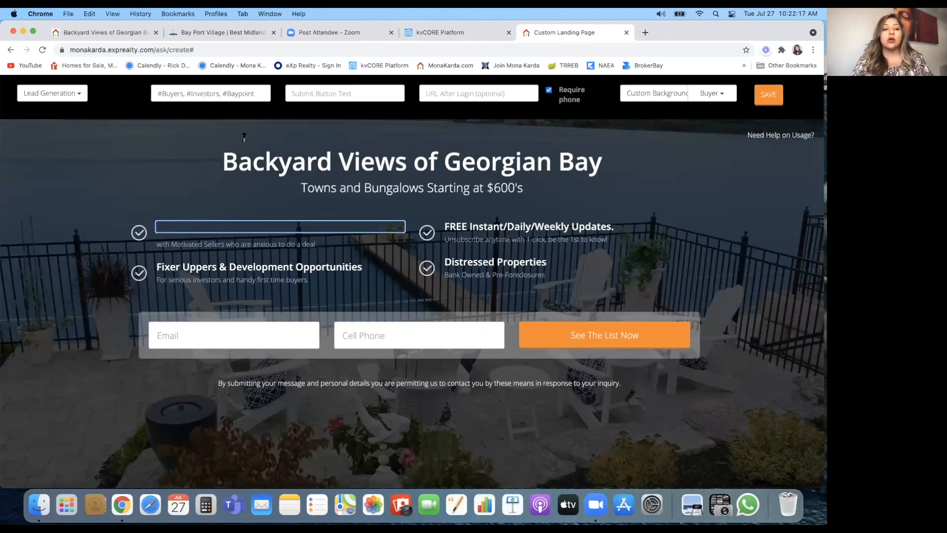
pyautogui.click(82, 33)
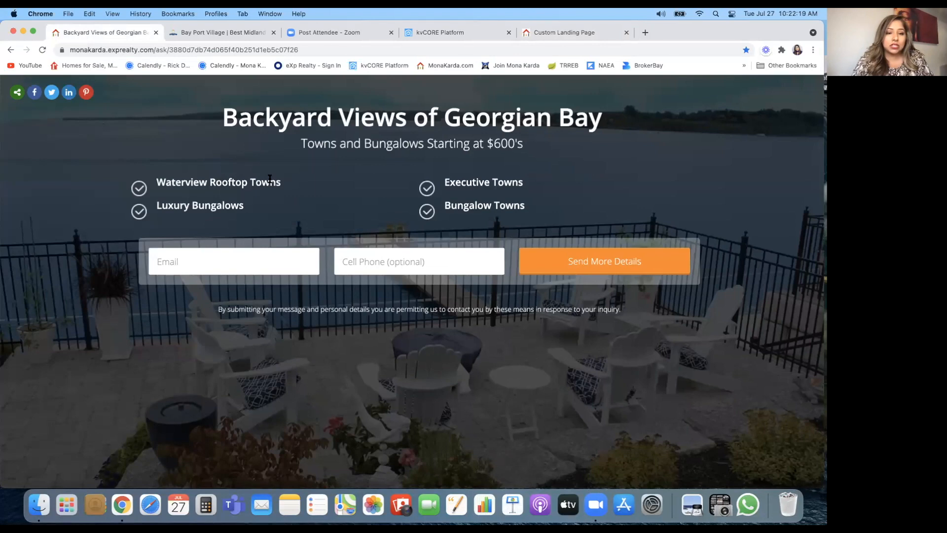
pyautogui.moveTo(282, 182); pyautogui.dragTo(157, 180)
pyautogui.press('super+c')
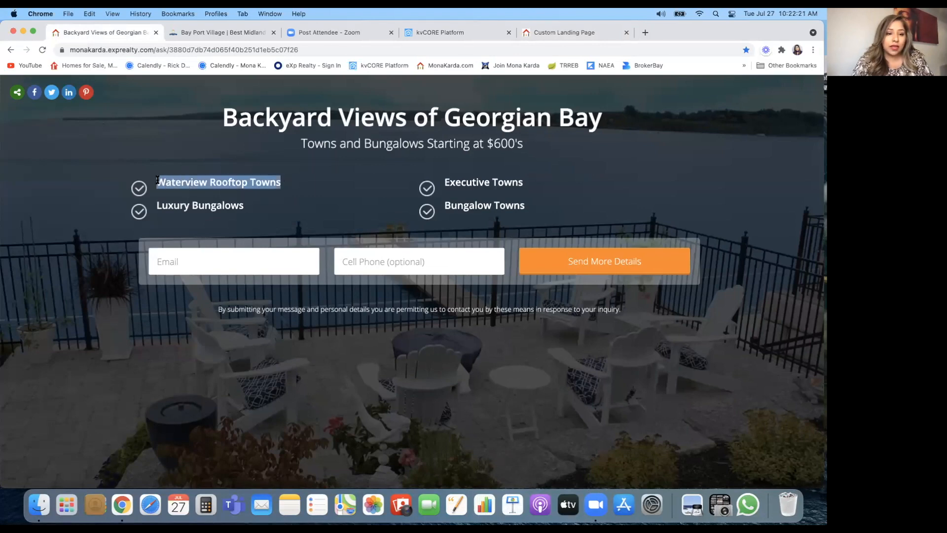
pyautogui.click(562, 32)
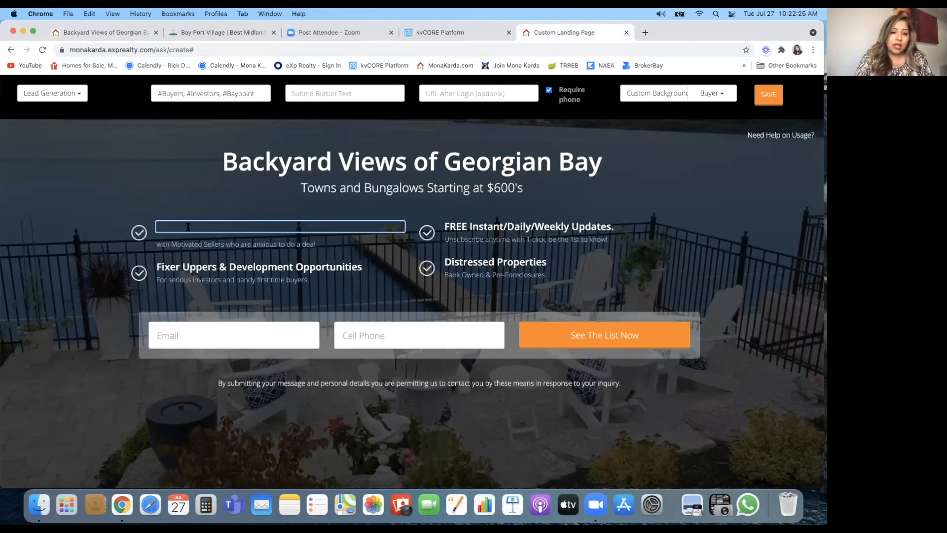
pyautogui.press('super+v')
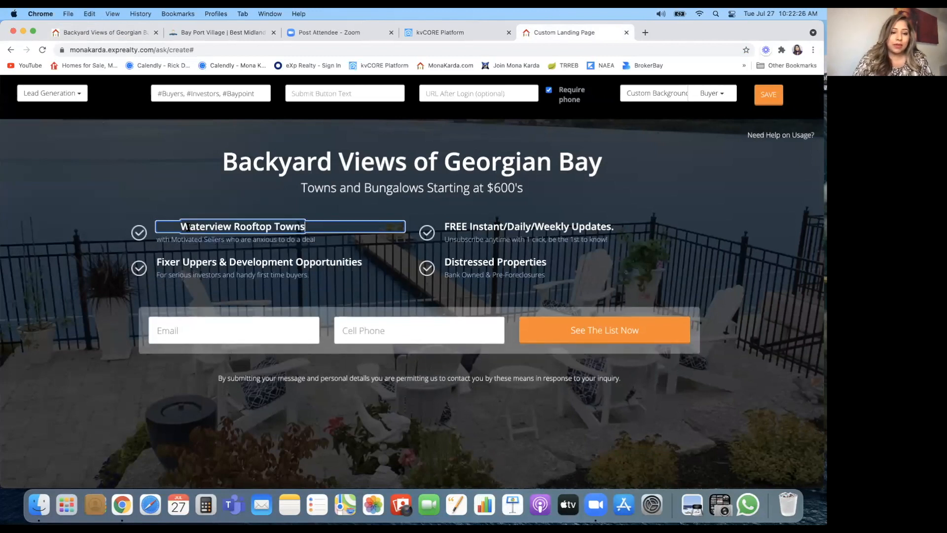
pyautogui.click(245, 239)
pyautogui.moveTo(326, 238); pyautogui.dragTo(154, 242)
pyautogui.press('BackSpace')
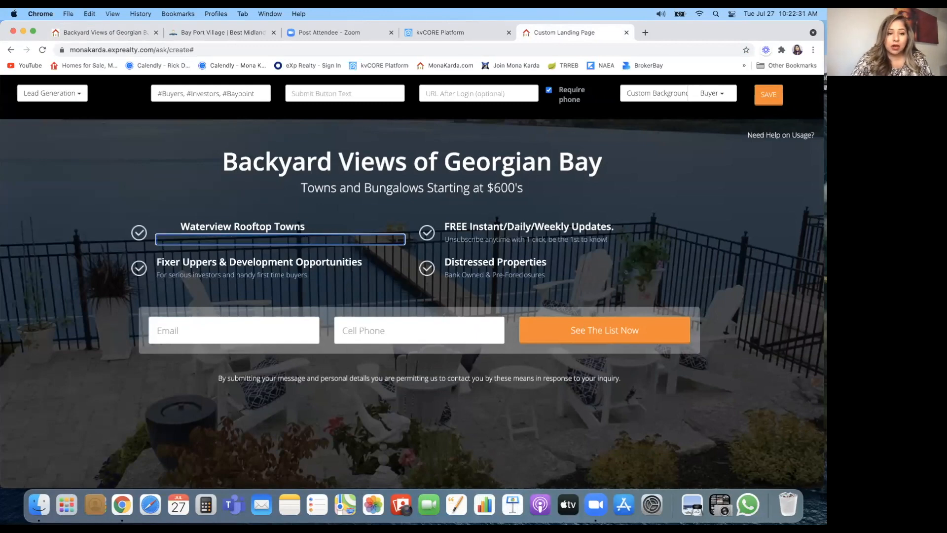
# Step: Retitle the Fixer Uppers item 'Luxury Bungalows' and delete its subtitle
pyautogui.click(218, 263)
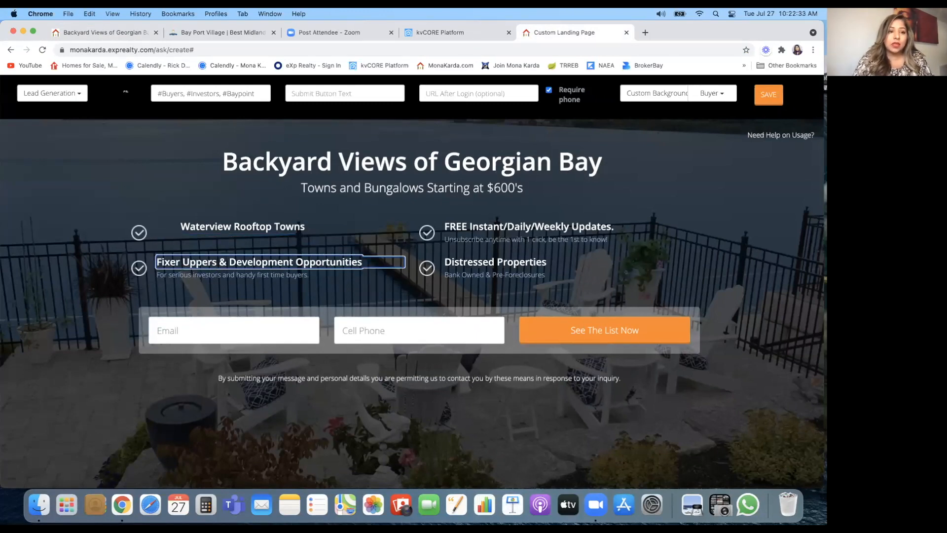
pyautogui.click(86, 32)
pyautogui.moveTo(246, 206); pyautogui.dragTo(156, 205)
pyautogui.press('super+c')
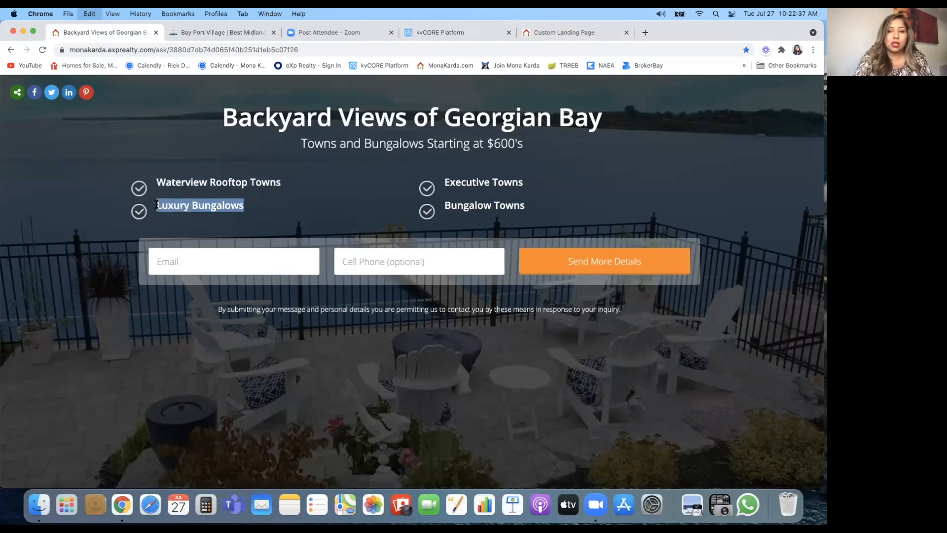
pyautogui.click(569, 34)
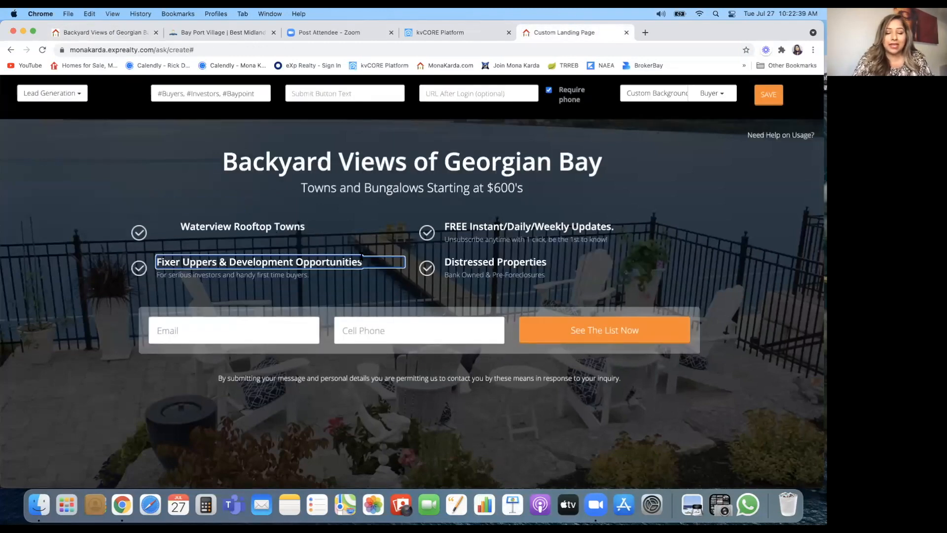
pyautogui.moveTo(363, 262); pyautogui.dragTo(193, 263)
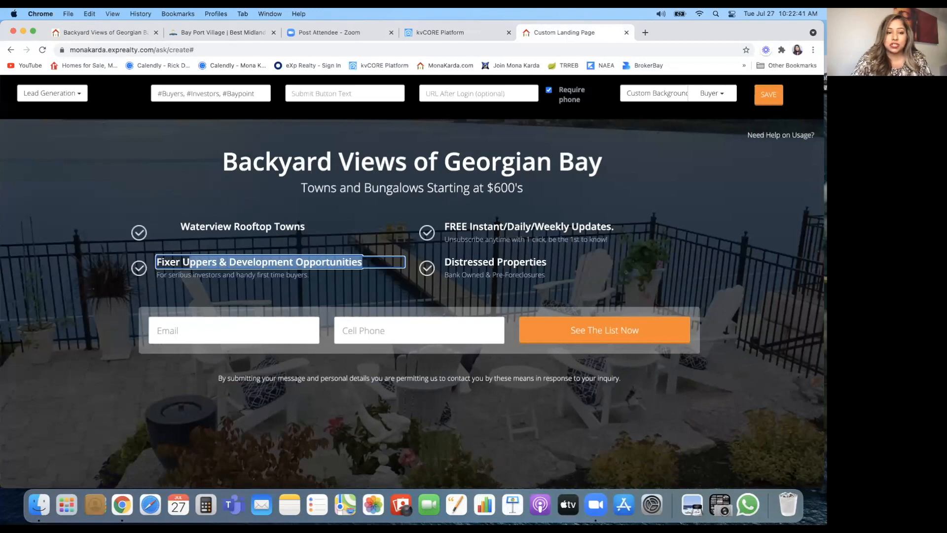
pyautogui.press('BackSpace')
pyautogui.press('BackSpace')
pyautogui.press('BackSpace')
pyautogui.press('BackSpace')
pyautogui.press('BackSpace')
pyautogui.press('BackSpace')
pyautogui.press('BackSpace')
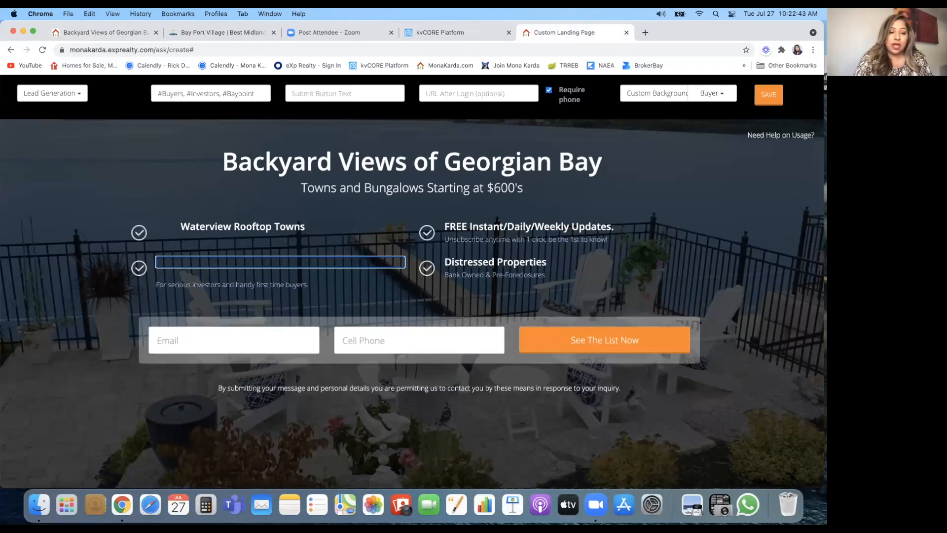
pyautogui.press('super+v')
pyautogui.click(308, 284)
pyautogui.moveTo(309, 275); pyautogui.dragTo(156, 280)
pyautogui.press('BackSpace')
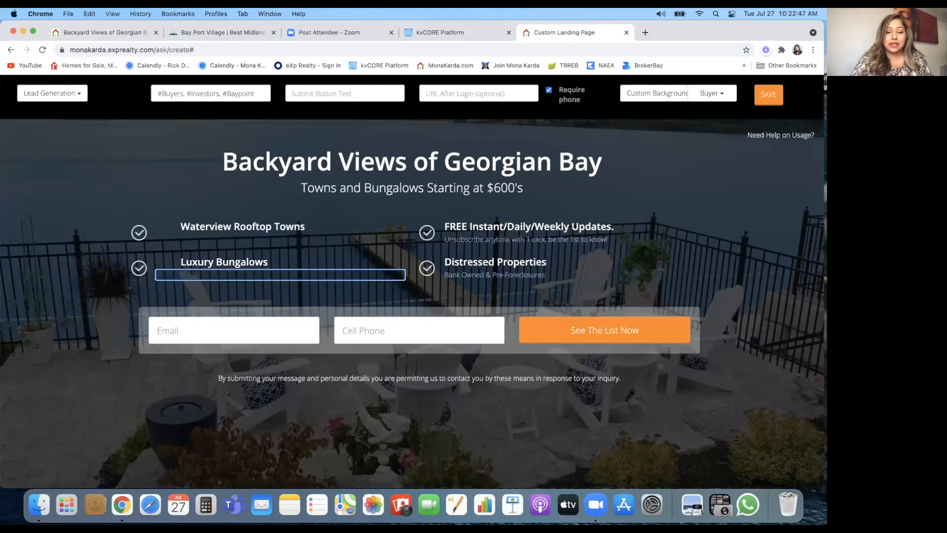
# Step: Clear the Distressed Properties headline to remove that feature item
pyautogui.click(531, 261)
pyautogui.moveTo(553, 261); pyautogui.dragTo(446, 261)
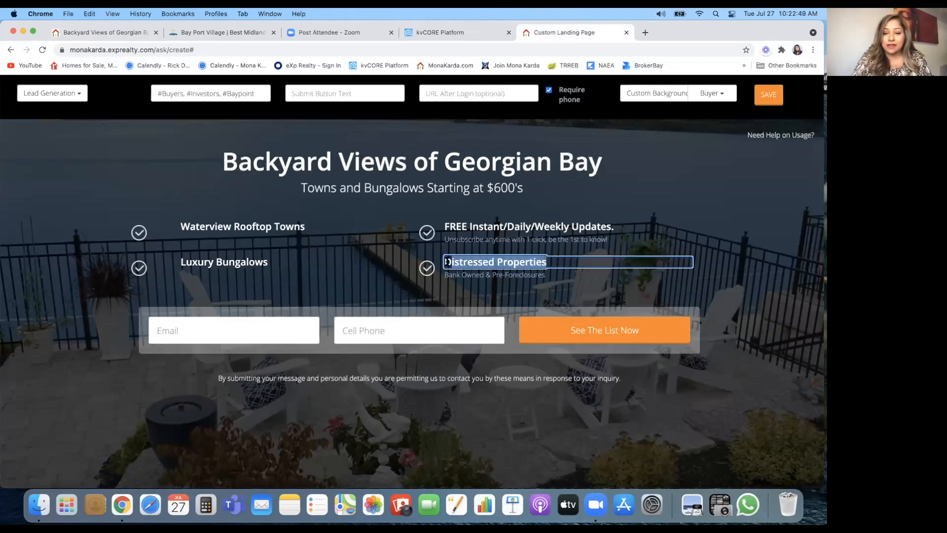
pyautogui.press('BackSpace')
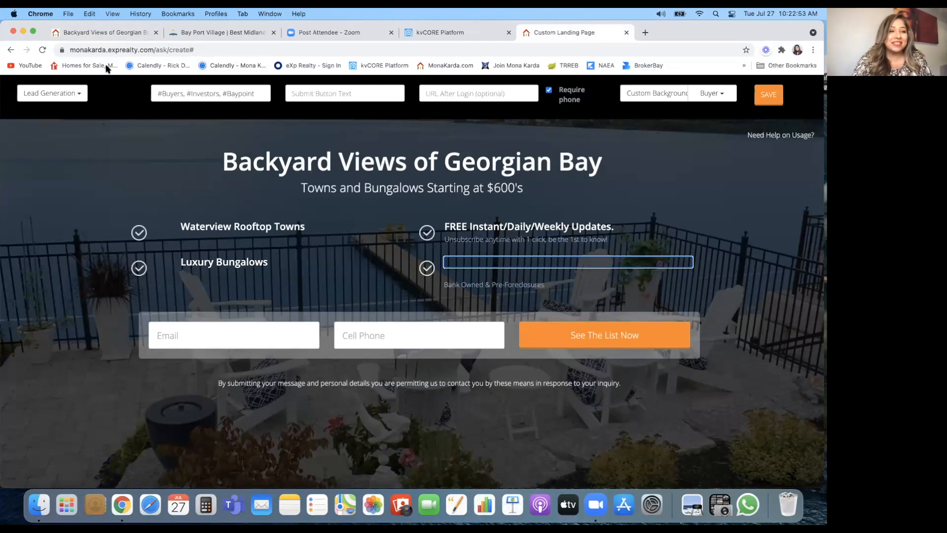
pyautogui.click(102, 33)
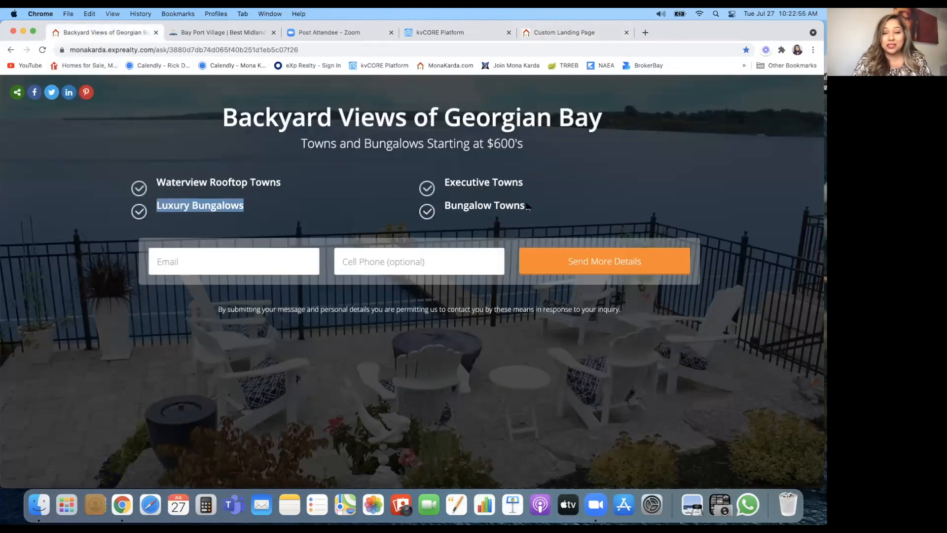
pyautogui.moveTo(526, 207); pyautogui.dragTo(446, 206)
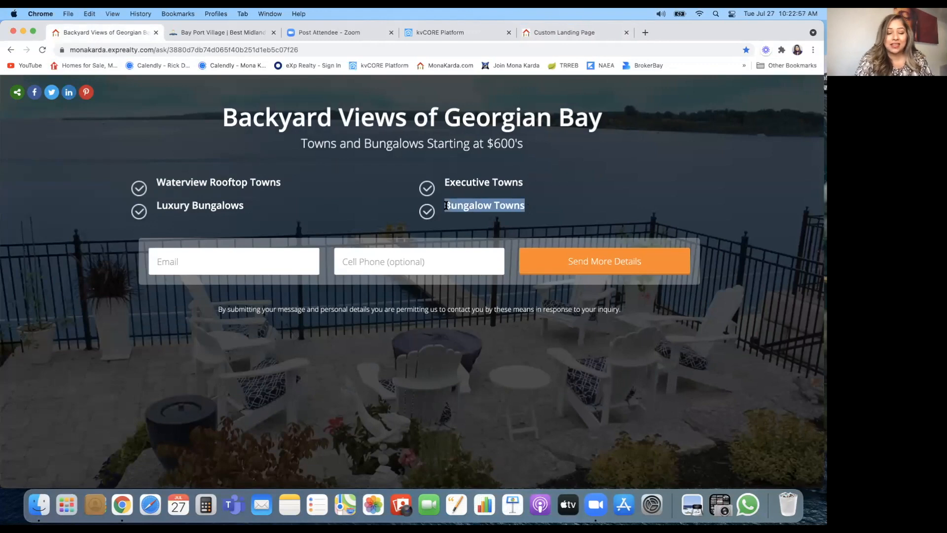
pyautogui.click(576, 32)
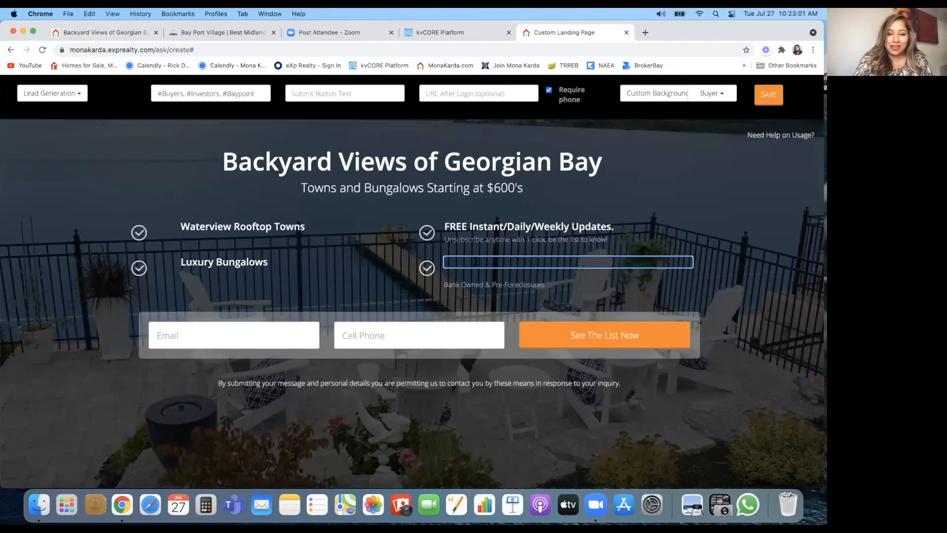
pyautogui.press('Return')
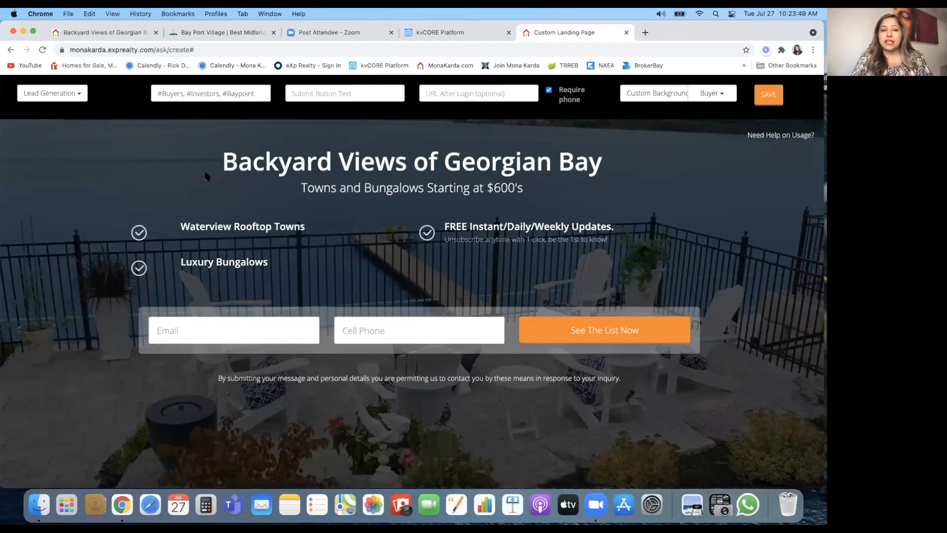
# Step: Replace the 'FREE Instant/Daily/Weekly Updates.' headline with 'Executive Towns' and delete its Unsubscribe subtitle
pyautogui.click(119, 33)
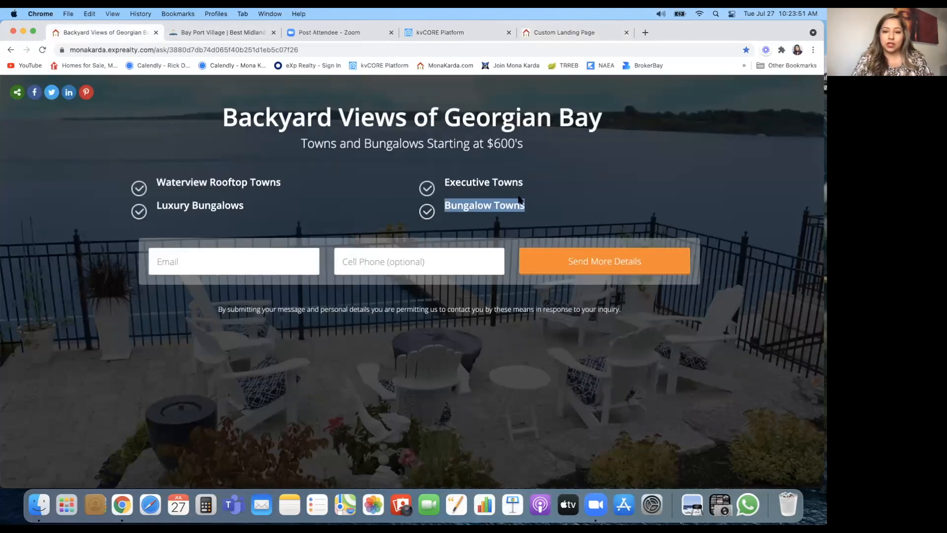
pyautogui.moveTo(525, 183); pyautogui.dragTo(454, 182)
pyautogui.press('super+c')
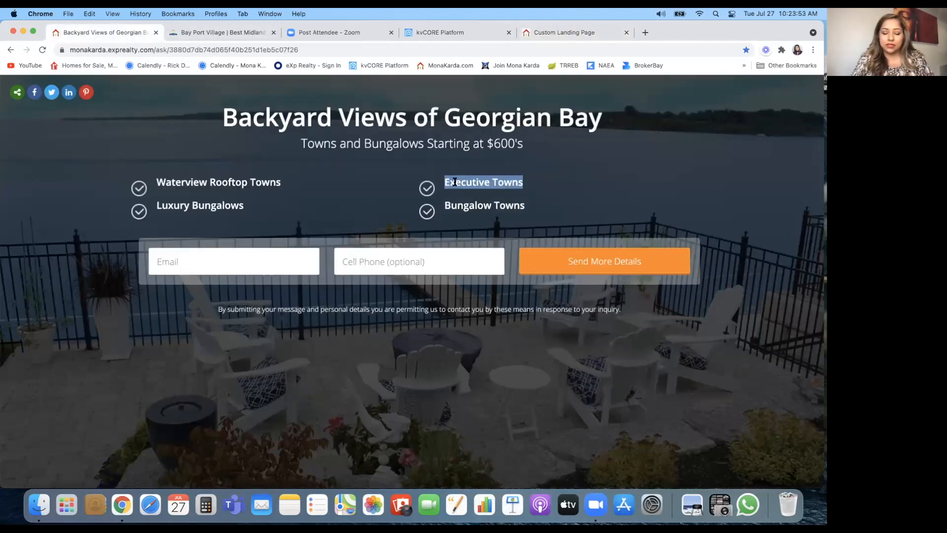
pyautogui.click(565, 32)
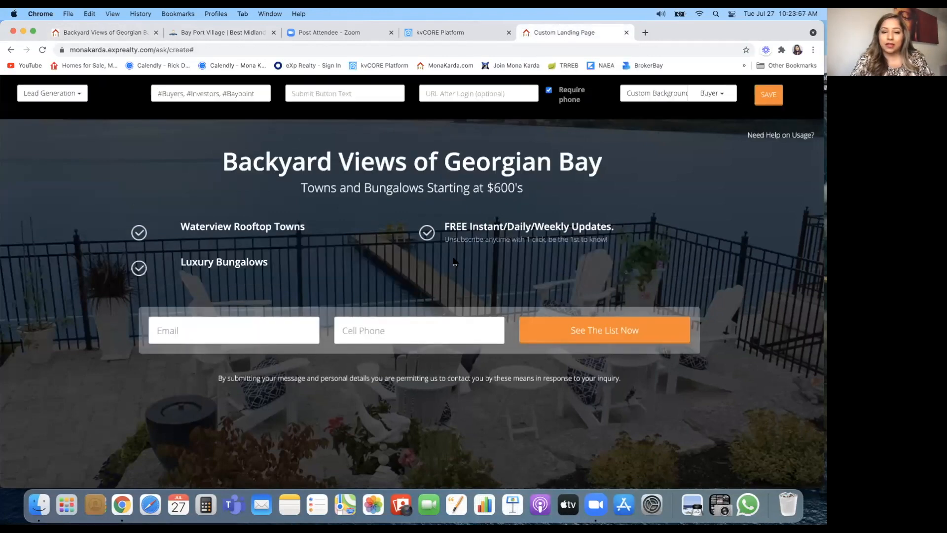
pyautogui.click(471, 230)
pyautogui.moveTo(617, 227); pyautogui.dragTo(446, 225)
pyautogui.press('super+v')
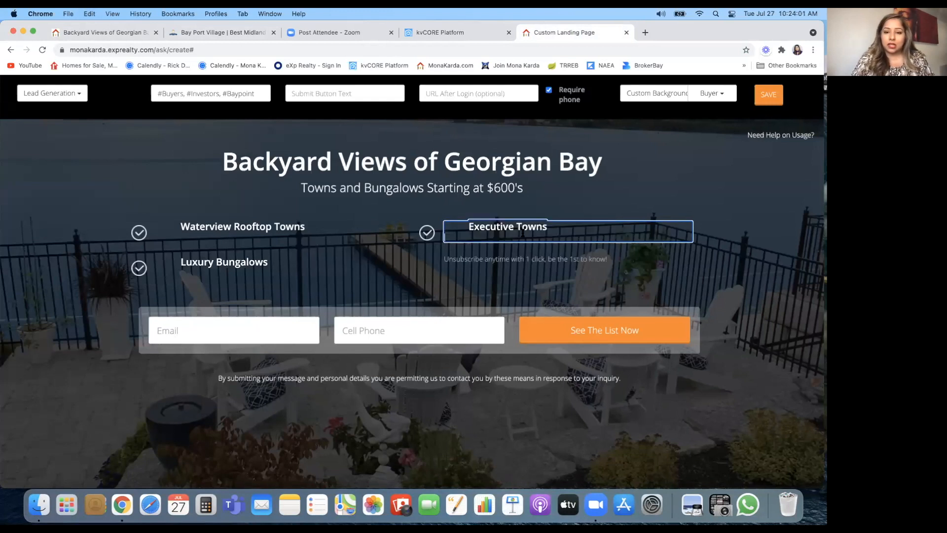
pyautogui.click(498, 259)
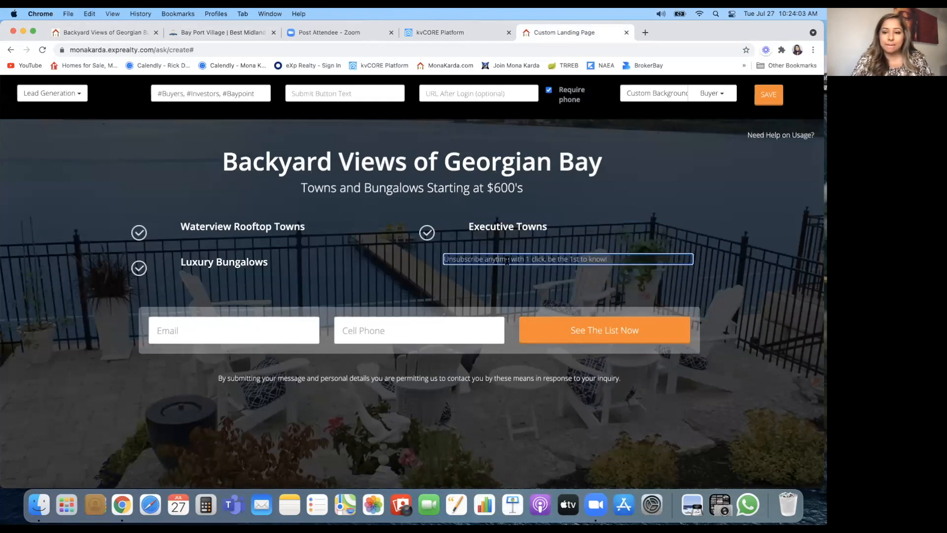
pyautogui.moveTo(609, 260); pyautogui.dragTo(440, 260)
pyautogui.press('BackSpace')
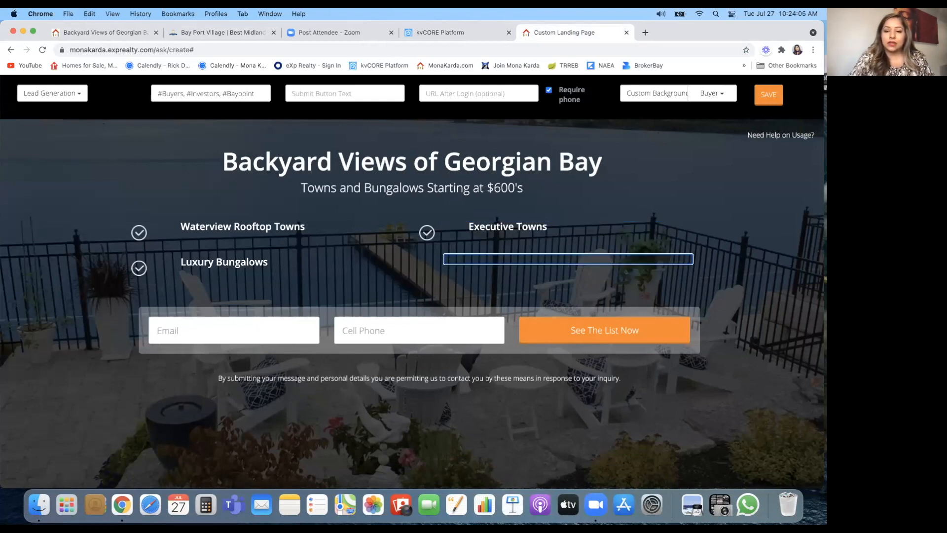
pyautogui.click(595, 208)
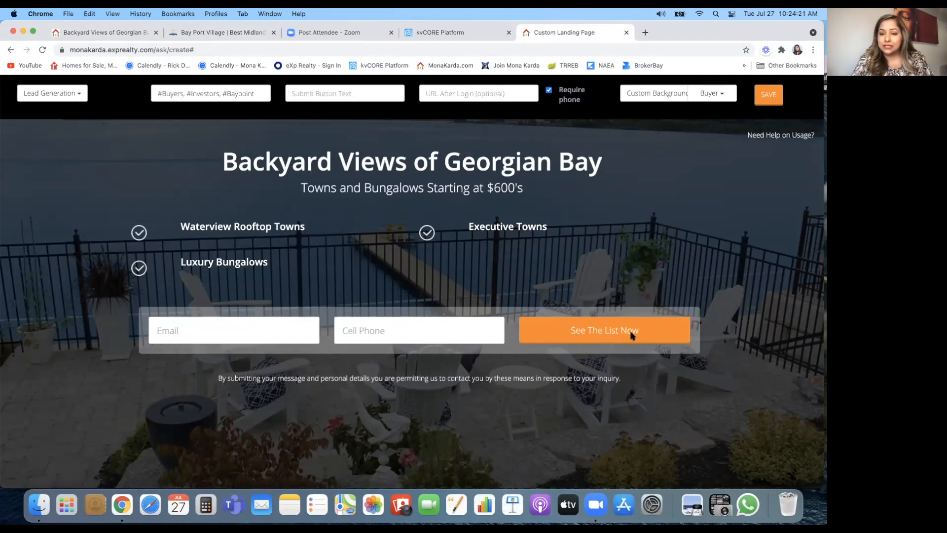
# Step: Enter 'Send More Details' in the Submit Button Text field, matching the live page
pyautogui.click(301, 93)
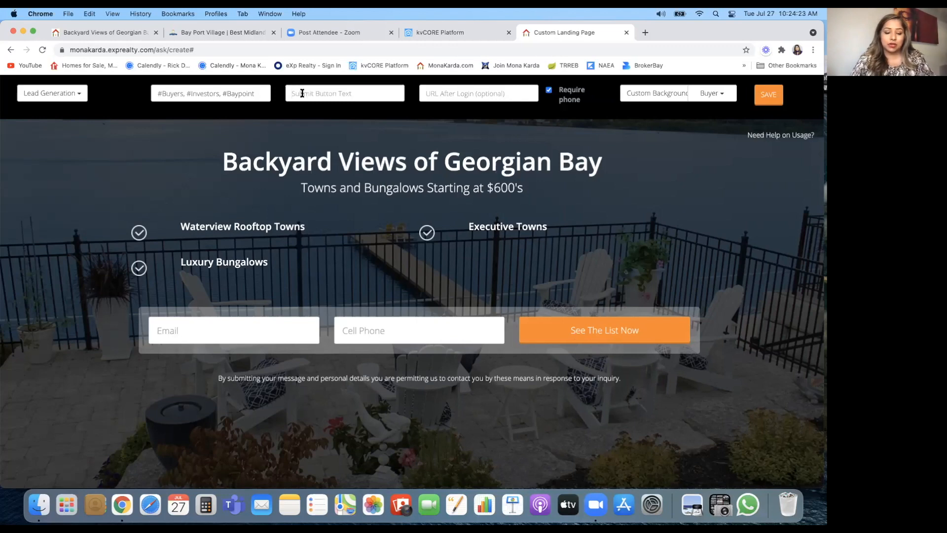
pyautogui.click(85, 33)
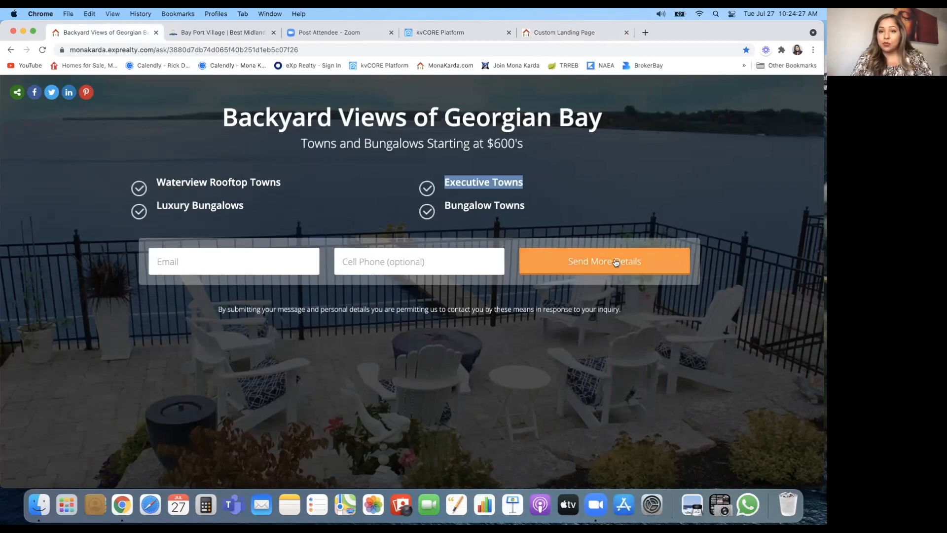
pyautogui.click(561, 33)
pyautogui.click(322, 94)
pyautogui.write('S')
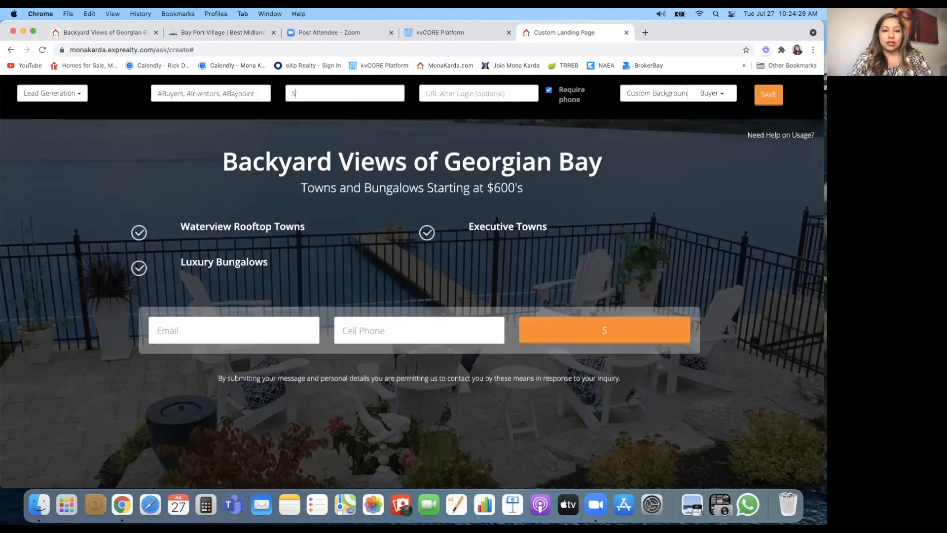
pyautogui.write('end More Details')
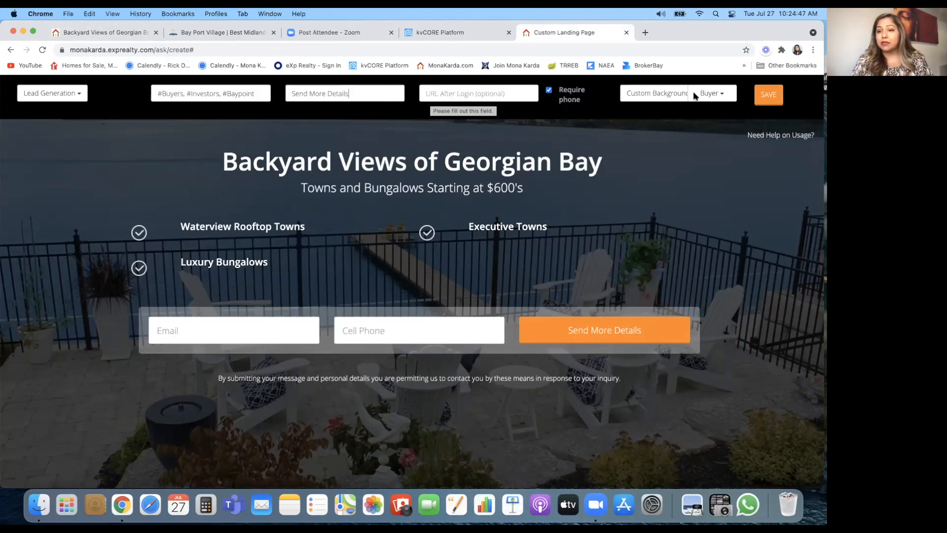
# Step: Save the Georgian Bay landing page and confirm publishing it to open the live page
pyautogui.click(768, 98)
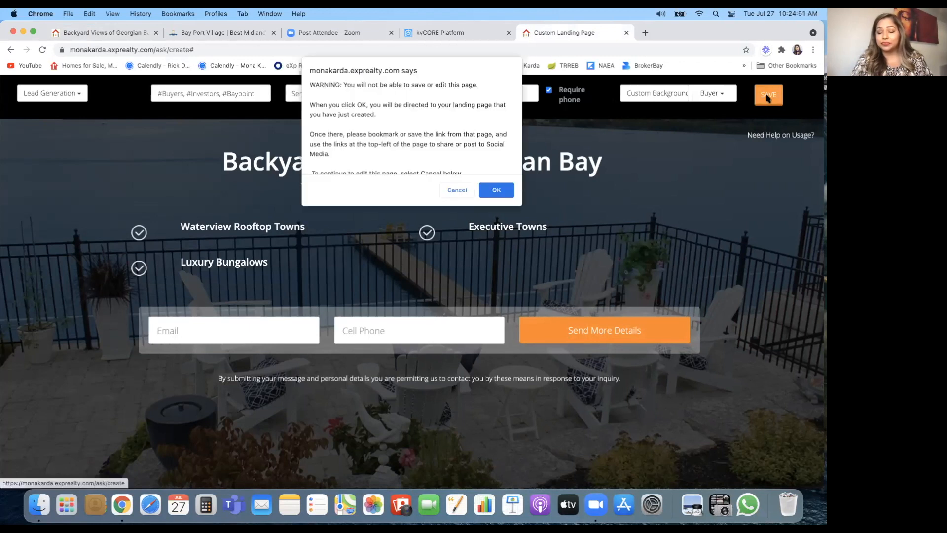
pyautogui.scroll(-2, 382, 134)
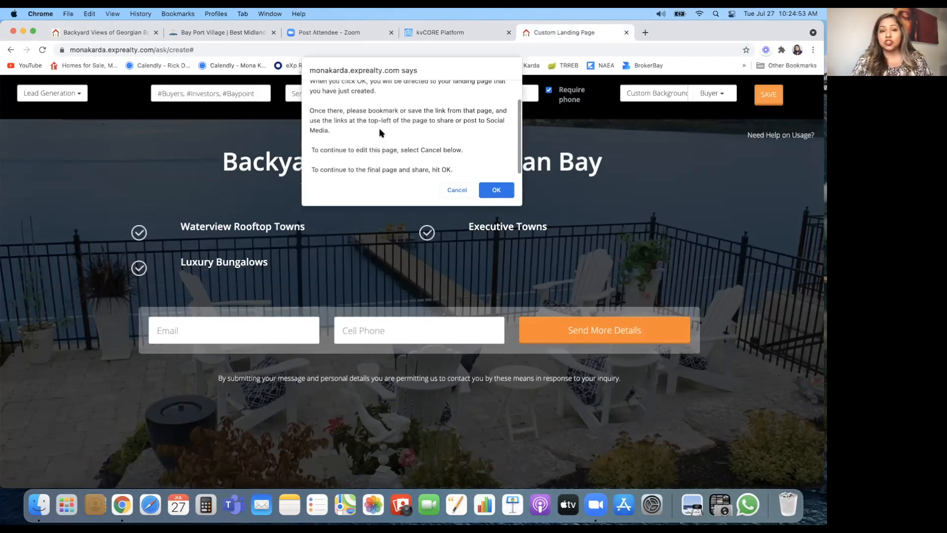
pyautogui.click(497, 190)
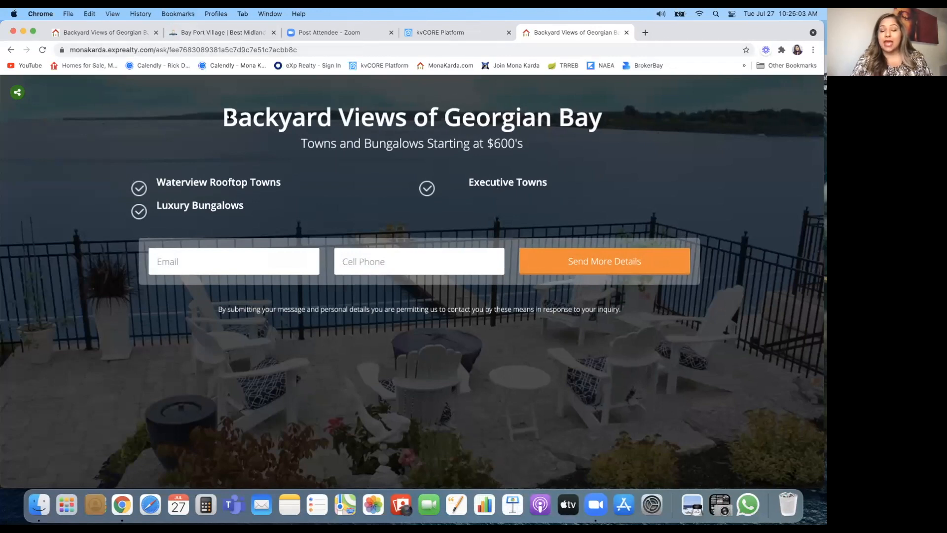
# Step: Bookmark the Backyard Views page in the Custom Landing Page folder and expand its share icons
pyautogui.click(177, 14)
pyautogui.click(193, 43)
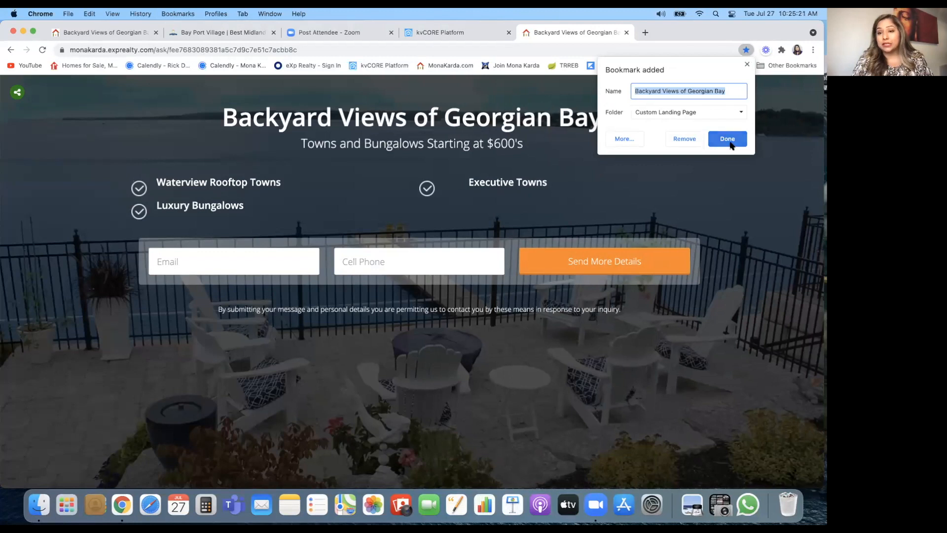
pyautogui.click(606, 183)
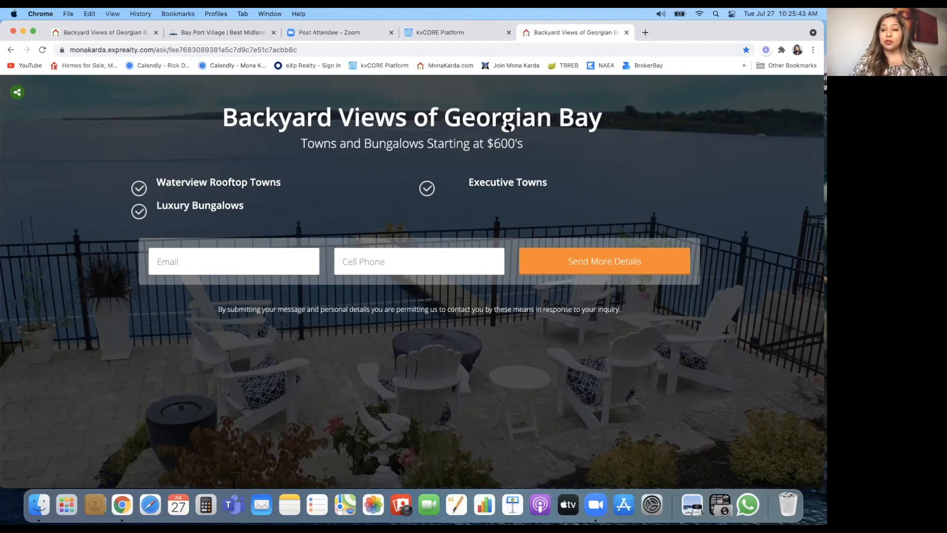
pyautogui.click(17, 91)
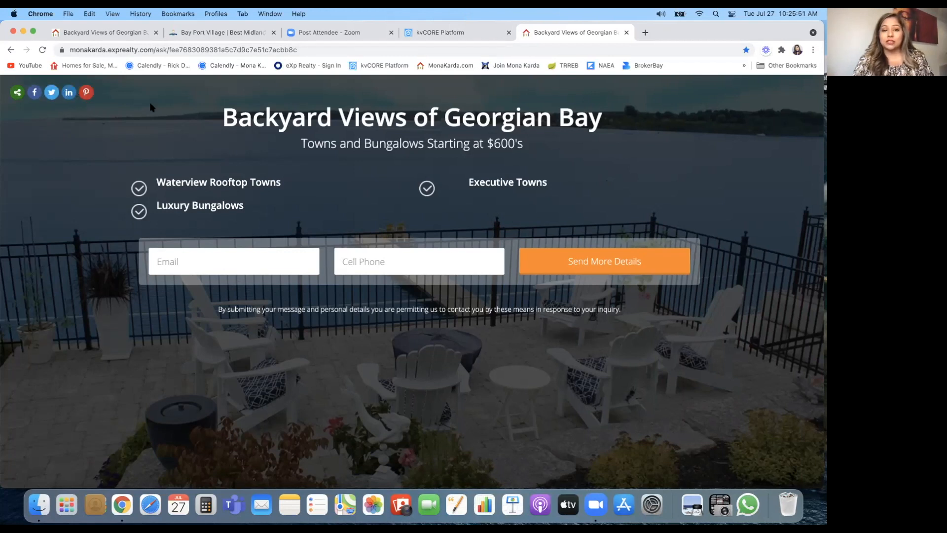
# Step: In the first Backyard Views tab, open the Facebook share window for the landing page
pyautogui.click(97, 33)
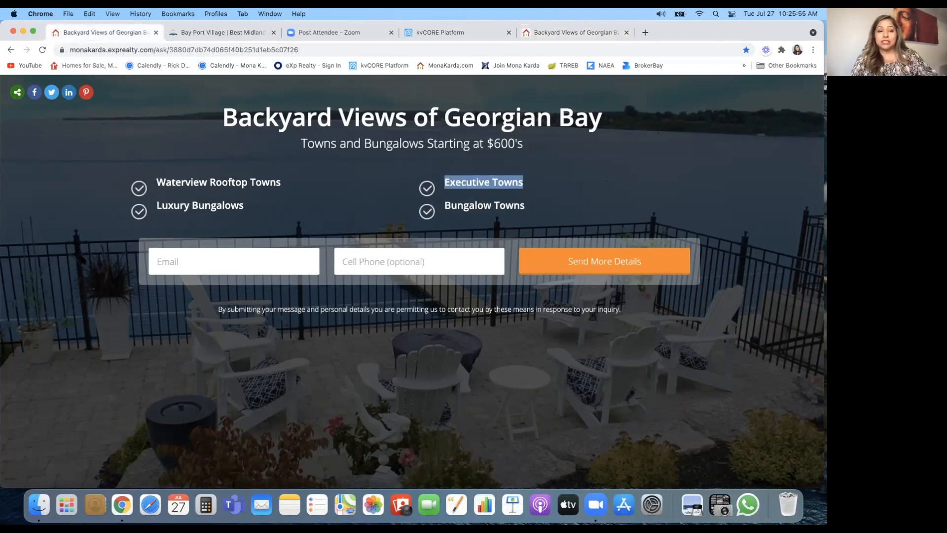
pyautogui.click(81, 258)
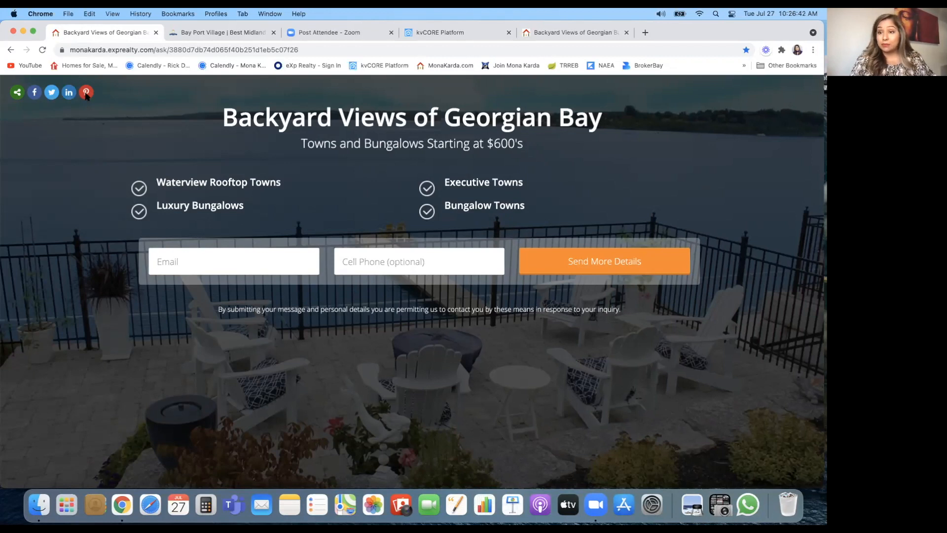
pyautogui.click(34, 93)
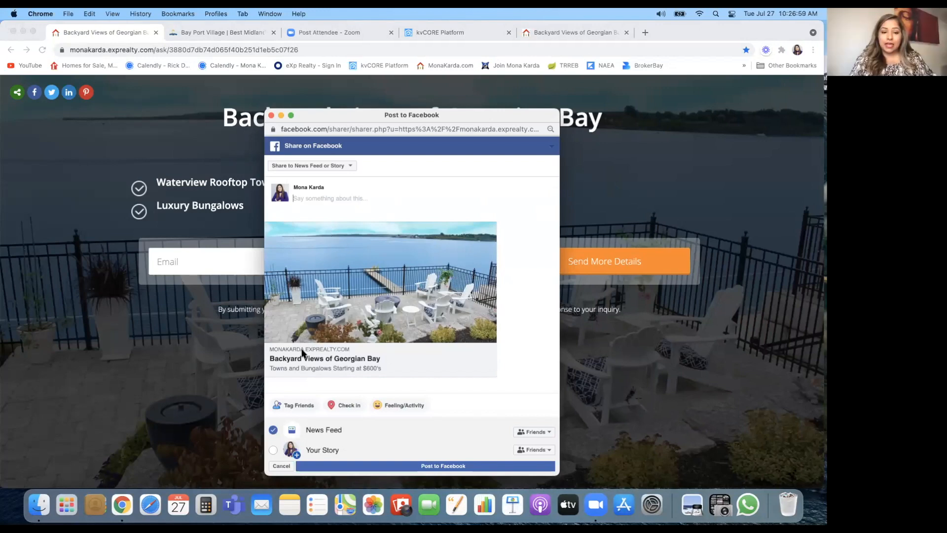
# Step: Expand the 'Share to News Feed or Story' destination dropdown in the Post to Facebook window
pyautogui.scroll(5, 283, 369)
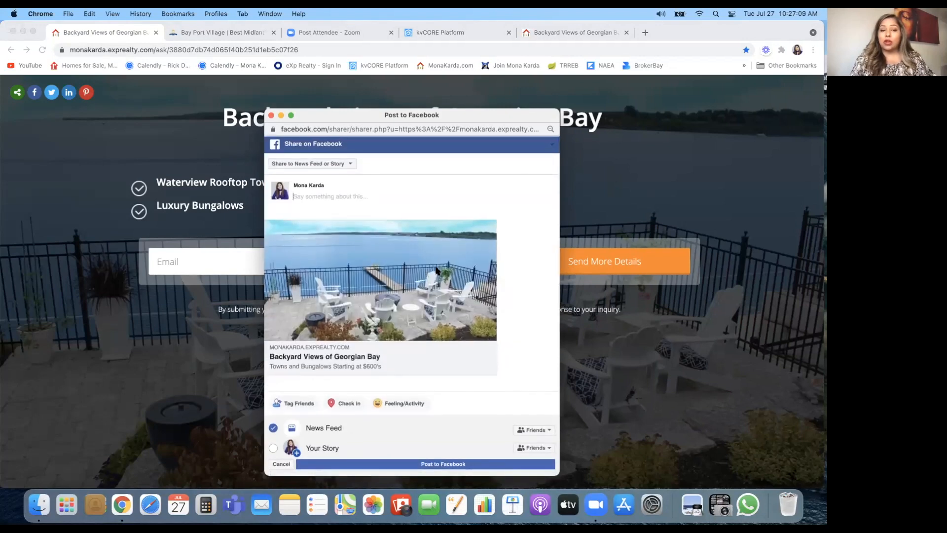
pyautogui.click(350, 167)
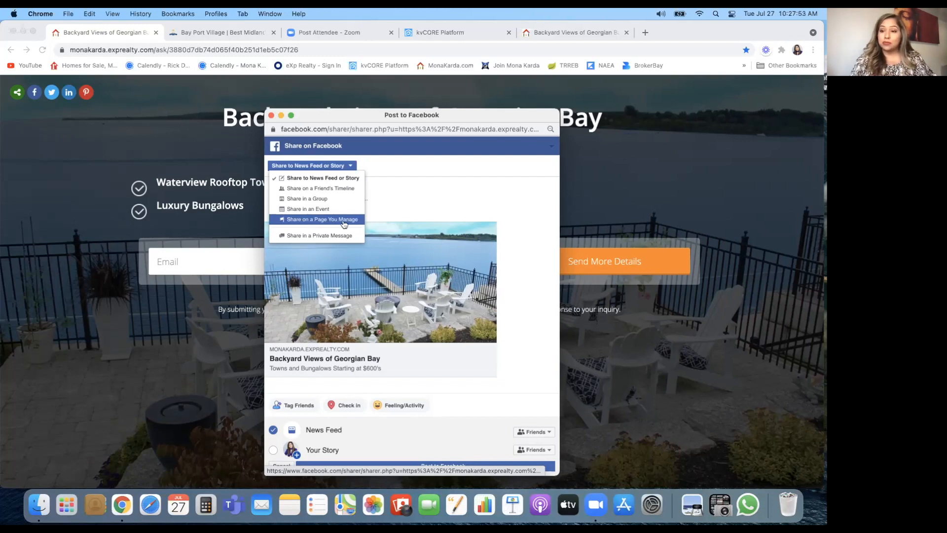
# Step: Share to a managed Page, captioned 'Beautiful Backyard Views from your Rooftop of Georgian Bay'
pyautogui.click(343, 222)
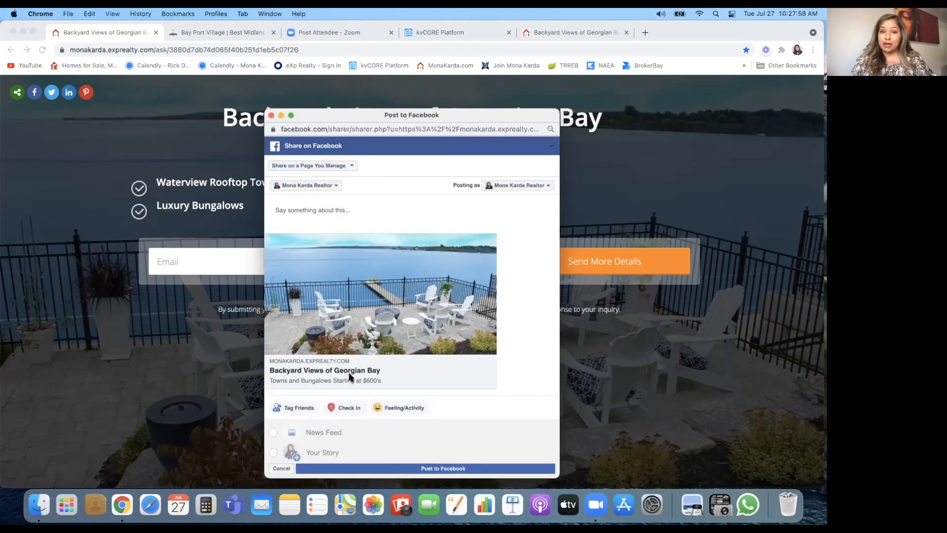
pyautogui.click(295, 211)
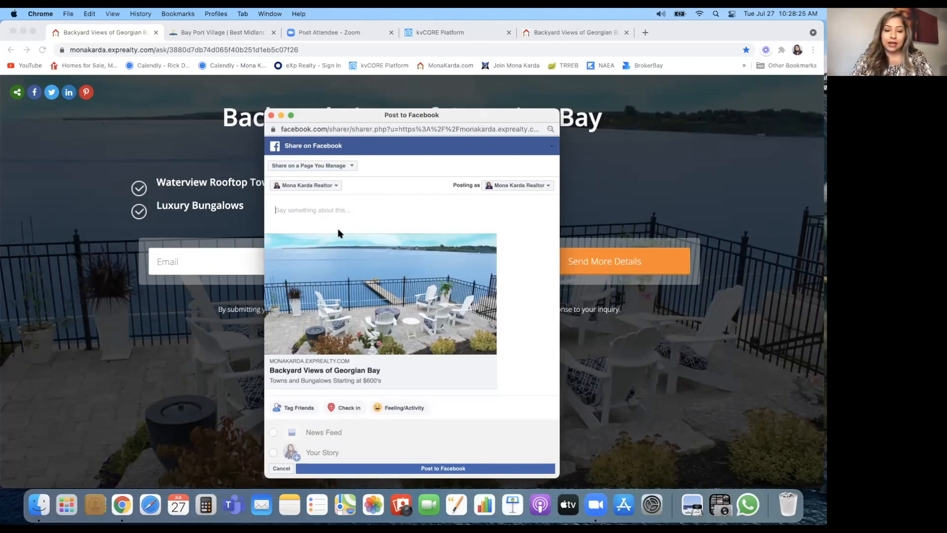
pyautogui.write('Beautifu')
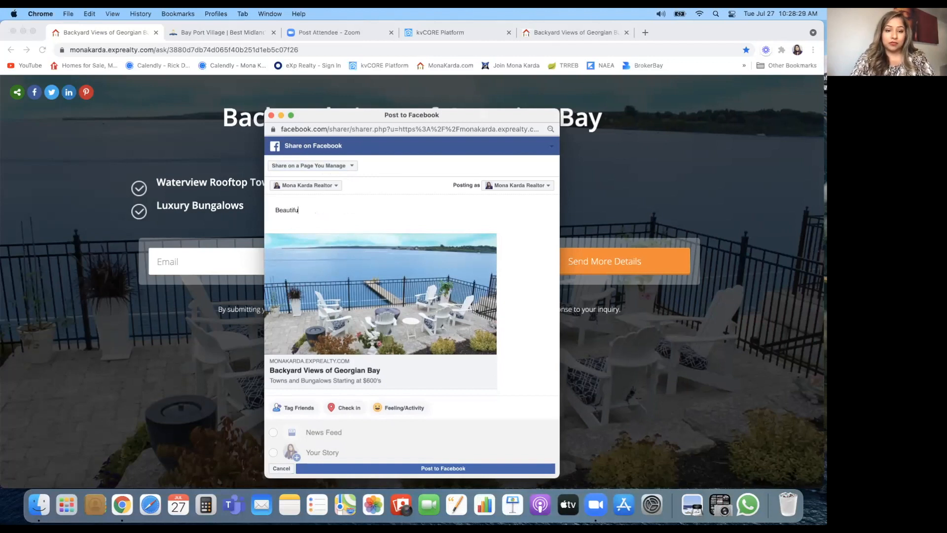
pyautogui.write('back')
pyautogui.press('BackSpace')
pyautogui.press('BackSpace')
pyautogui.press('BackSpace')
pyautogui.press('BackSpace')
pyautogui.write('Backyard')
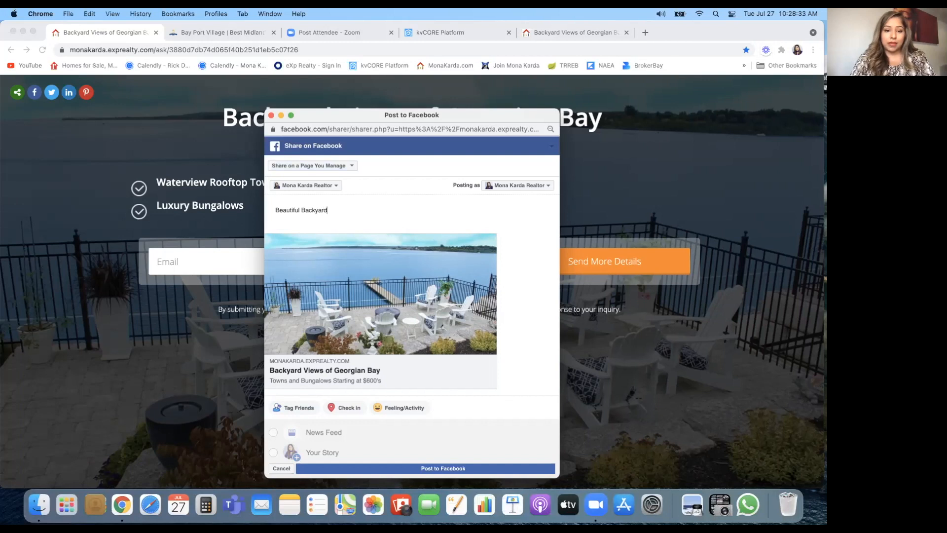
pyautogui.write(' Views')
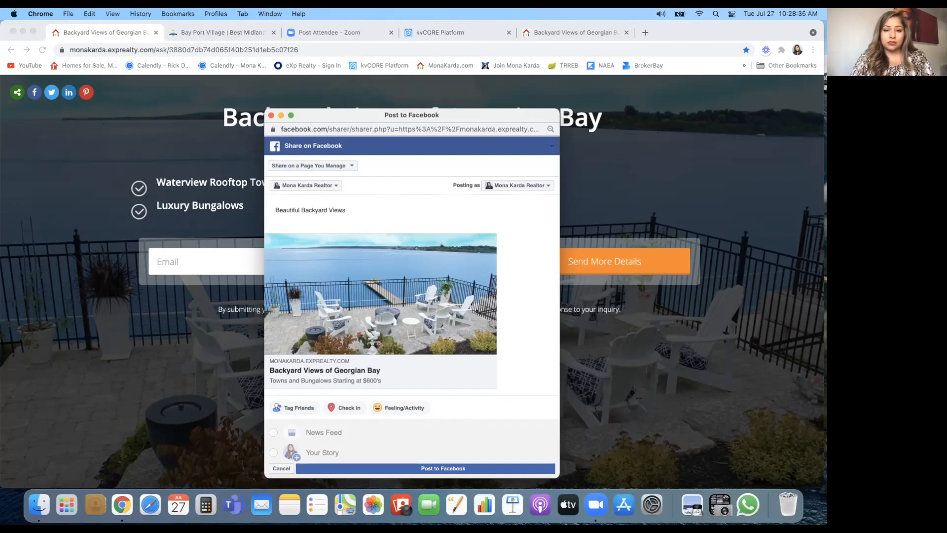
pyautogui.write(' from your ')
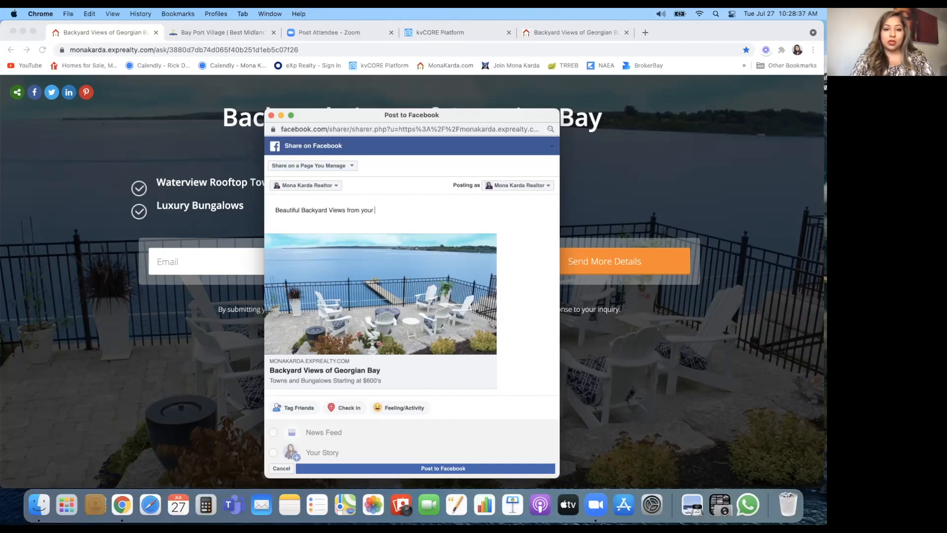
pyautogui.write('Rooftop')
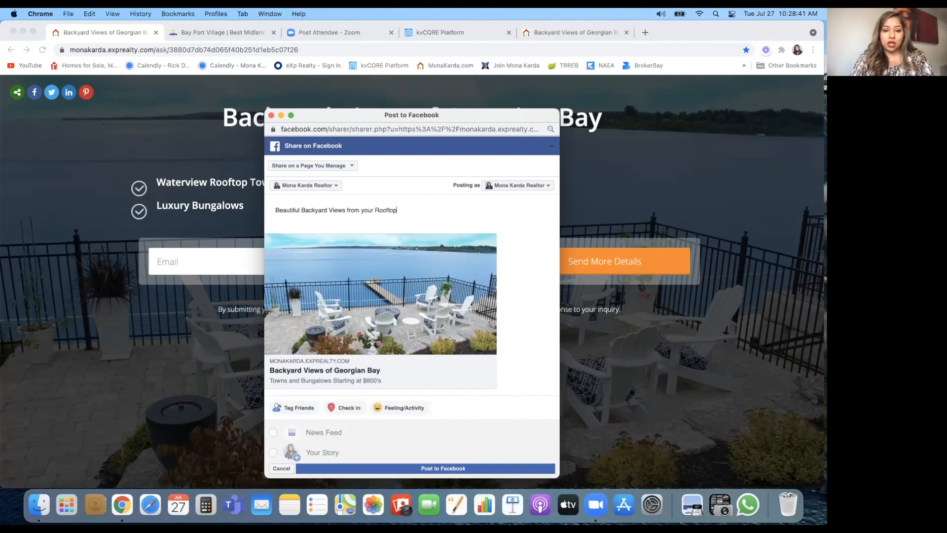
pyautogui.write(' of Georgi')
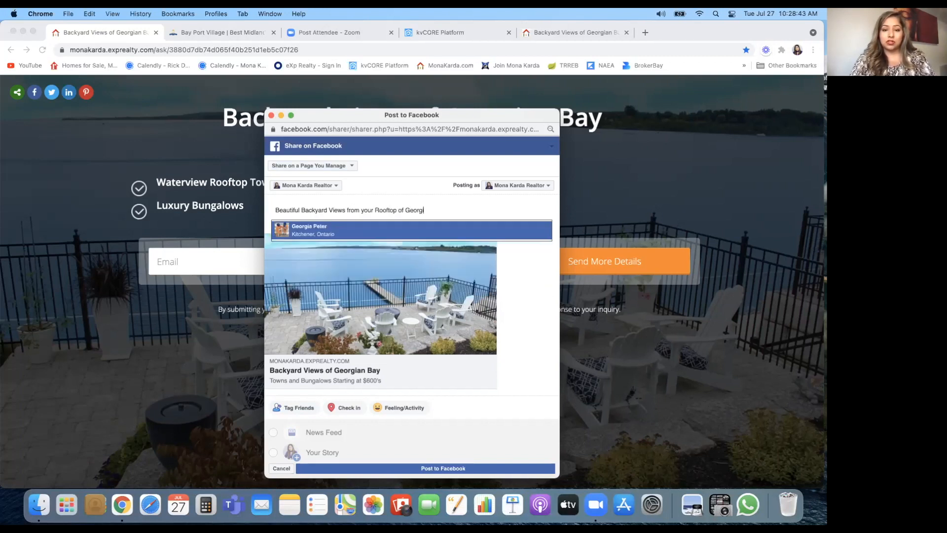
pyautogui.press('BackSpace')
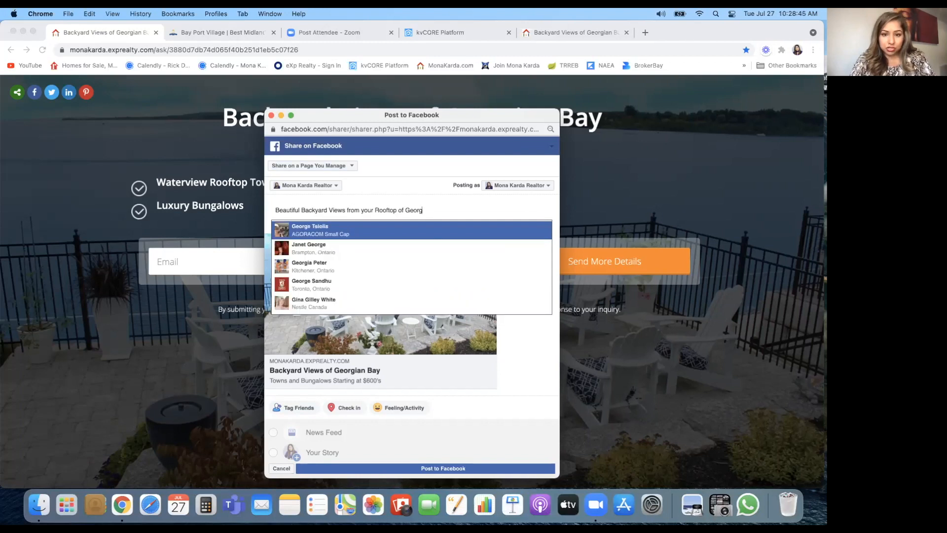
pyautogui.write('ian Bay.')
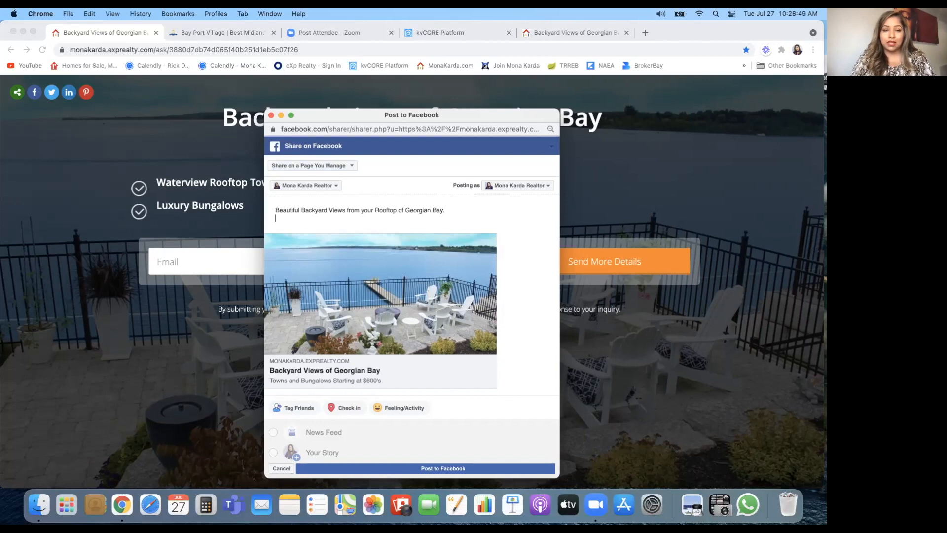
# Step: Add a second caption line: 'Limited homes available, Get information NOW'
pyautogui.press('Return')
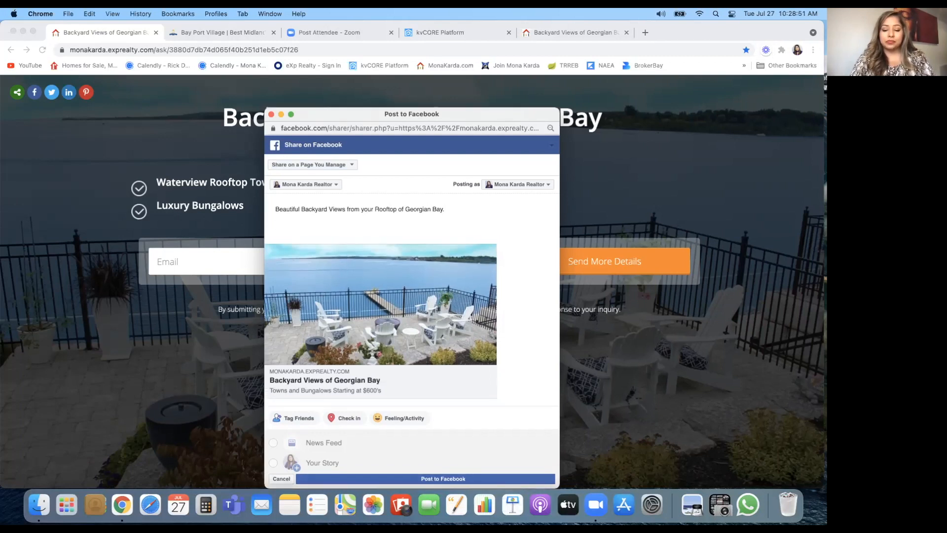
pyautogui.write('Limited')
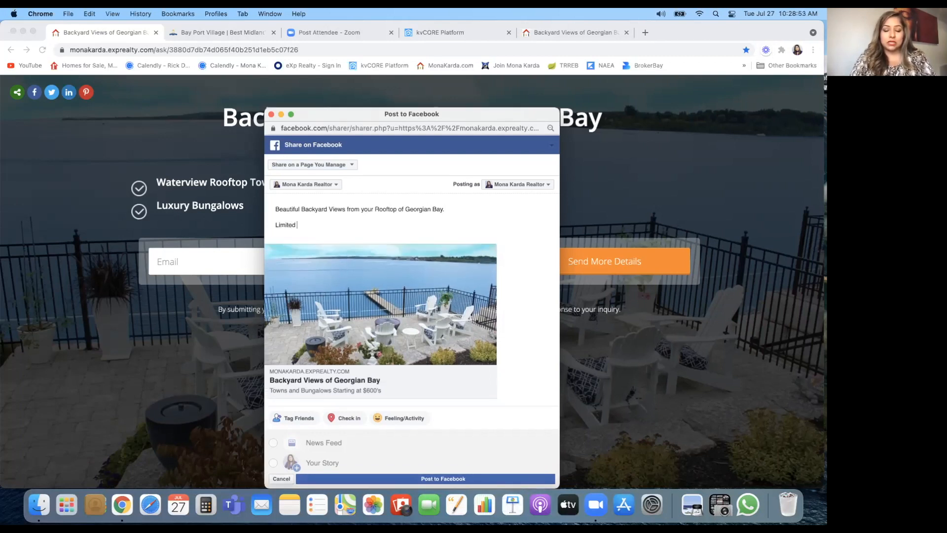
pyautogui.write(' hom')
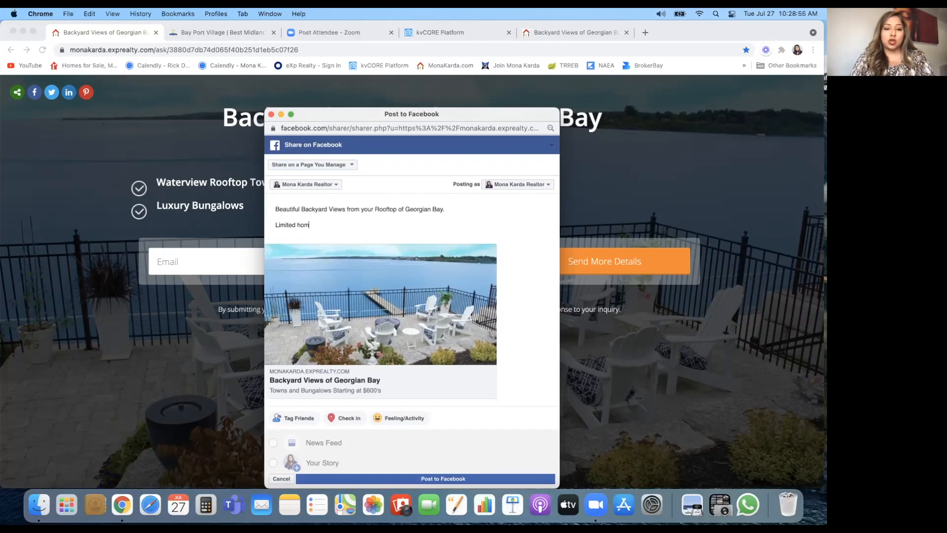
pyautogui.write('es availab')
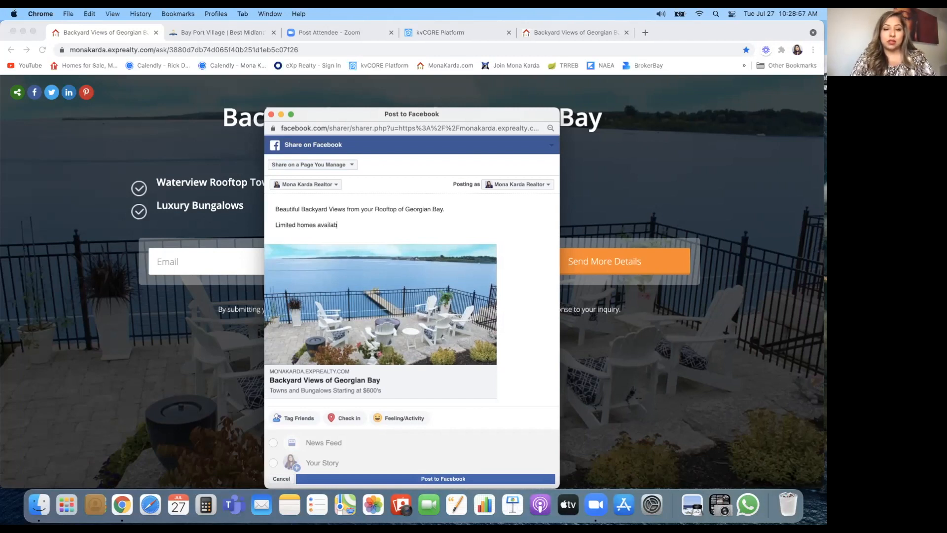
pyautogui.write('le, ACT NOW')
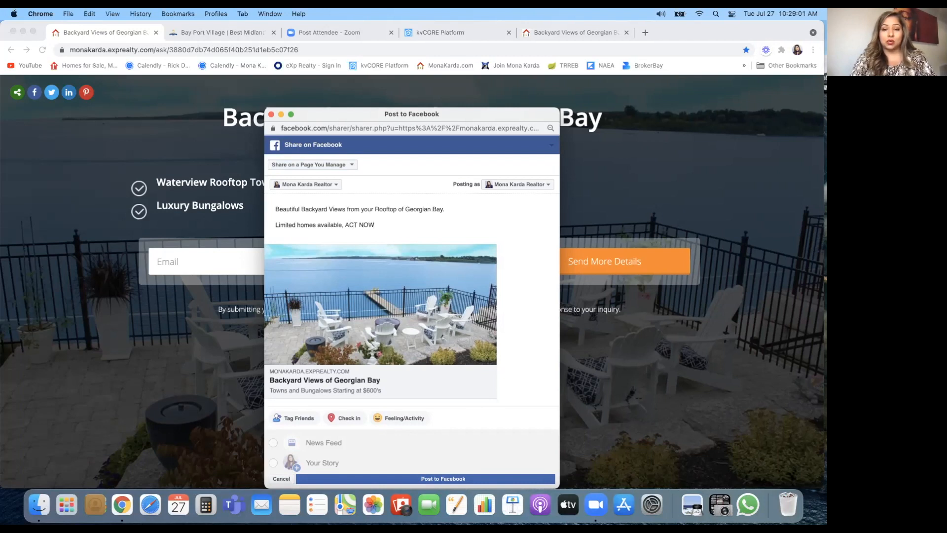
pyautogui.write(',')
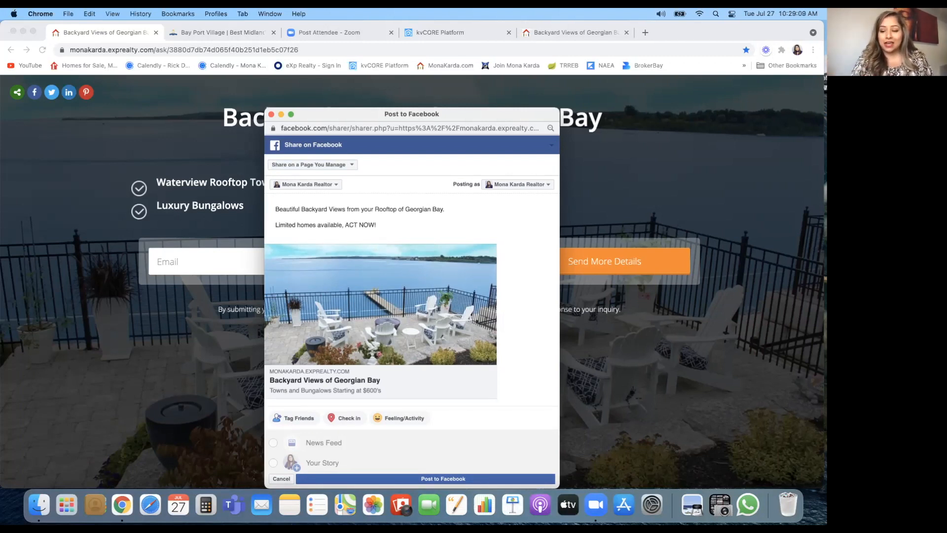
pyautogui.press('BackSpace')
pyautogui.press('BackSpace')
pyautogui.press('BackSpace')
pyautogui.press('BackSpace')
pyautogui.press('BackSpace')
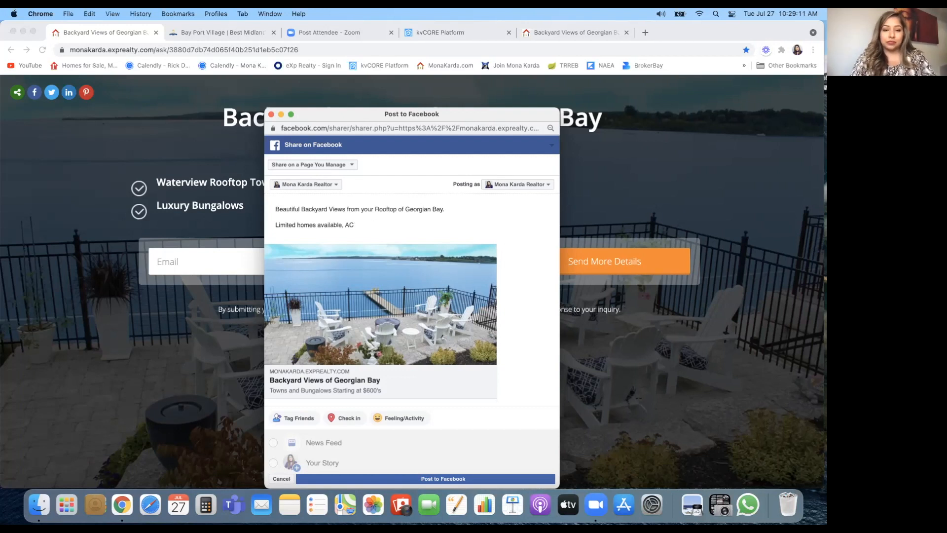
pyautogui.write('Get')
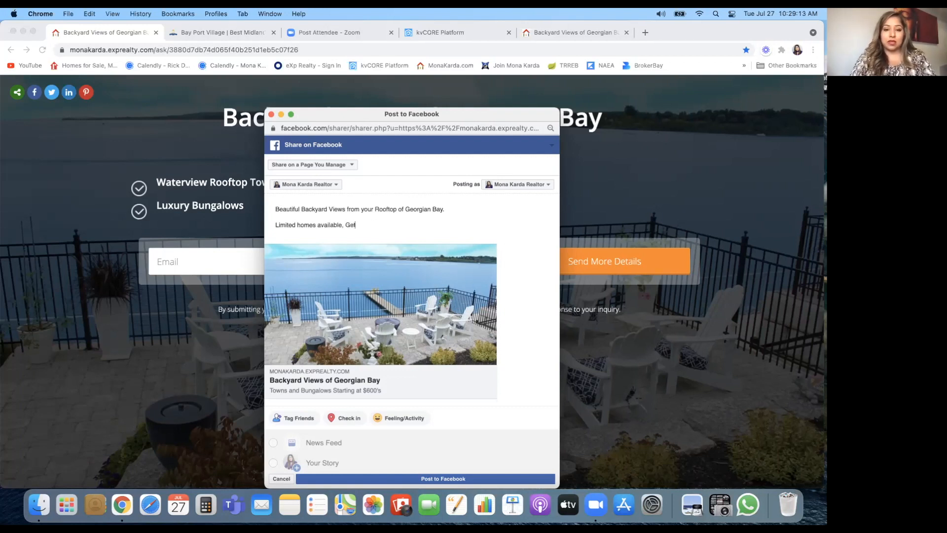
pyautogui.write(' information NOW!')
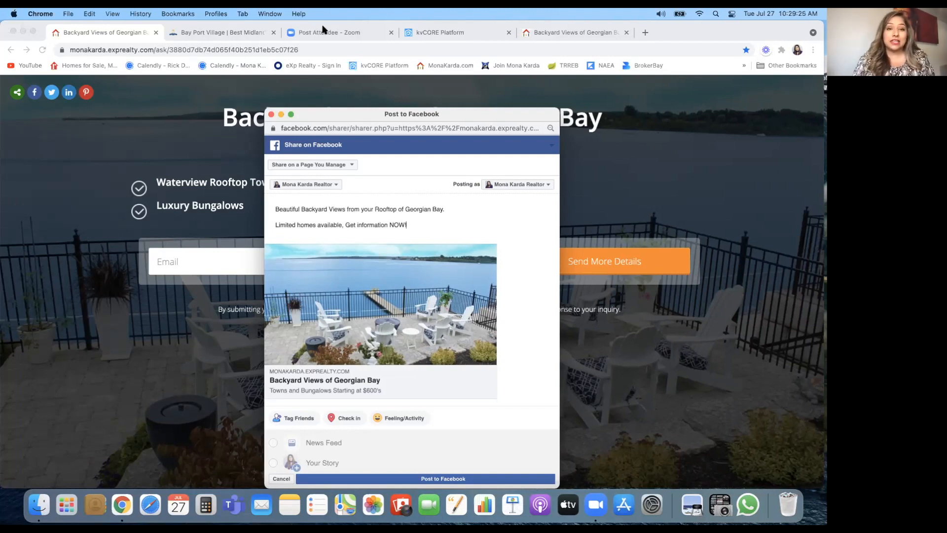
# Step: Reload the Bay Port Village website and close its promotional popup
pyautogui.click(224, 33)
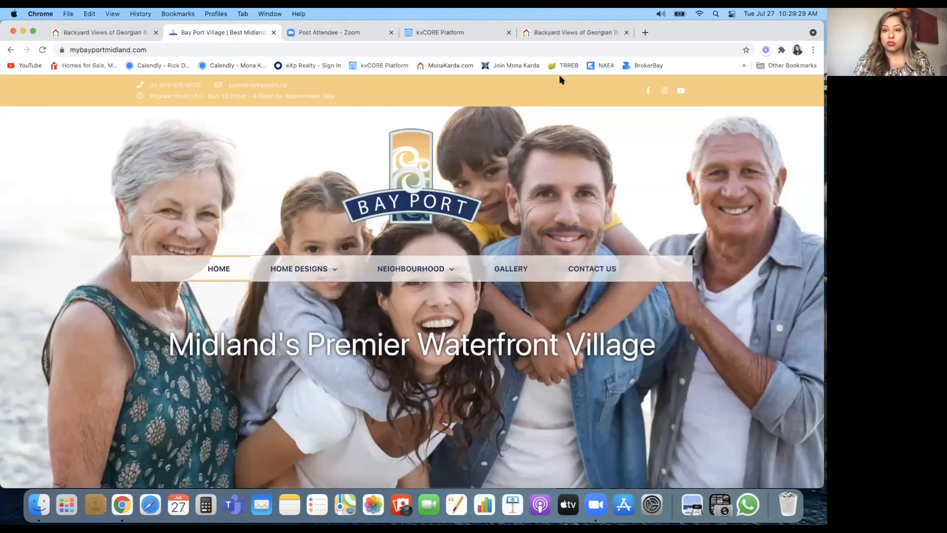
pyautogui.click(525, 49)
pyautogui.press('Return')
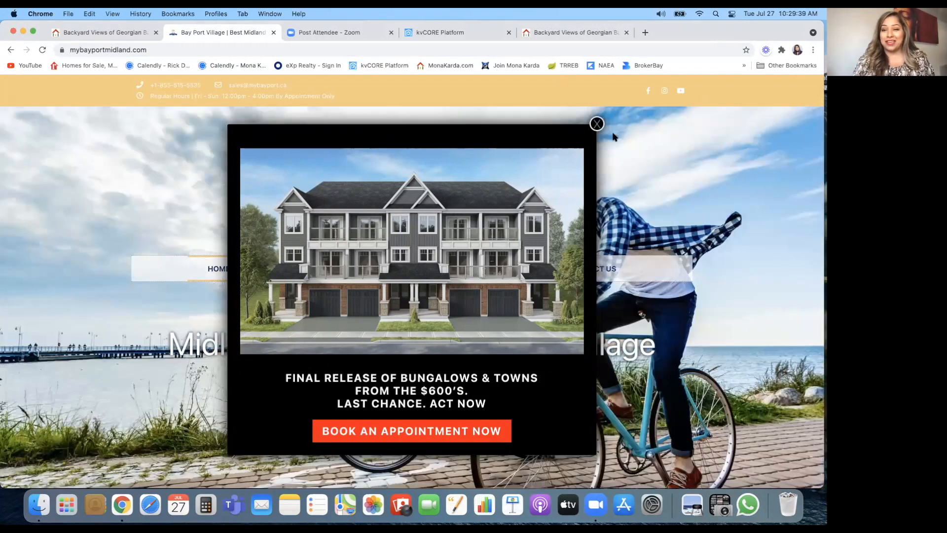
pyautogui.click(597, 123)
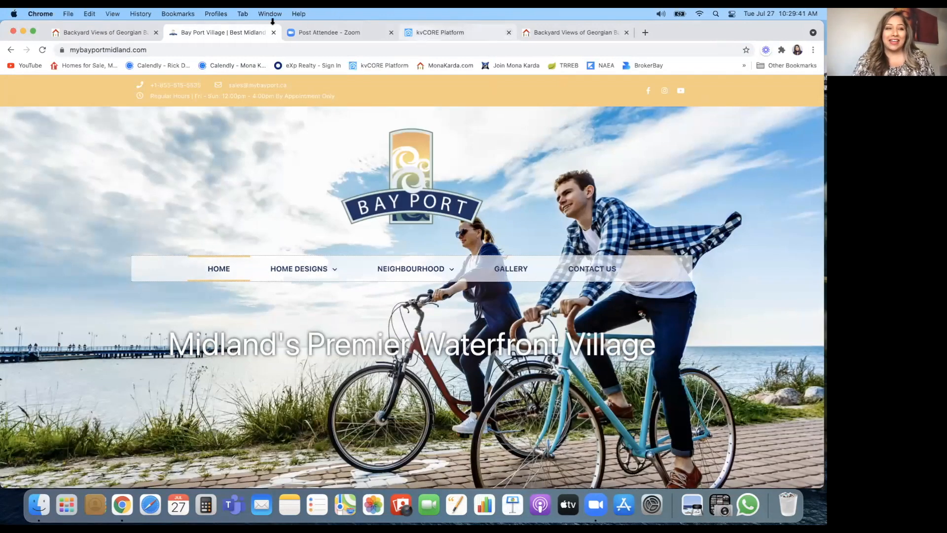
# Step: Return to the Backyard Views tab and restore the Post to Facebook share window
pyautogui.click(103, 33)
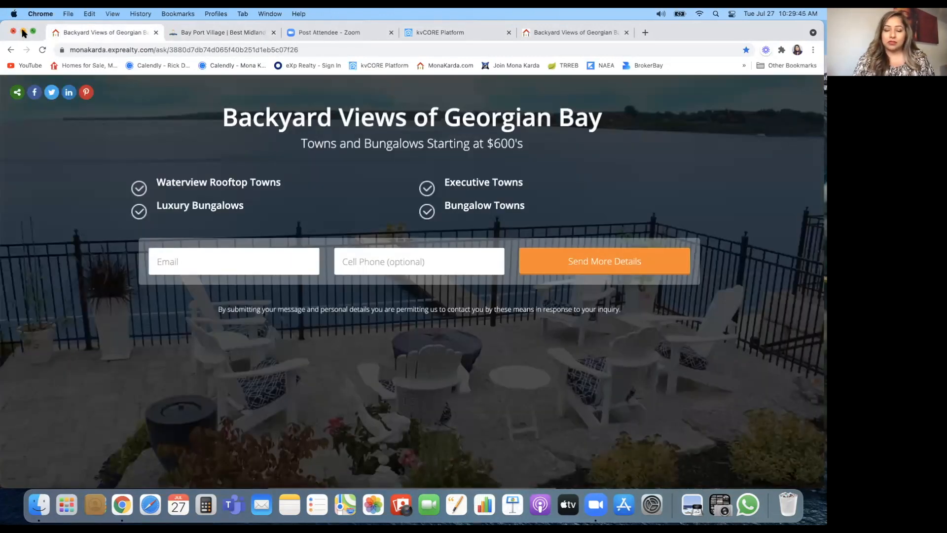
pyautogui.moveTo(43, 22); pyautogui.dragTo(44, 101)
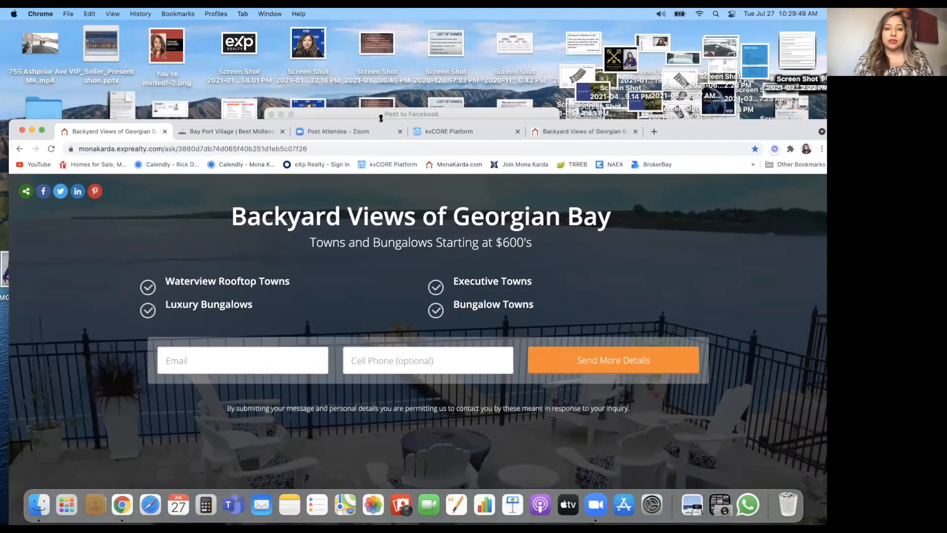
pyautogui.click(304, 115)
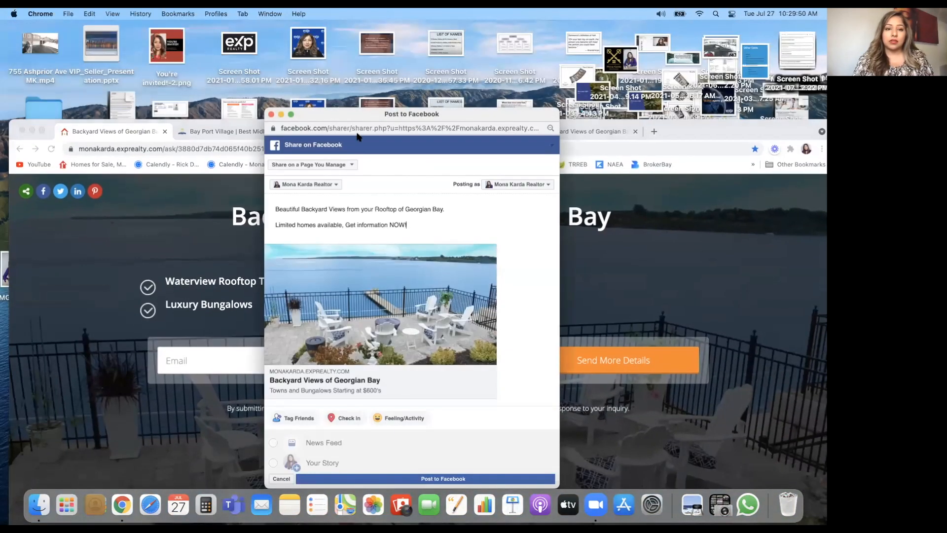
pyautogui.click(281, 114)
pyautogui.moveTo(54, 125); pyautogui.dragTo(43, 14)
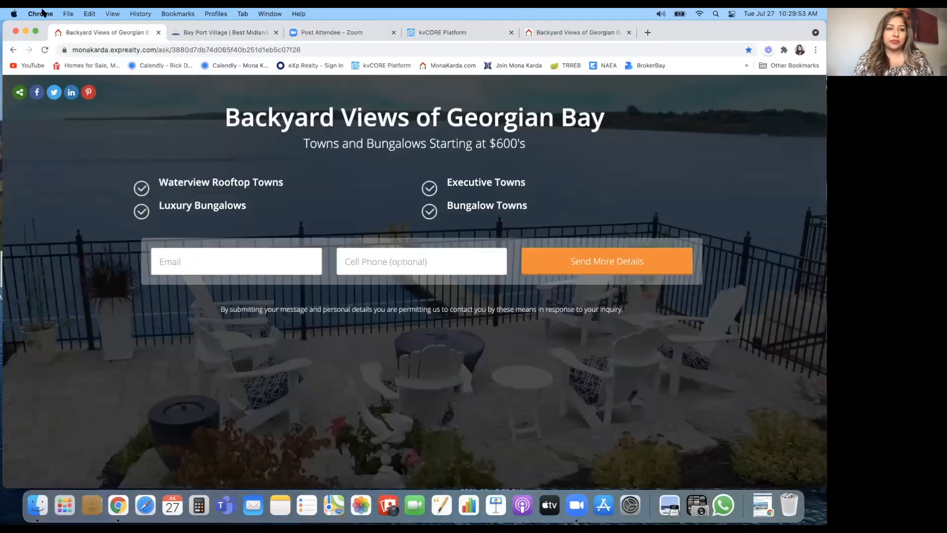
pyautogui.click(762, 505)
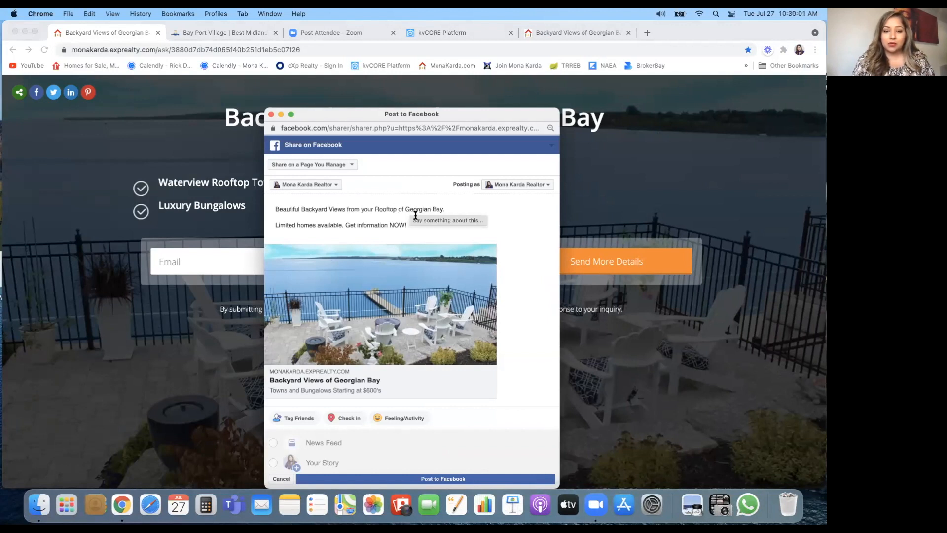
# Step: Replace the period after 'Georgian Bay' with ' starting at $600's'
pyautogui.click(452, 210)
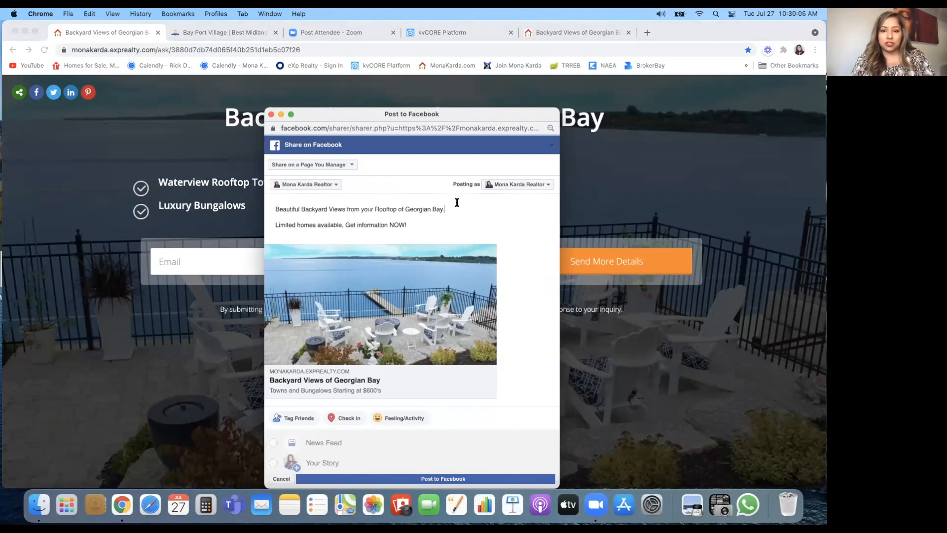
pyautogui.press('Down')
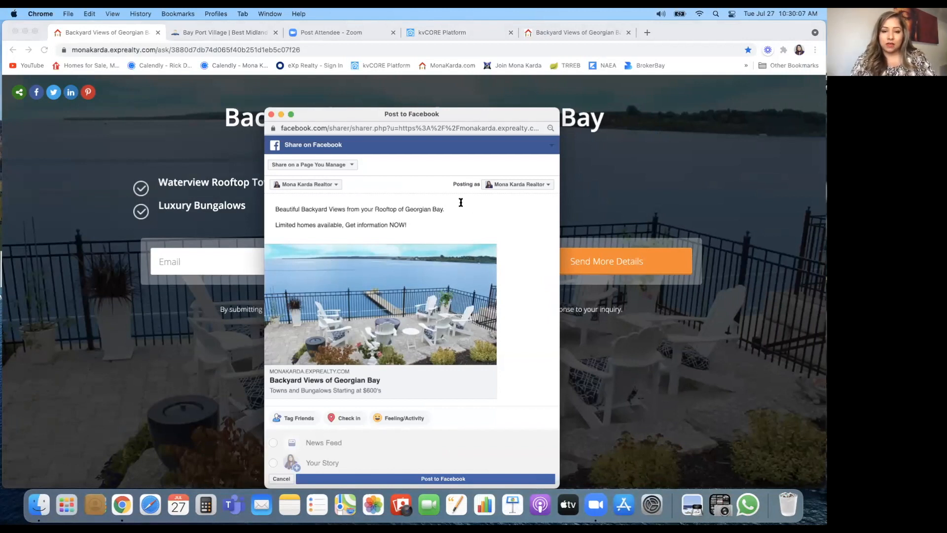
pyautogui.press('BackSpace')
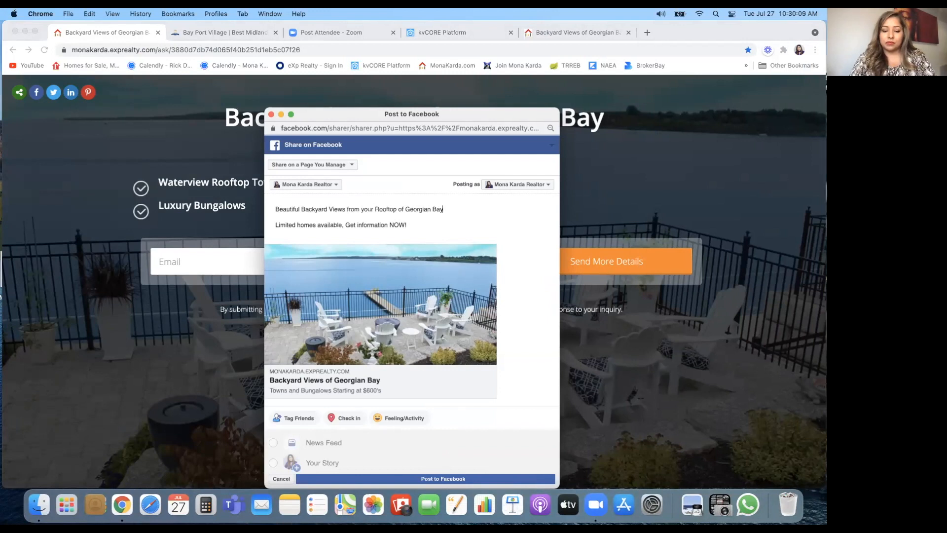
pyautogui.write('starting a')
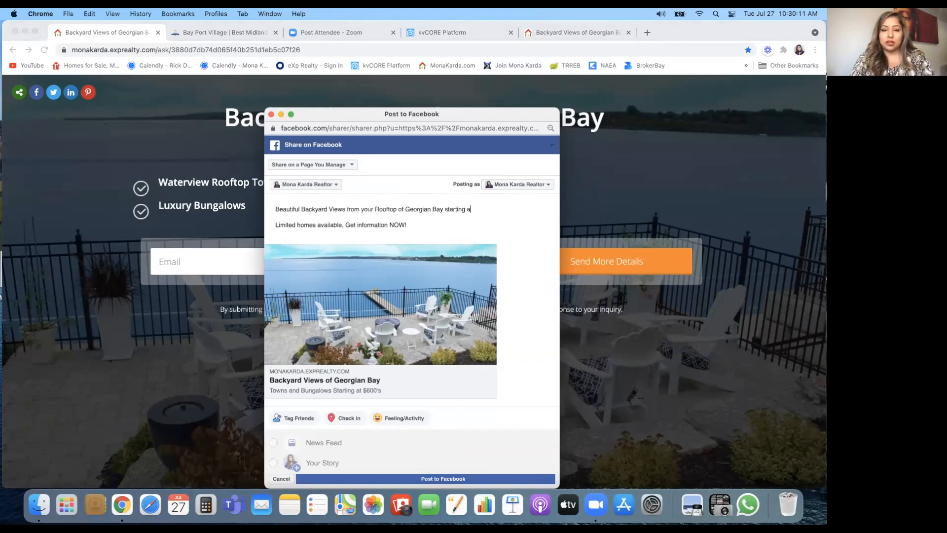
pyautogui.write("t $600's")
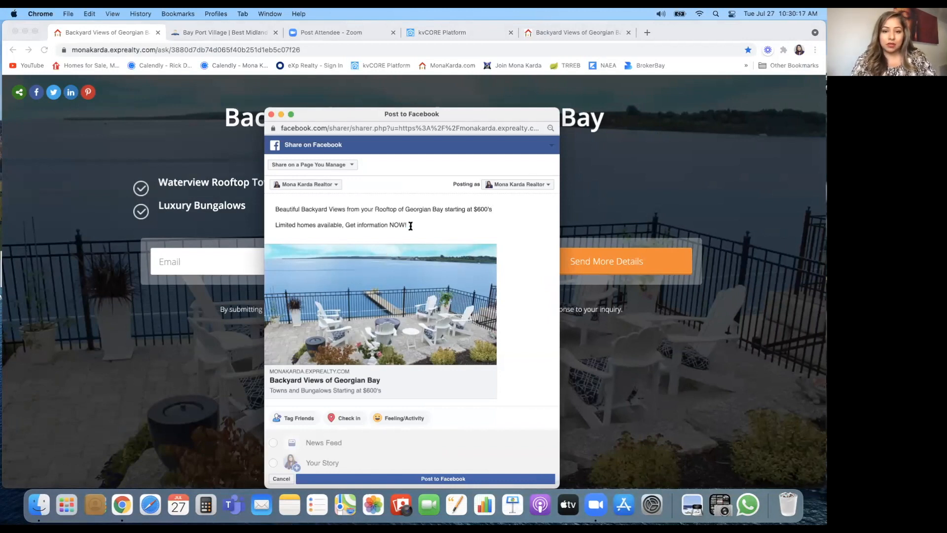
# Step: Replace 'Get information NOW!' with 'Last Chance, Act NOW!' and start a new line
pyautogui.moveTo(410, 225); pyautogui.dragTo(345, 223)
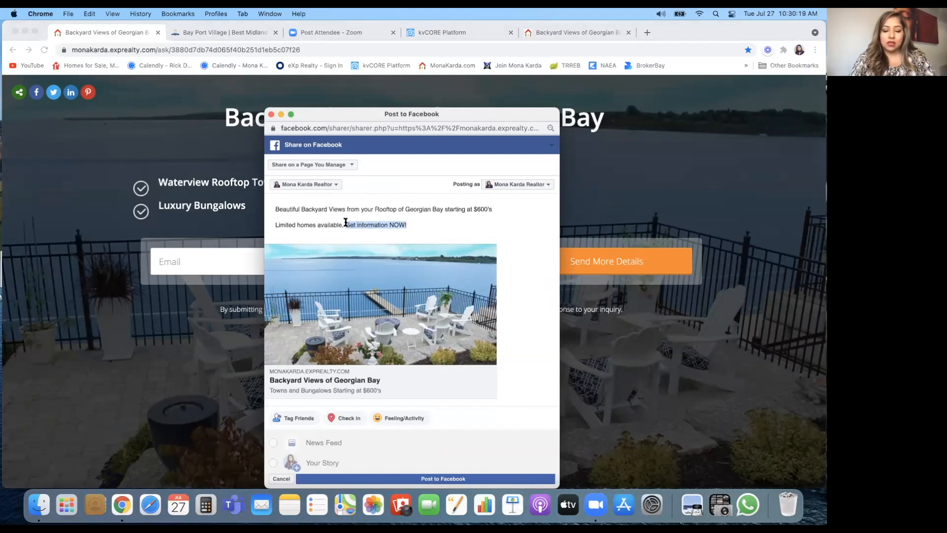
pyautogui.write('Le')
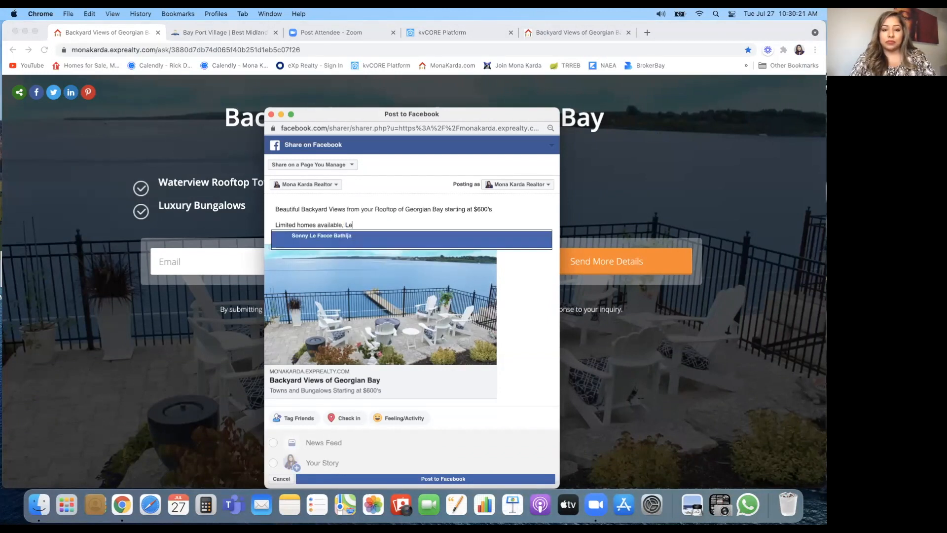
pyautogui.write('arn More')
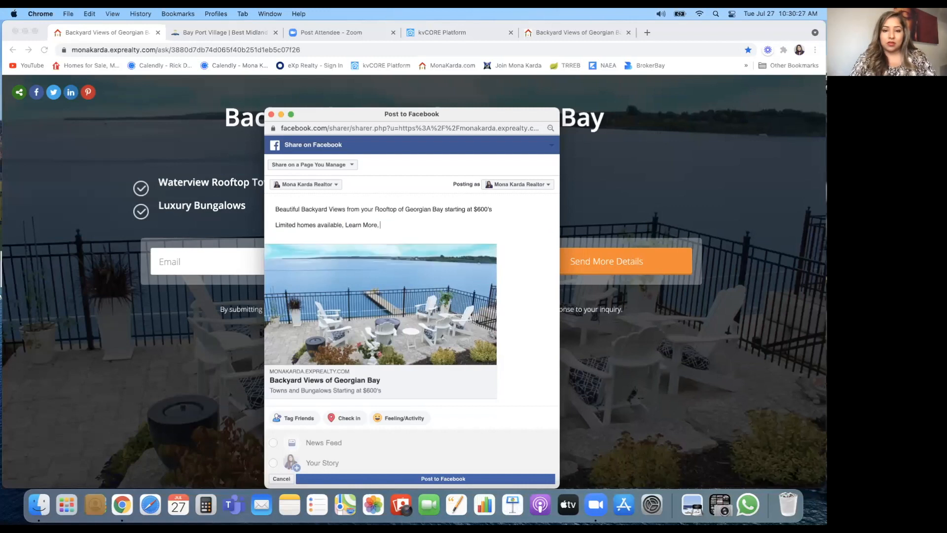
pyautogui.press('BackSpace')
pyautogui.press('BackSpace')
pyautogui.press('BackSpace')
pyautogui.press('BackSpace')
pyautogui.press('BackSpace')
pyautogui.press('BackSpace')
pyautogui.press('BackSpace')
pyautogui.press('BackSpace')
pyautogui.write('ast Chance')
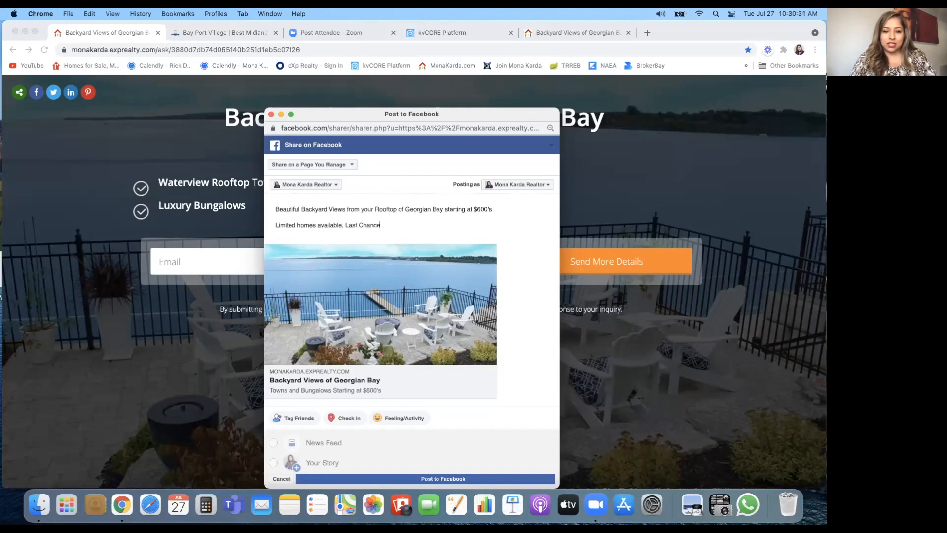
pyautogui.write(', Act')
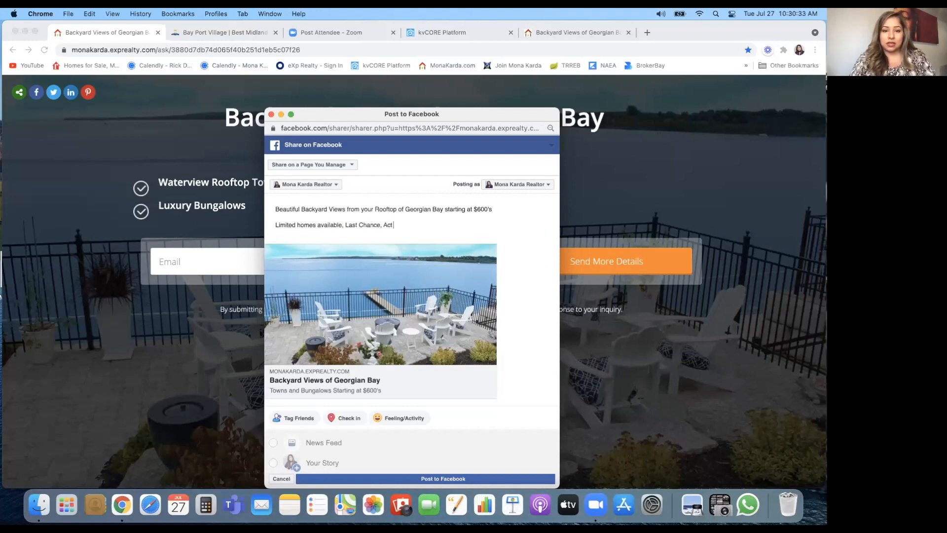
pyautogui.write(' NOW')
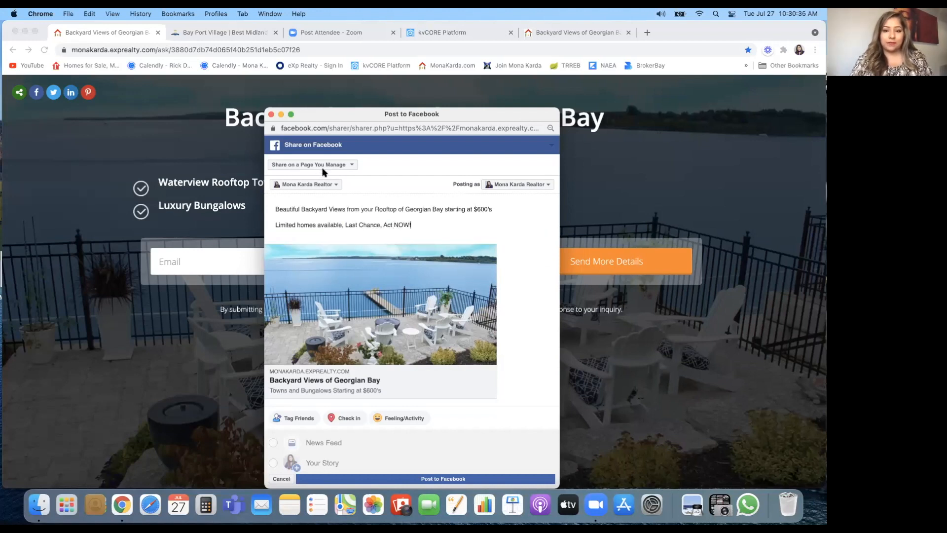
pyautogui.write('!')
pyautogui.press('Return')
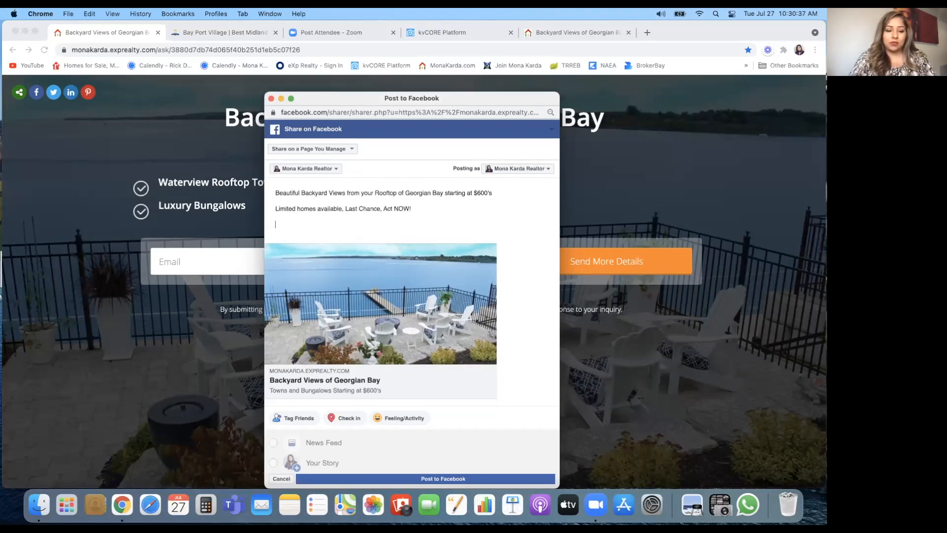
# Step: Append #Midland #Baypointvillage #Preconstruction #Towns #Bungalows to the caption and post it to Facebook
pyautogui.write('#Midland')
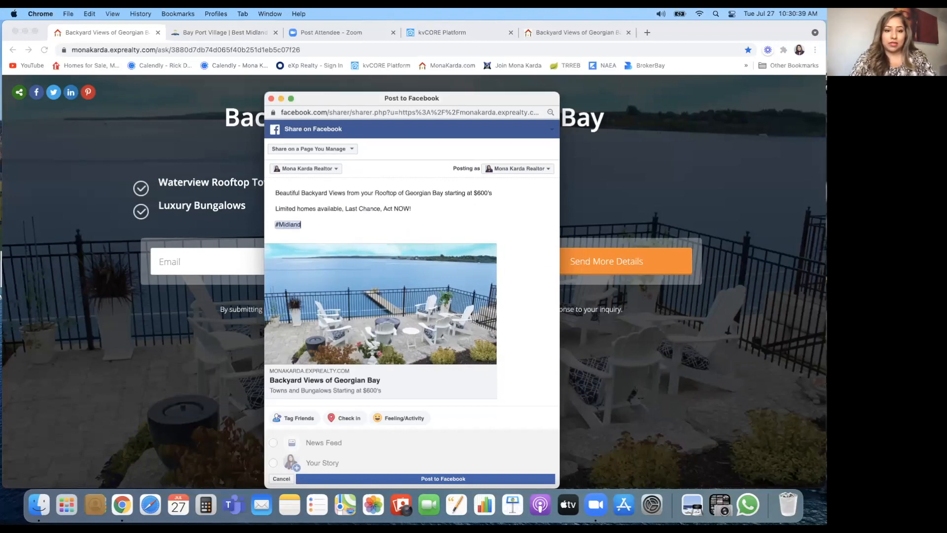
pyautogui.write(' #Baypointvillage')
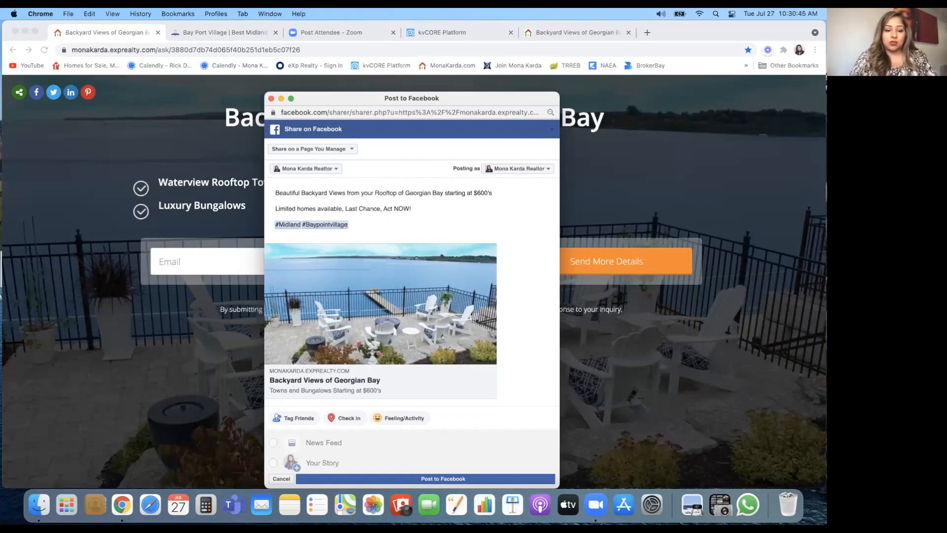
pyautogui.write(' #')
pyautogui.scroll(5, 322, 169)
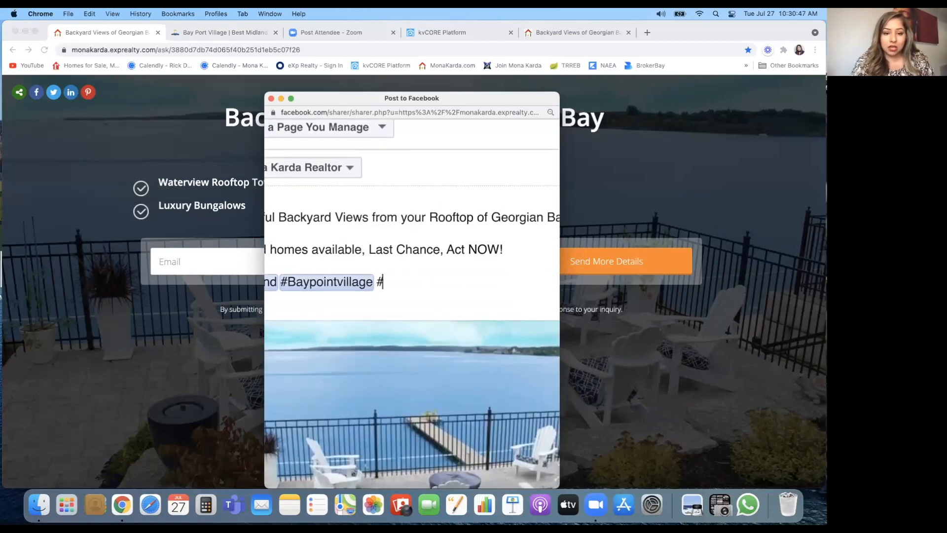
pyautogui.scroll(-5, 334, 171)
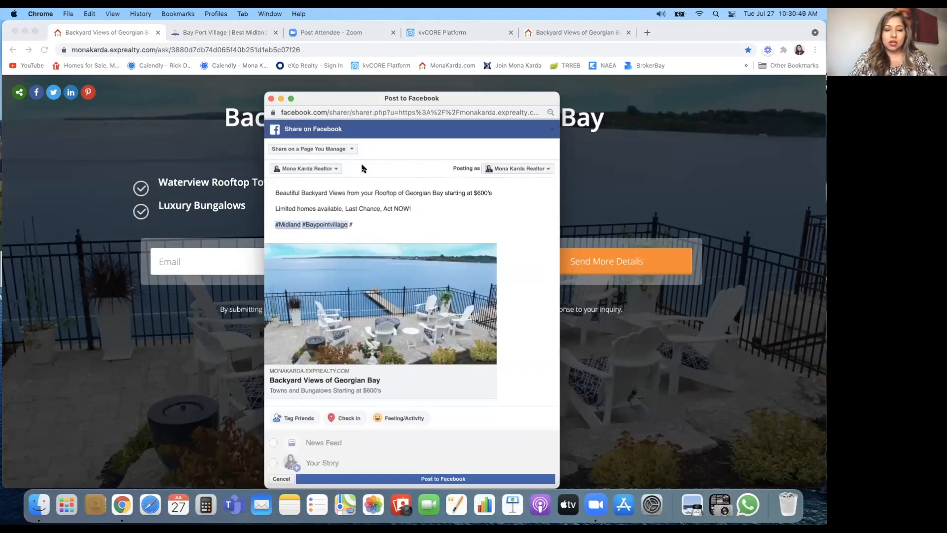
pyautogui.write('Preconstruction')
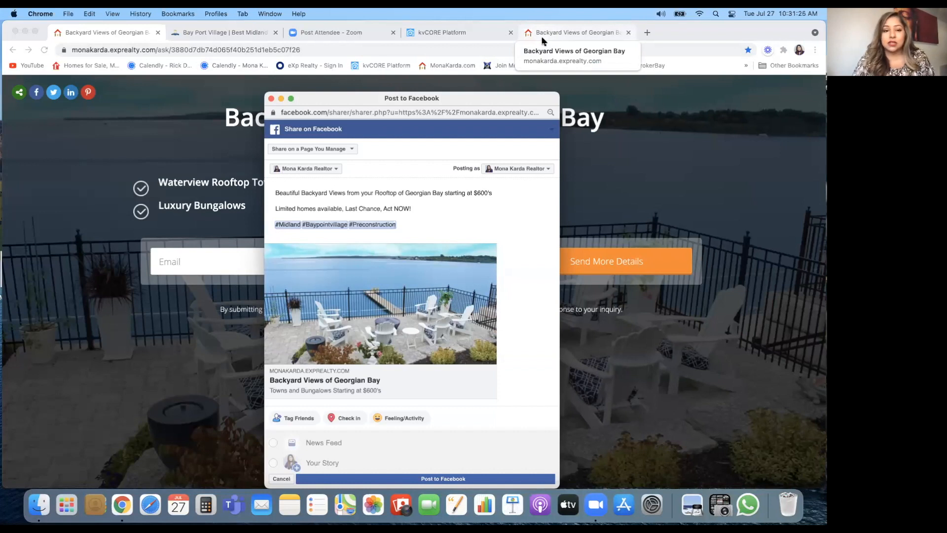
pyautogui.scroll(-1, 403, 321)
pyautogui.scroll(1, 403, 321)
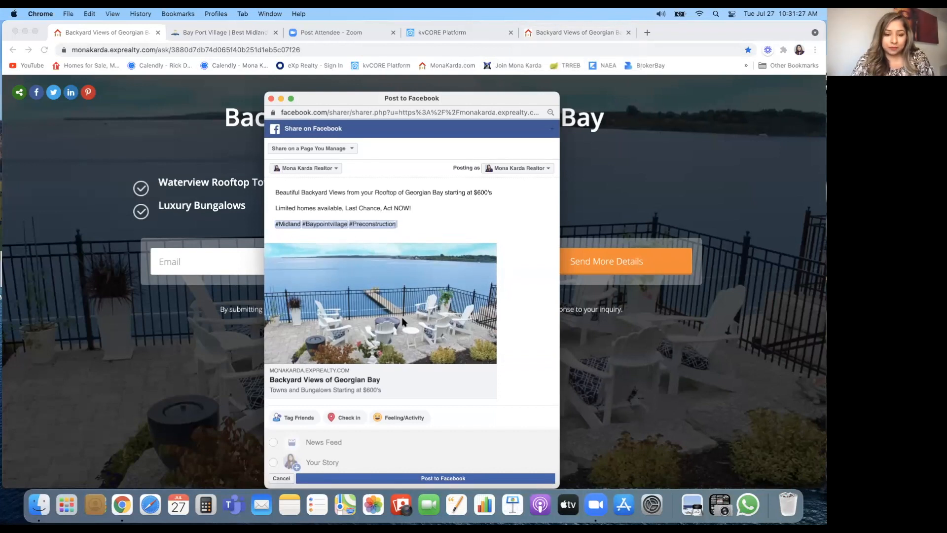
pyautogui.click(412, 222)
pyautogui.write('#')
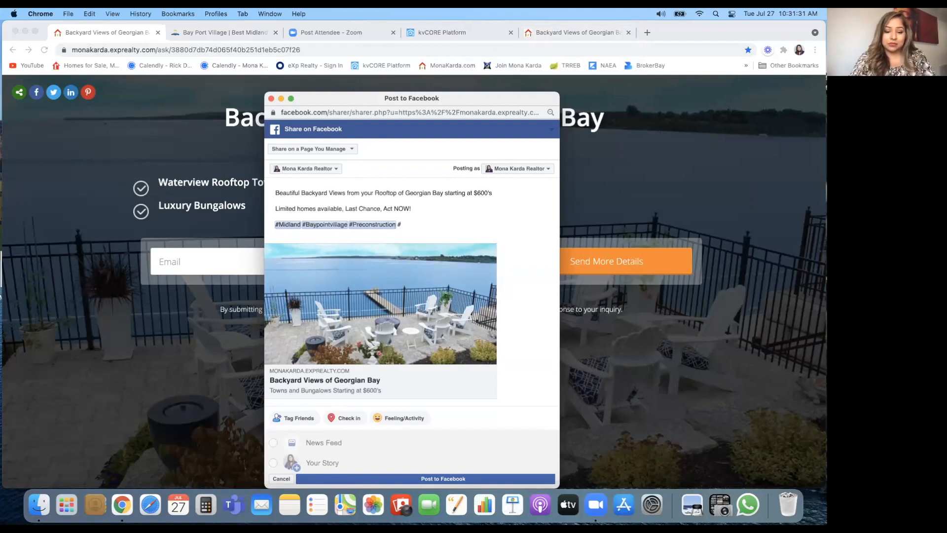
pyautogui.write('Towns #Bunga')
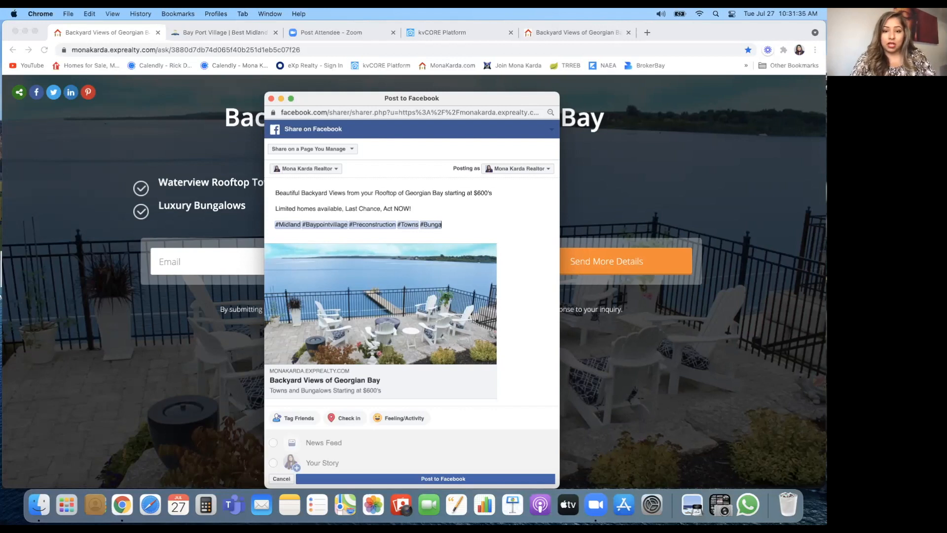
pyautogui.write('lows')
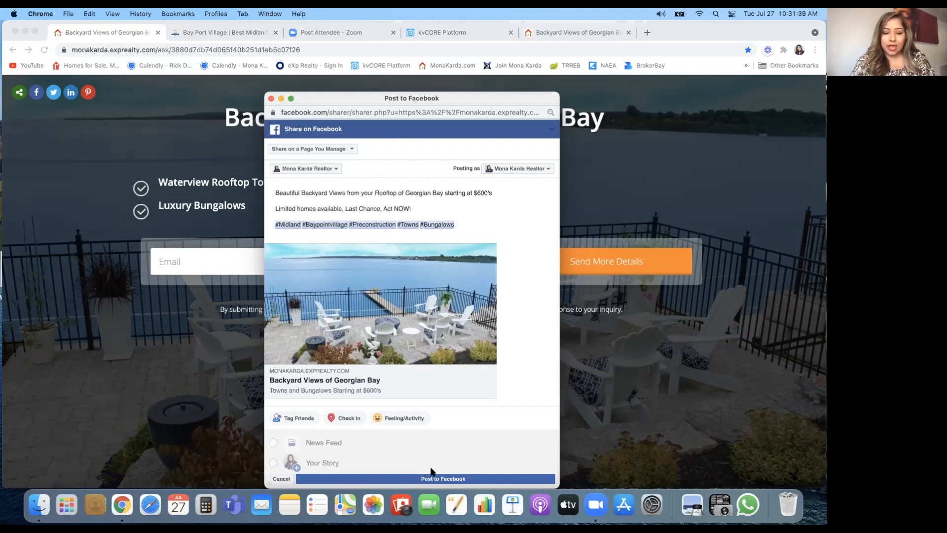
pyautogui.click(442, 479)
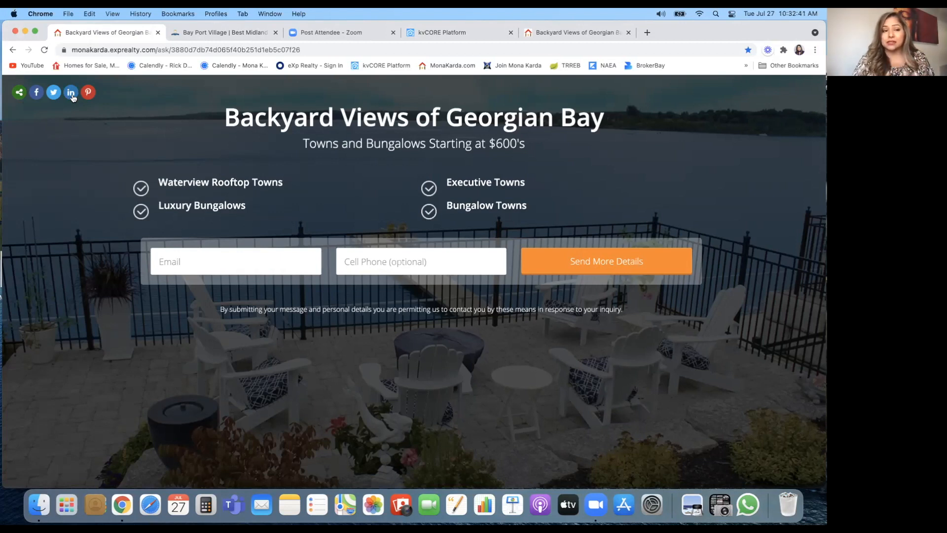
# Step: From the kvCORE Platform tab, choose Lead Engine > Build Landing Page for a new page
pyautogui.click(446, 34)
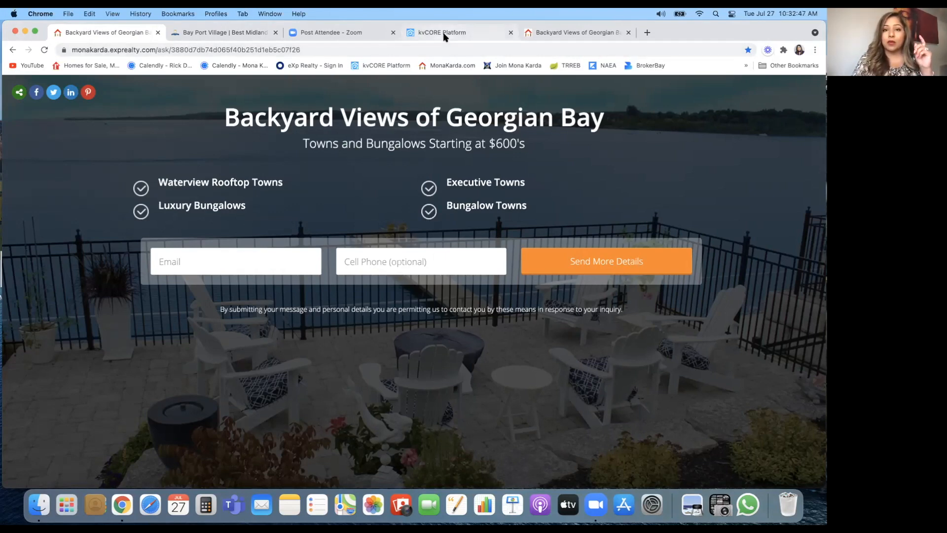
pyautogui.moveTo(52, 246)
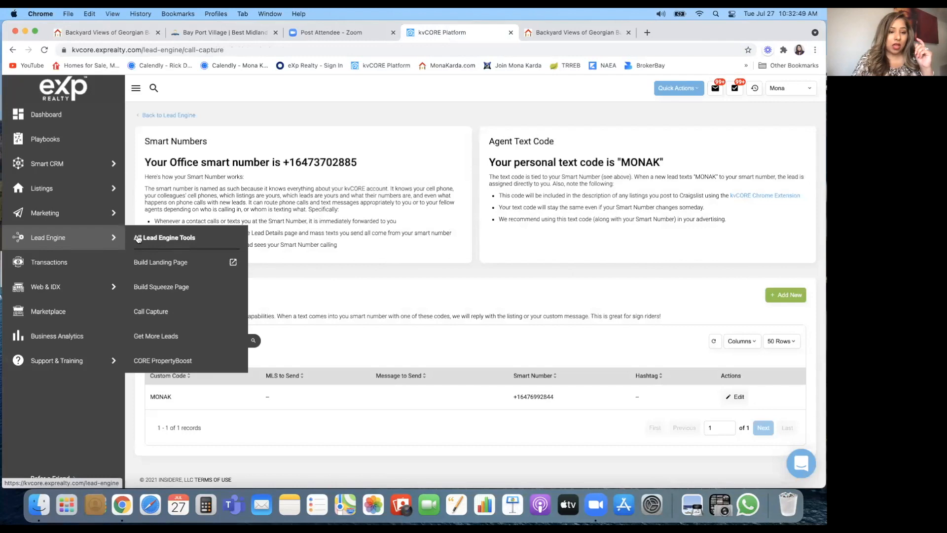
pyautogui.click(157, 262)
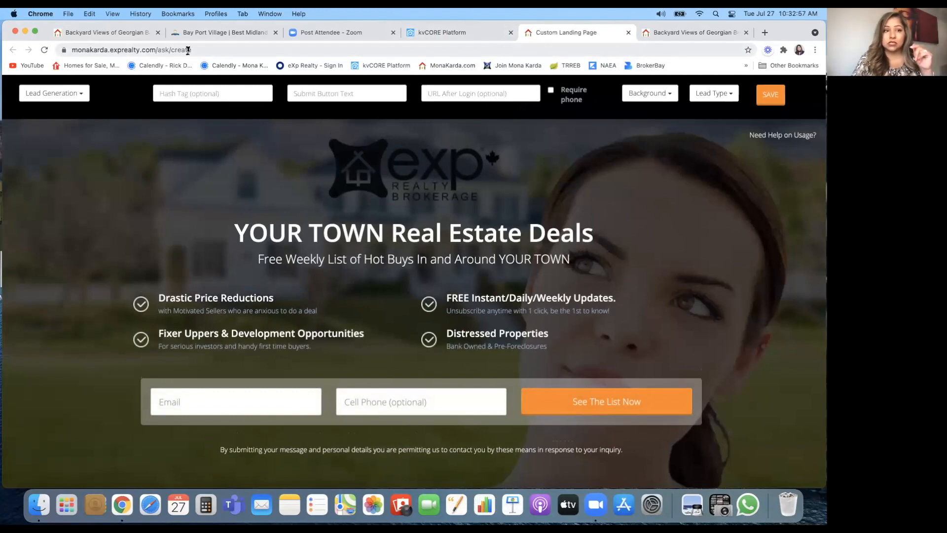
# Step: Autofill the saved e-mail and cell number on the Backyard Views form and send it
pyautogui.click(119, 33)
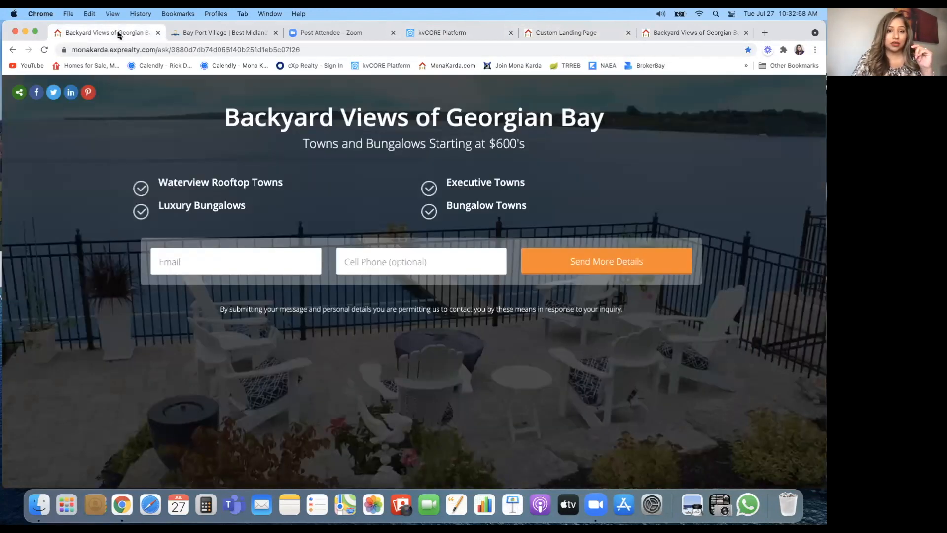
pyautogui.click(166, 259)
pyautogui.click(188, 290)
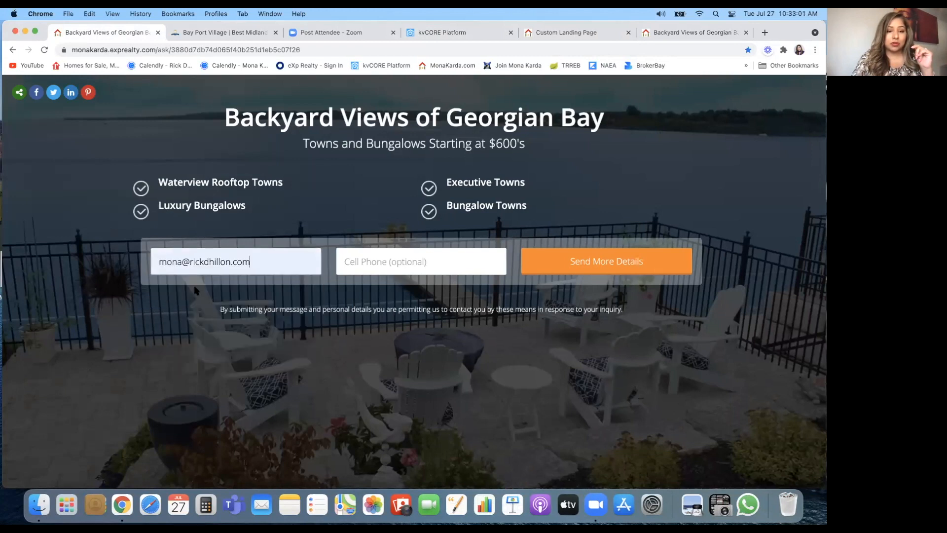
pyautogui.click(380, 267)
pyautogui.click(381, 289)
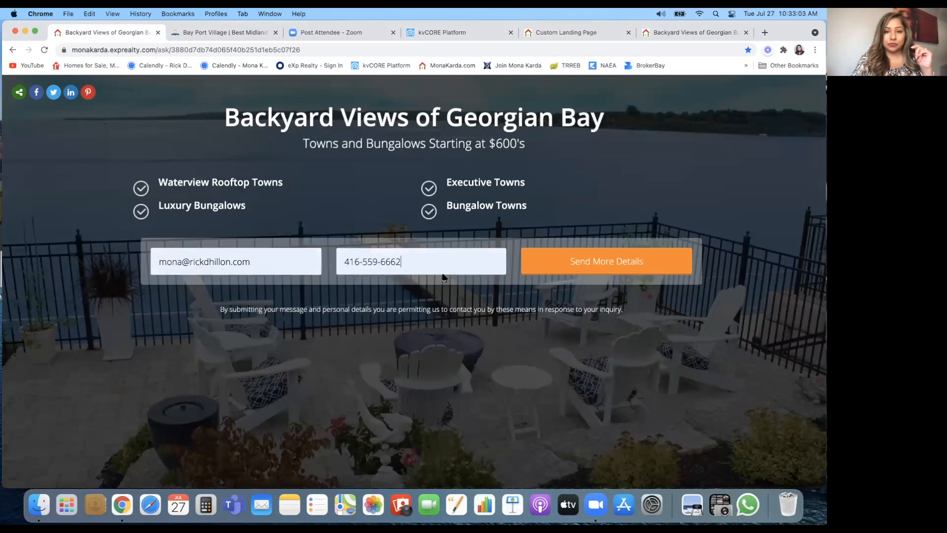
pyautogui.click(614, 267)
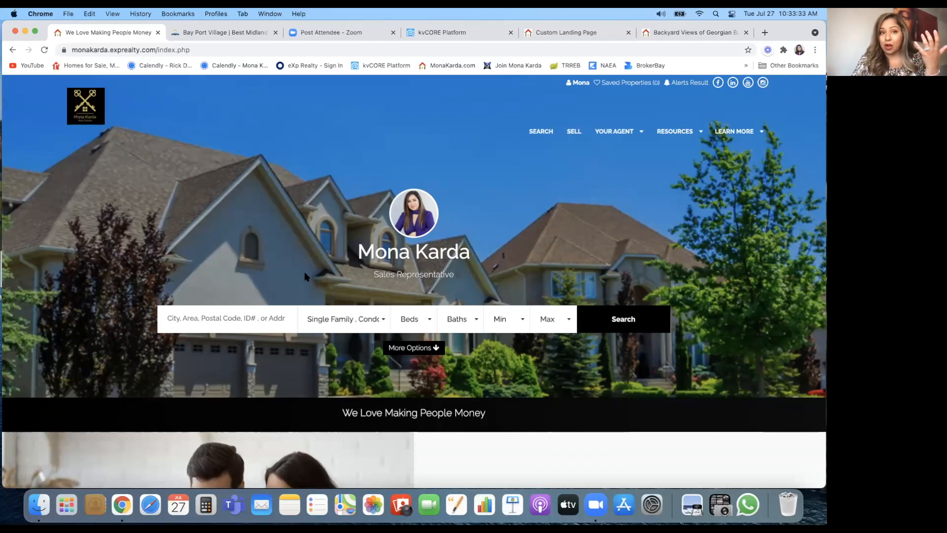
# Step: Show Bay Port Village's Bungalow Towns models: New Haven, Nantucket, Bayside, Tradewind, Charleston
pyautogui.click(215, 32)
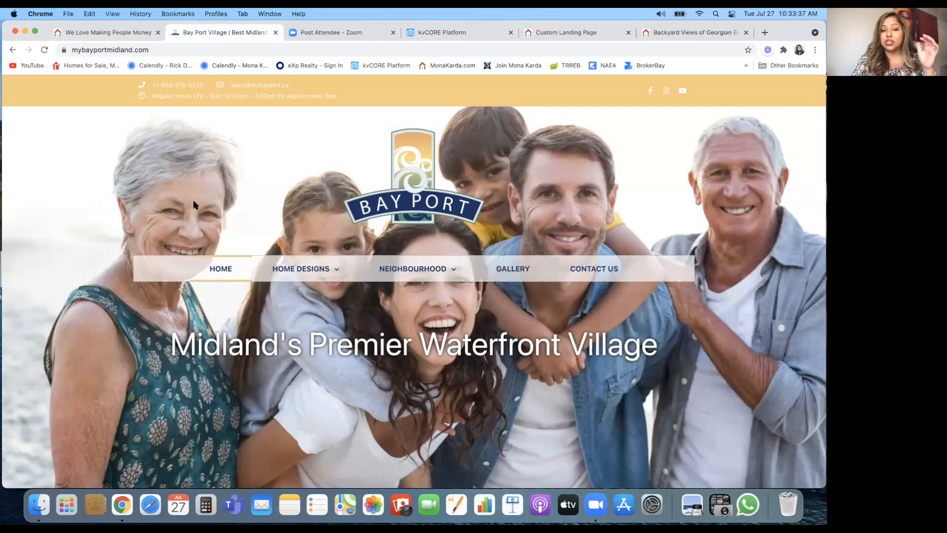
pyautogui.moveTo(306, 274)
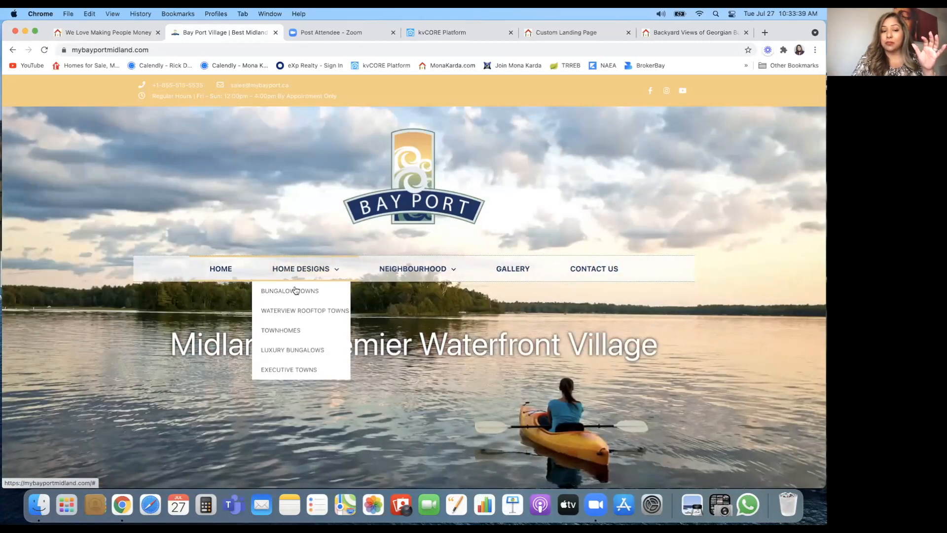
pyautogui.click(296, 294)
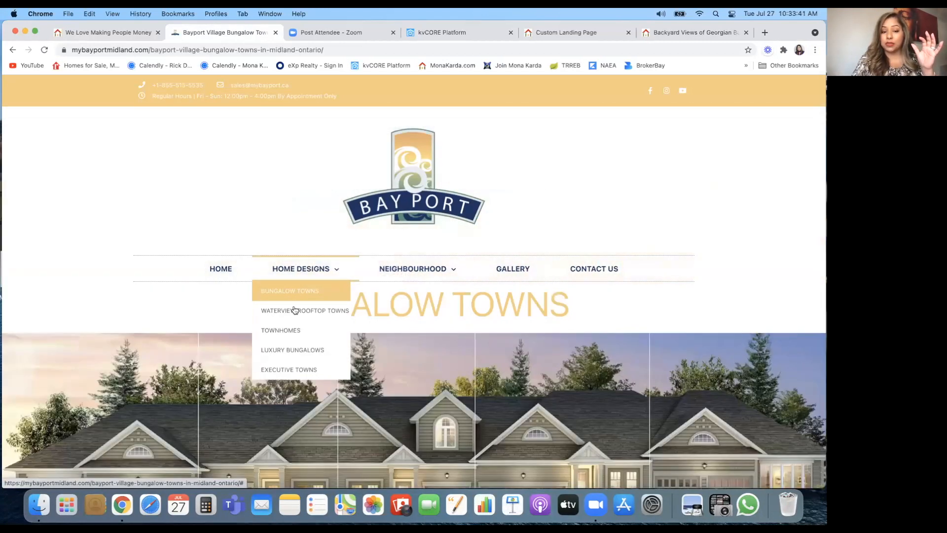
pyautogui.scroll(-5, 283, 330)
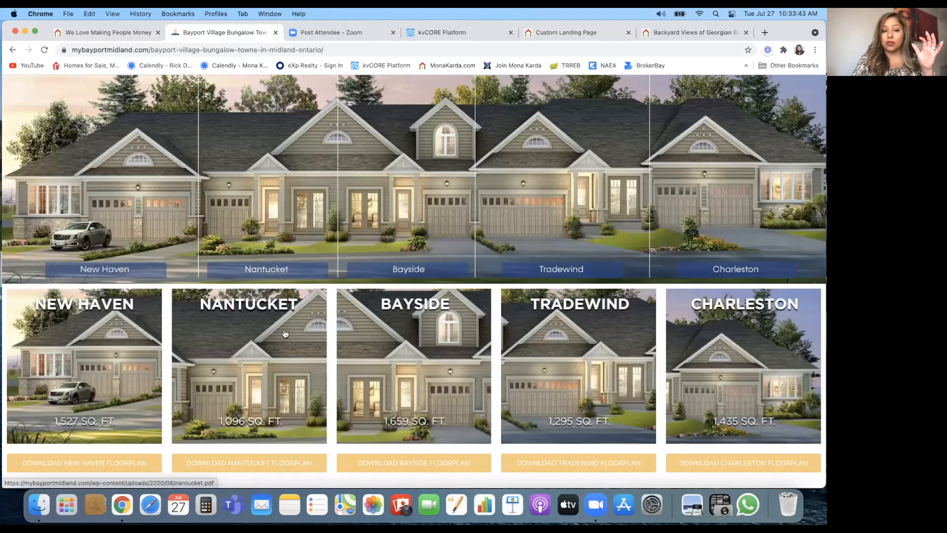
pyautogui.scroll(-4, 90, 275)
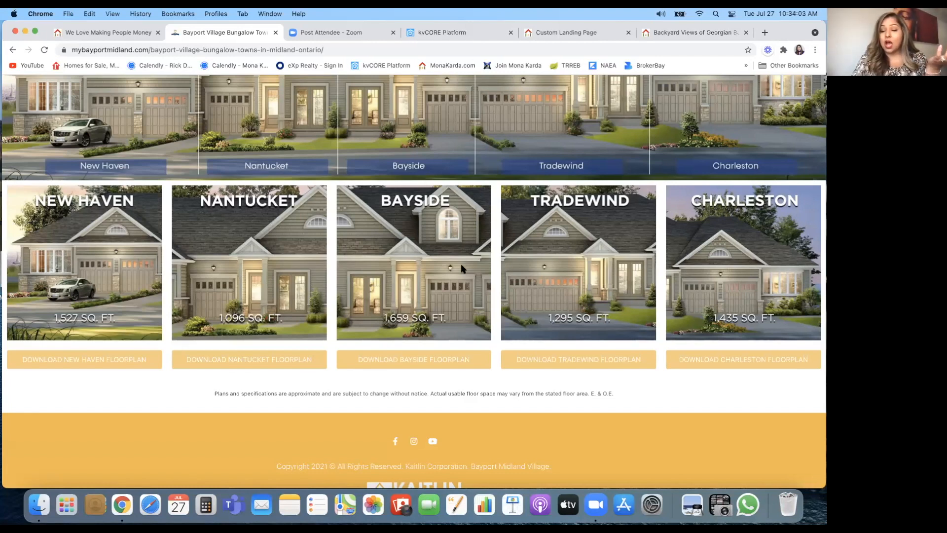
# Step: Paste the Register FREE Smart CRM Training form address into URL After Login
pyautogui.click(103, 33)
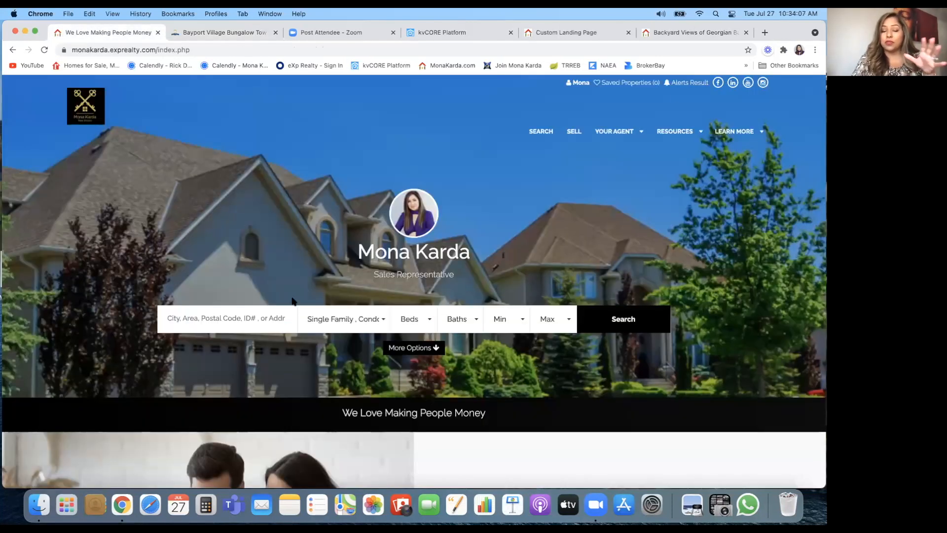
pyautogui.moveTo(672, 131)
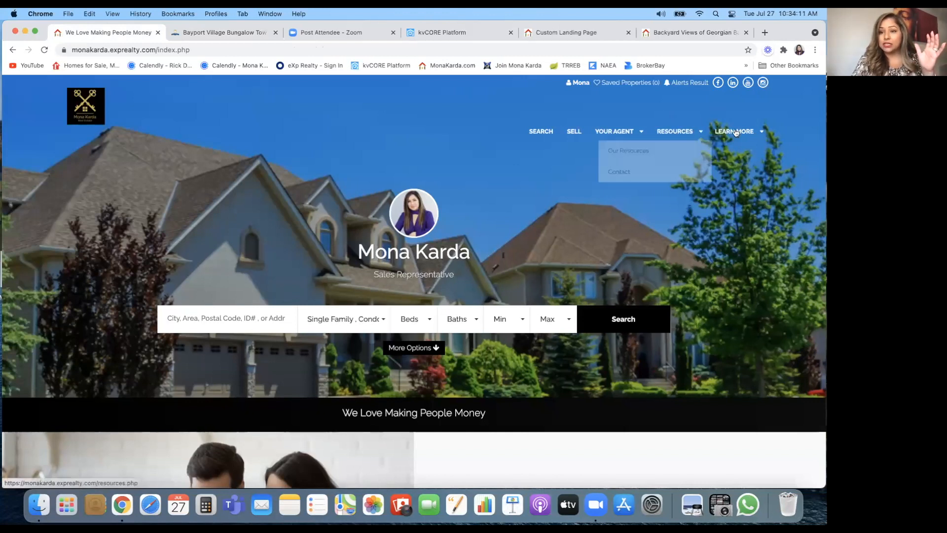
pyautogui.moveTo(735, 133)
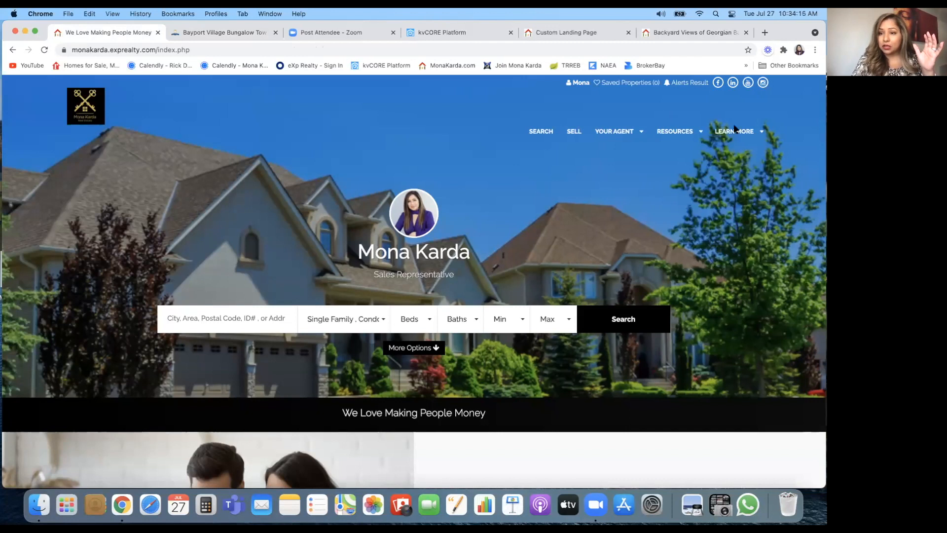
pyautogui.click(737, 133)
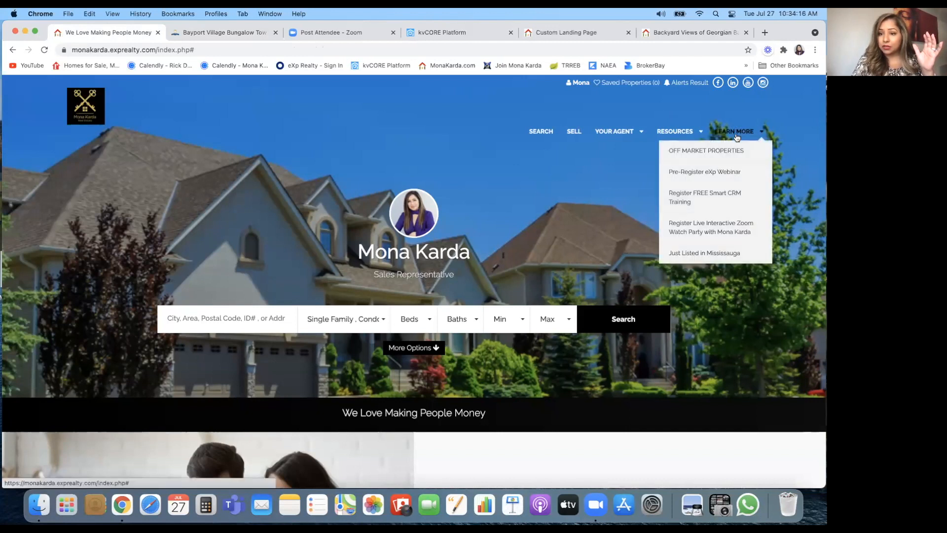
pyautogui.click(724, 202)
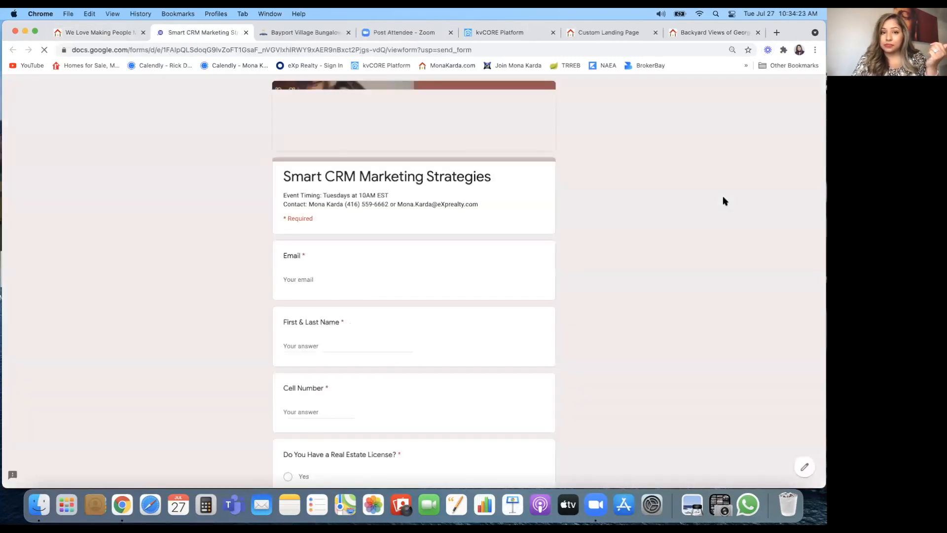
pyautogui.click(404, 50)
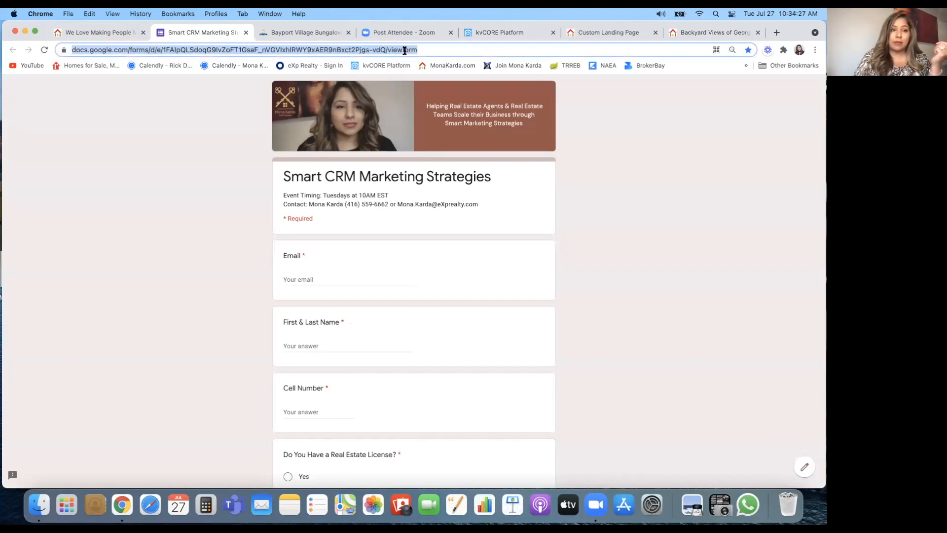
pyautogui.click(612, 36)
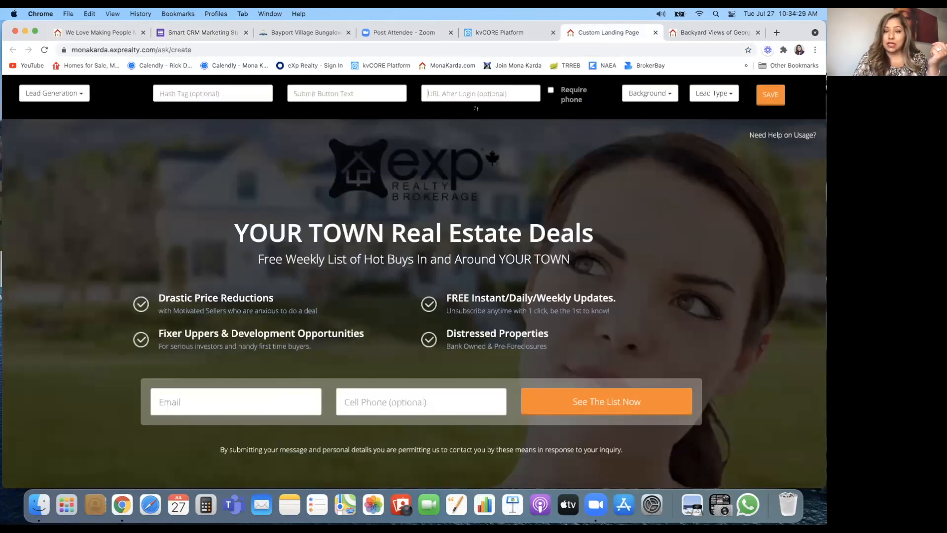
pyautogui.press('super+v')
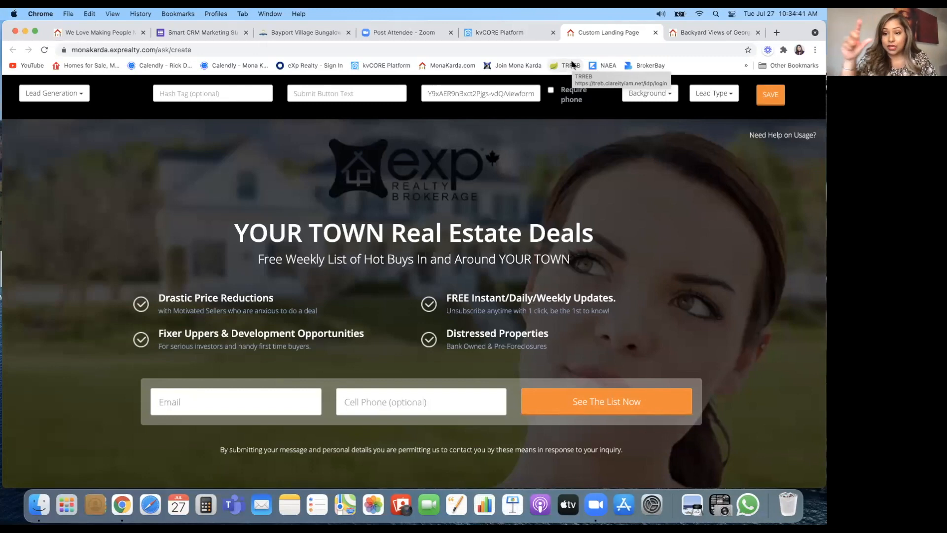
# Step: Close the agent's homepage tab and return to the kvCORE Platform
pyautogui.click(120, 36)
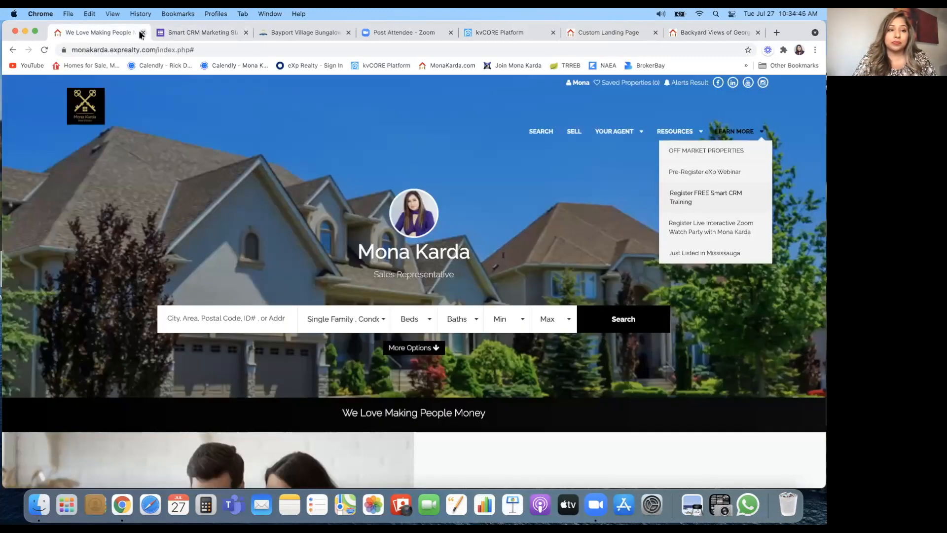
pyautogui.click(142, 33)
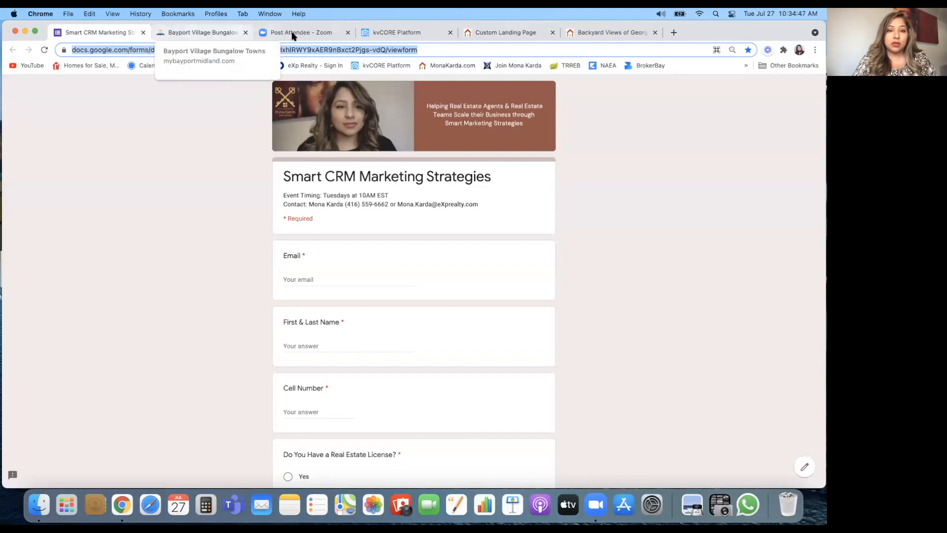
pyautogui.click(393, 33)
pyautogui.moveTo(76, 240)
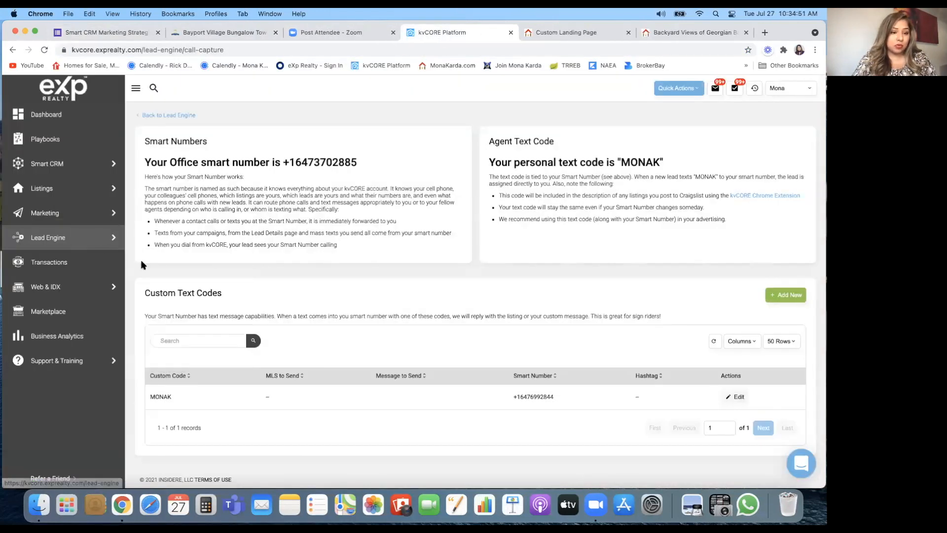
# Step: Start a new manual listing located at a saved address
pyautogui.moveTo(75, 212)
pyautogui.moveTo(64, 186)
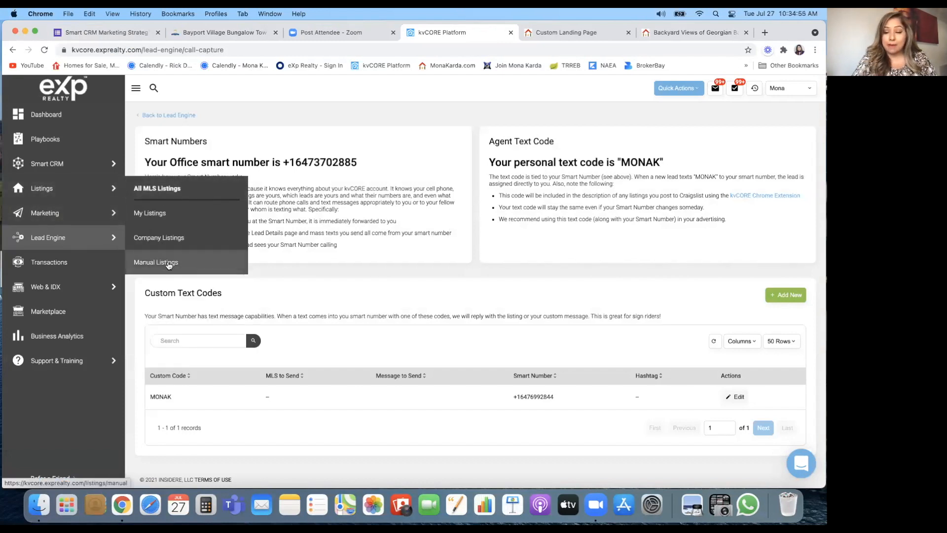
pyautogui.click(168, 264)
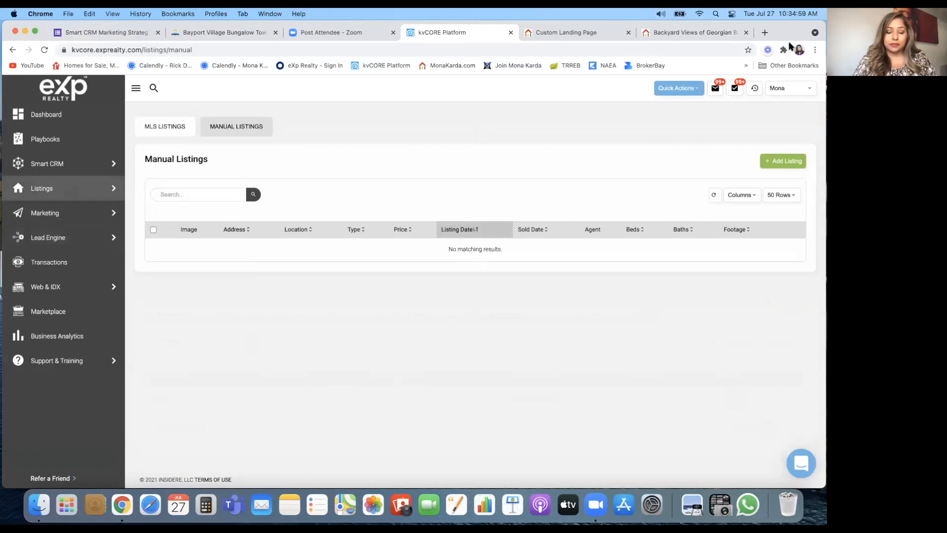
pyautogui.click(788, 163)
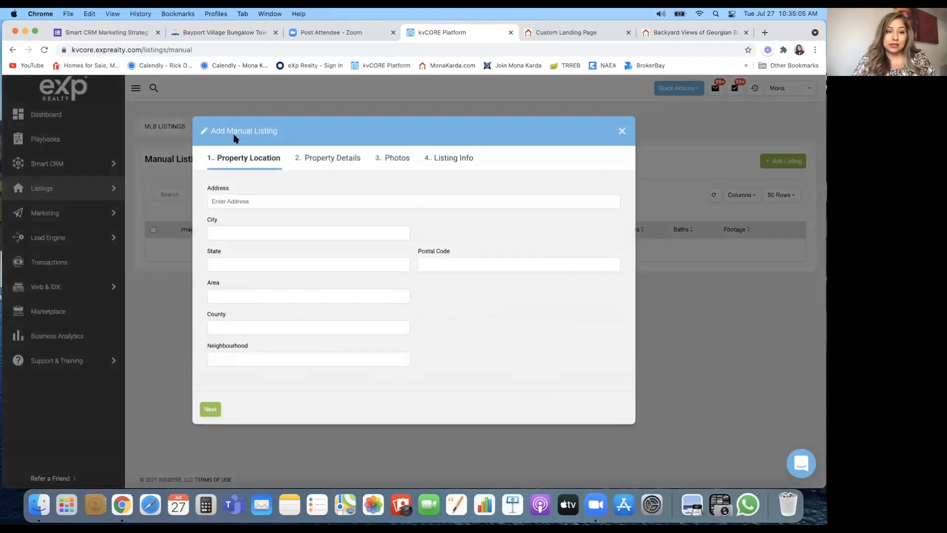
pyautogui.click(237, 204)
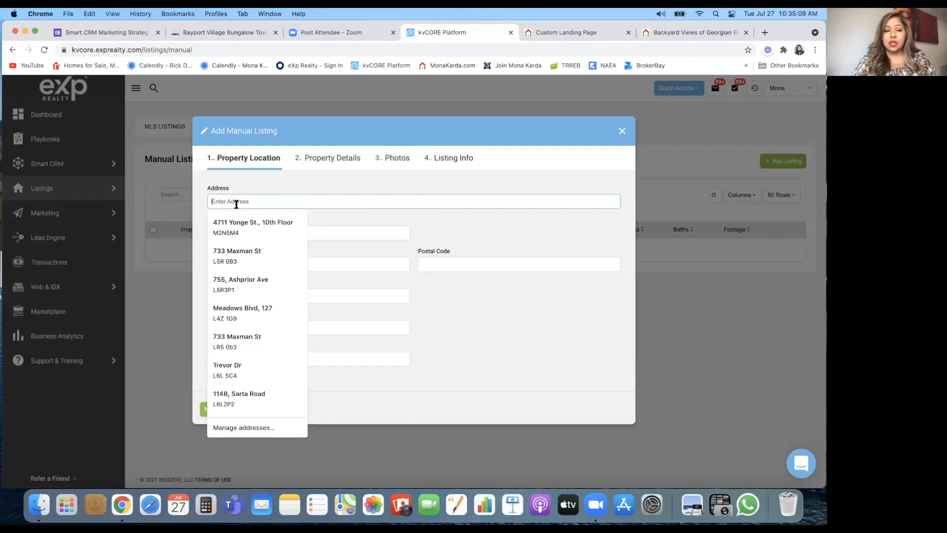
pyautogui.click(237, 224)
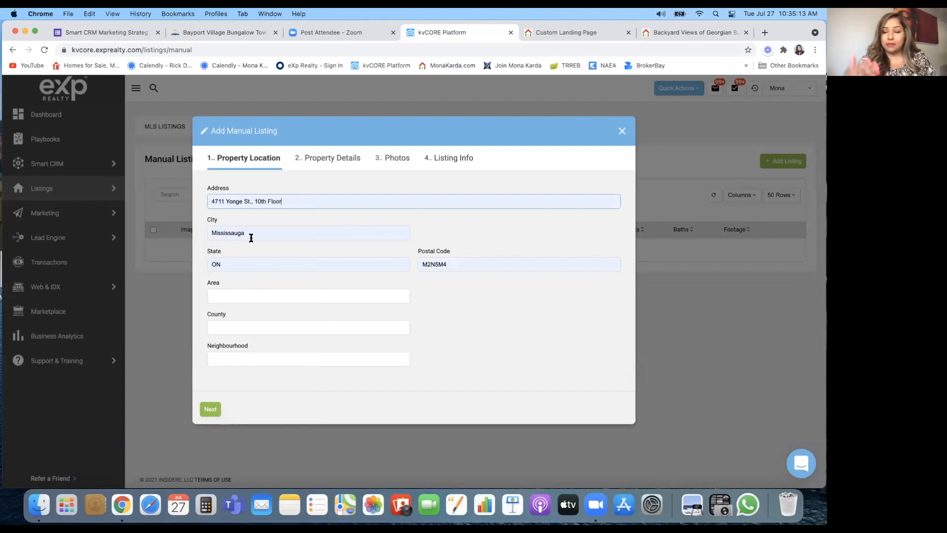
pyautogui.click(209, 409)
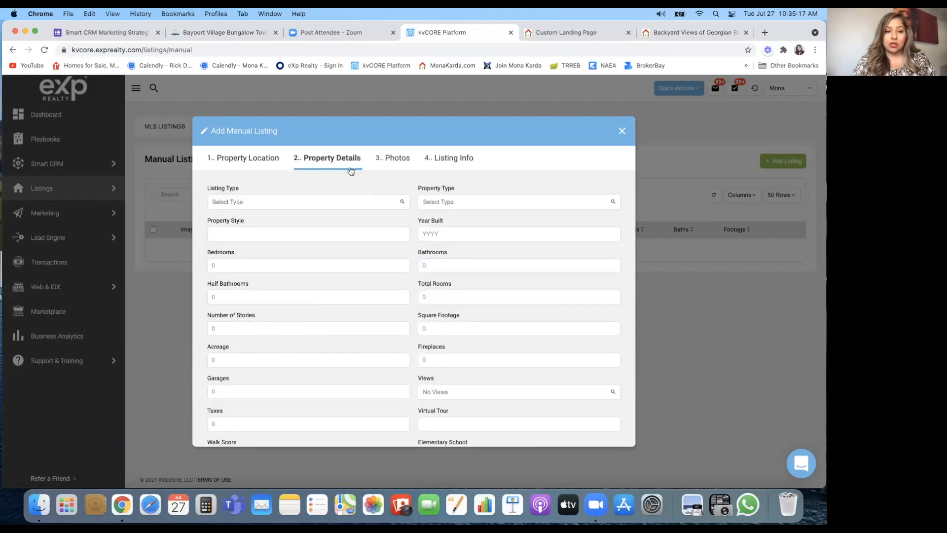
# Step: Set the listing type to Coming Soon and begin the property style field
pyautogui.click(257, 202)
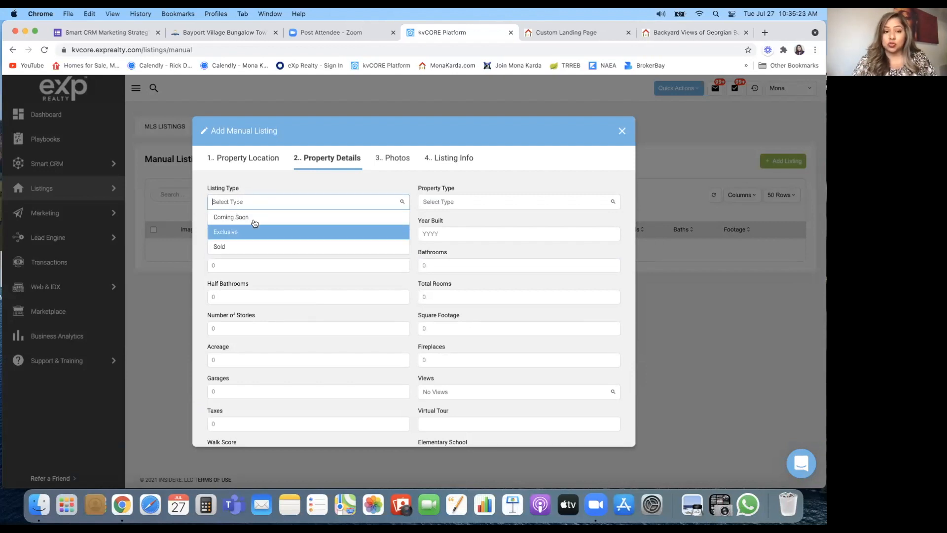
pyautogui.click(255, 220)
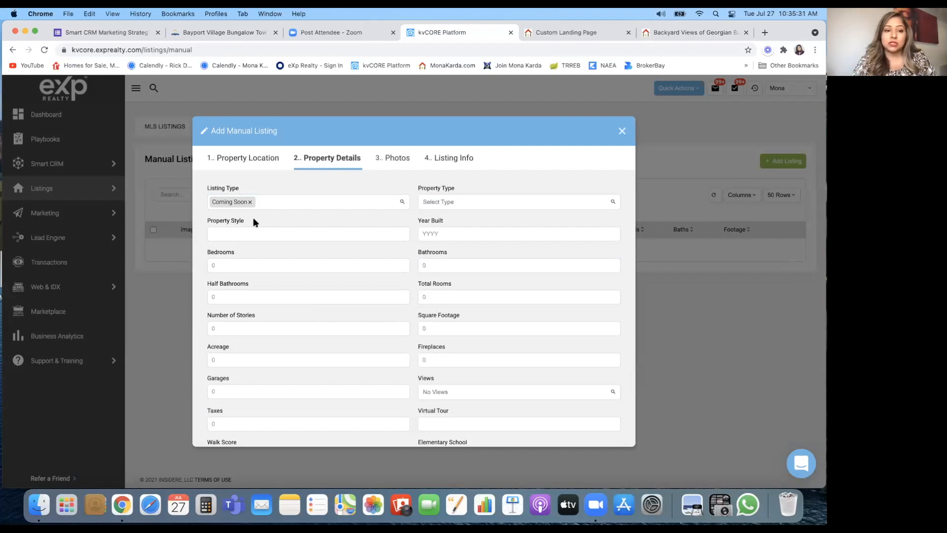
pyautogui.click(261, 234)
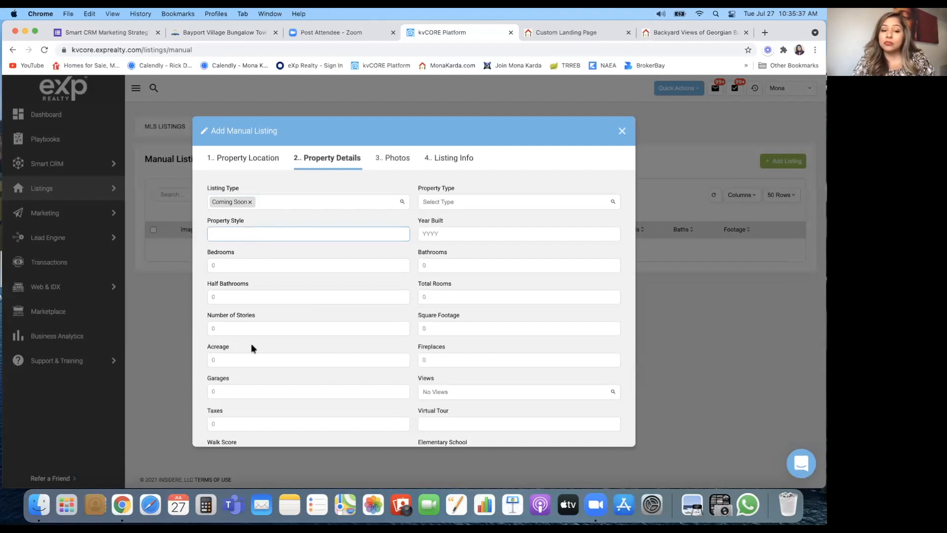
pyautogui.scroll(-2, 406, 275)
pyautogui.scroll(2, 406, 275)
pyautogui.scroll(-15, 380, 298)
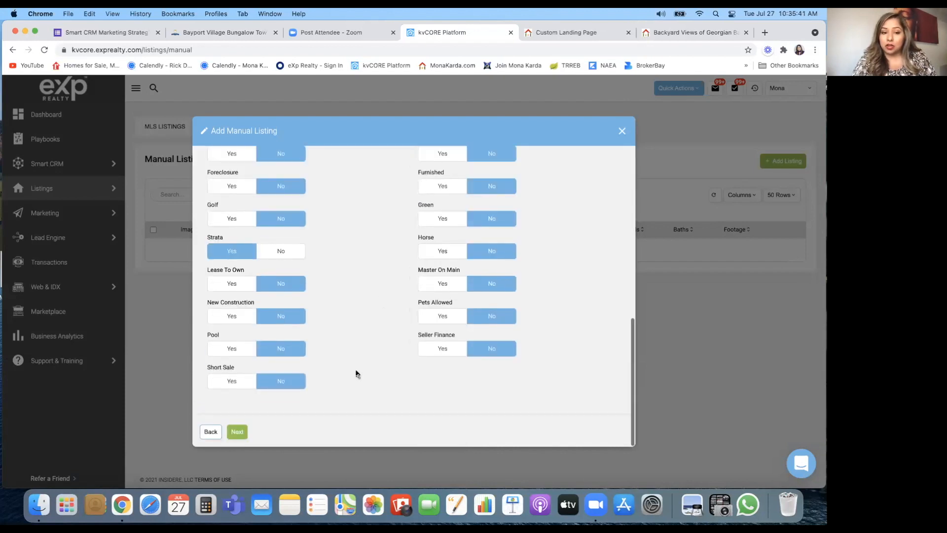
pyautogui.scroll(15, 493, 323)
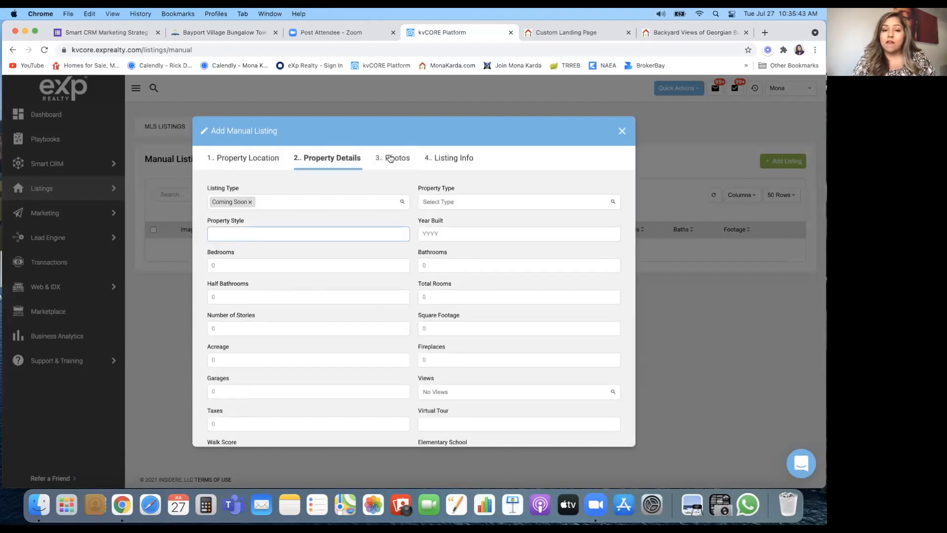
# Step: Step through Photos and Listing Info, then close the form with 'Yes, close!'
pyautogui.click(393, 157)
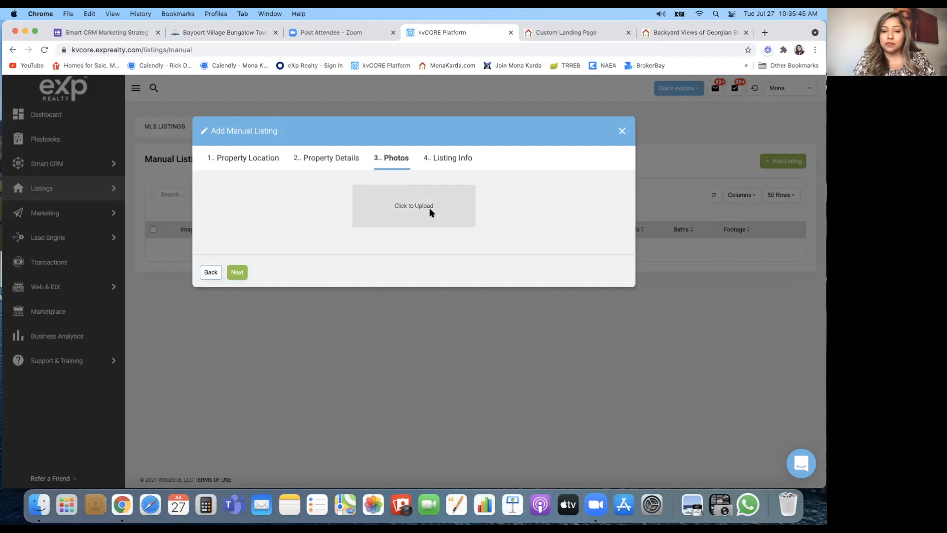
pyautogui.click(451, 159)
pyautogui.scroll(-2, 291, 385)
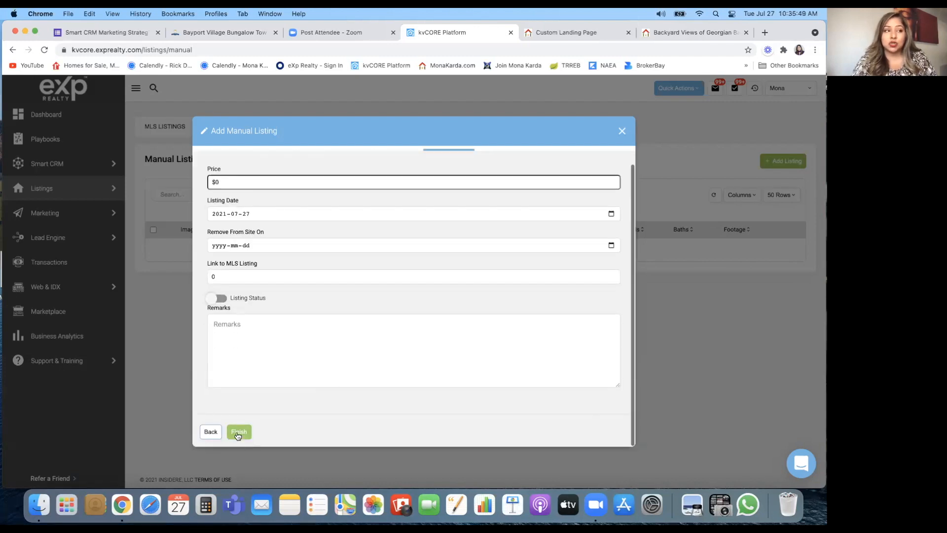
pyautogui.click(622, 132)
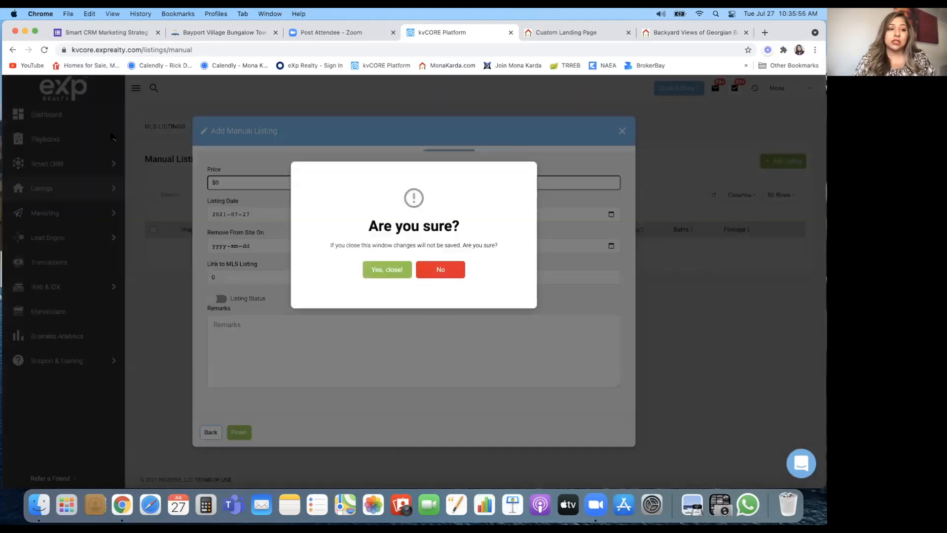
pyautogui.click(389, 275)
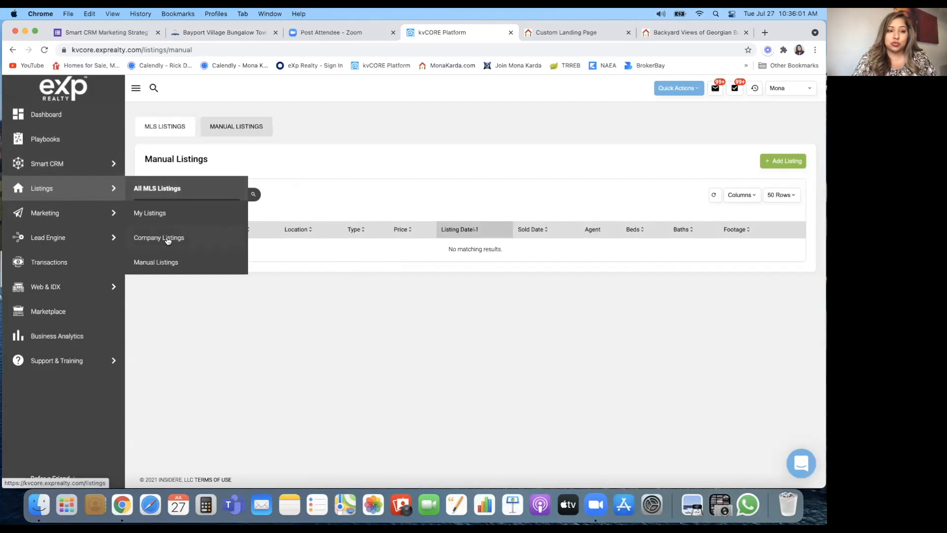
pyautogui.click(165, 239)
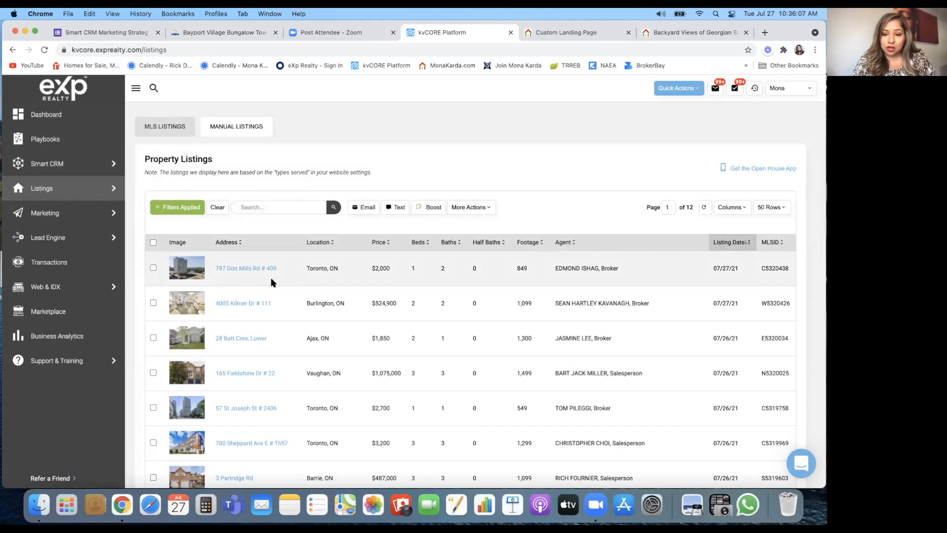
pyautogui.click(250, 301)
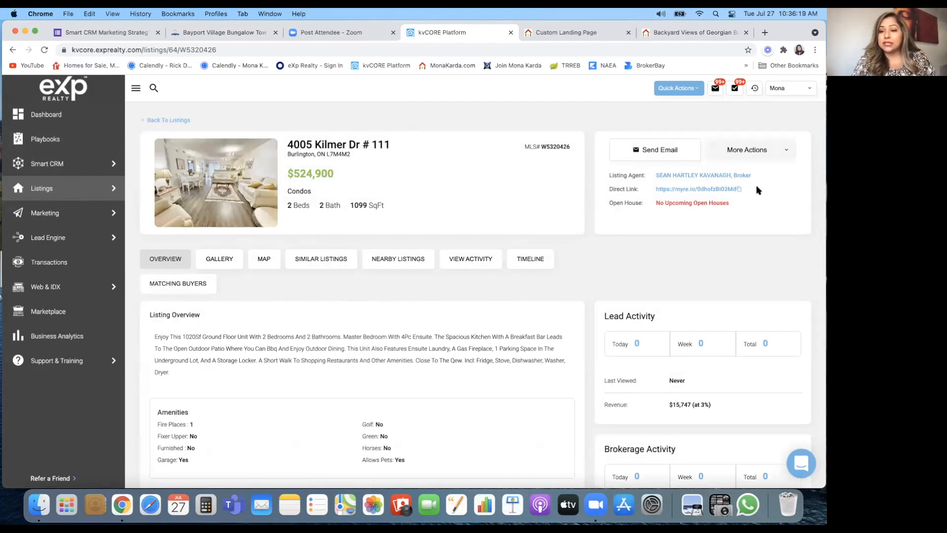
pyautogui.moveTo(656, 190); pyautogui.dragTo(741, 188)
pyautogui.click(741, 189)
pyautogui.tripleClick(741, 189)
pyautogui.click(739, 190)
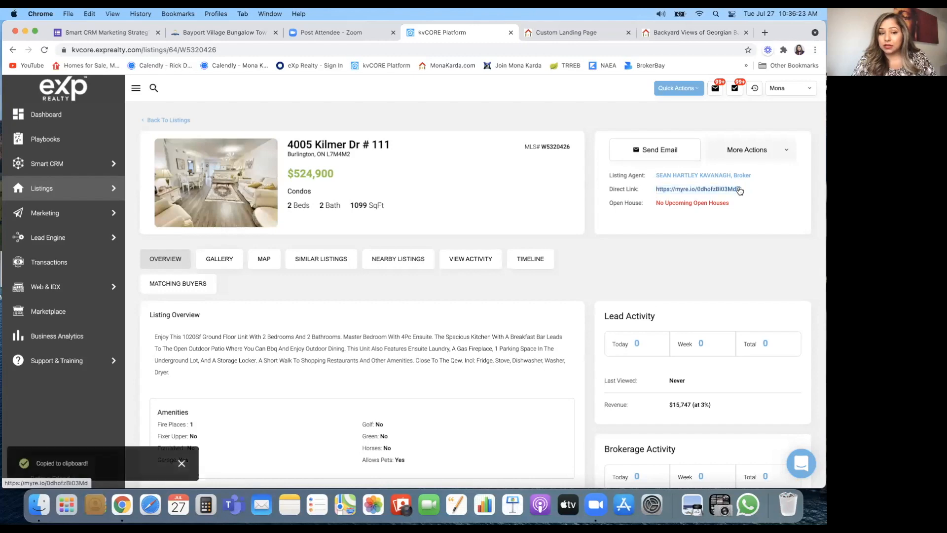
# Step: Replace the landing page's URL After Login with the copied listing link
pyautogui.click(558, 35)
pyautogui.tripleClick(510, 92)
pyautogui.press('BackSpace')
pyautogui.press('super+v')
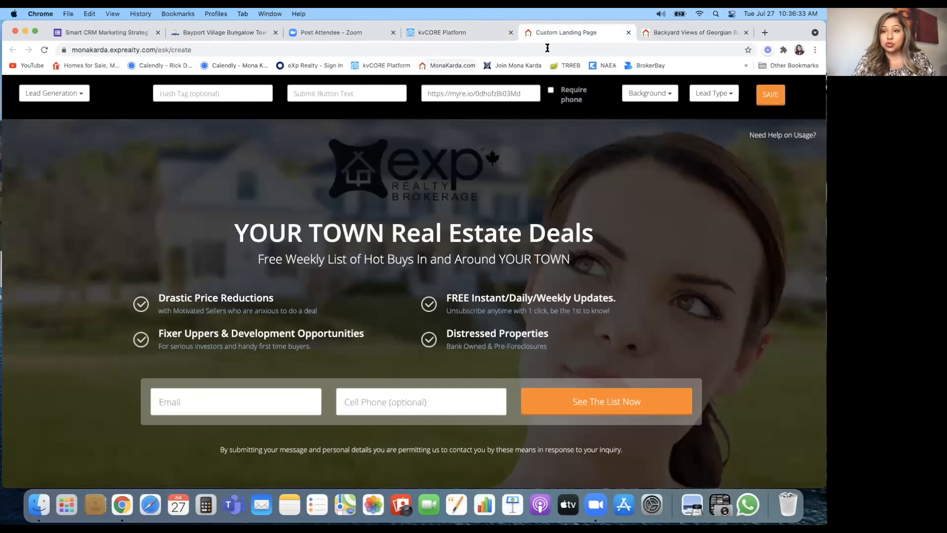
pyautogui.click(449, 32)
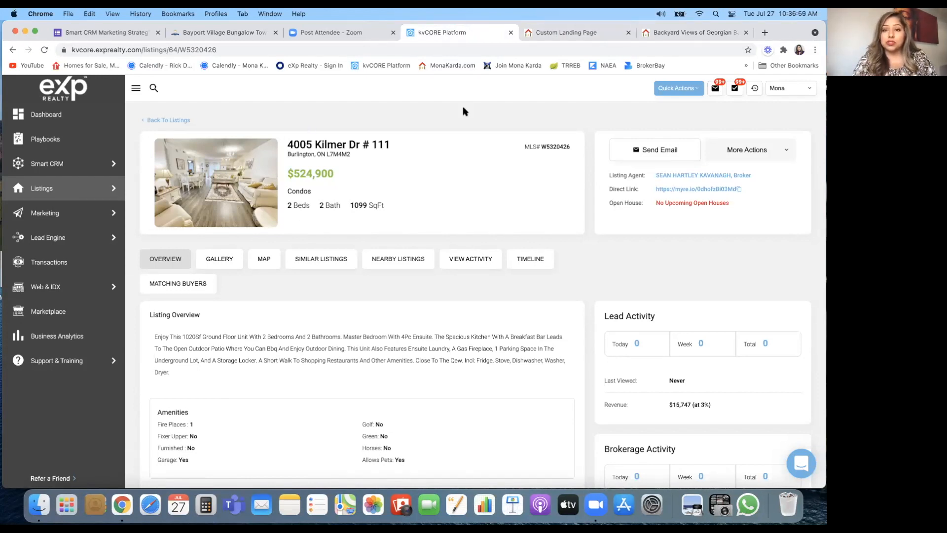
pyautogui.click(569, 37)
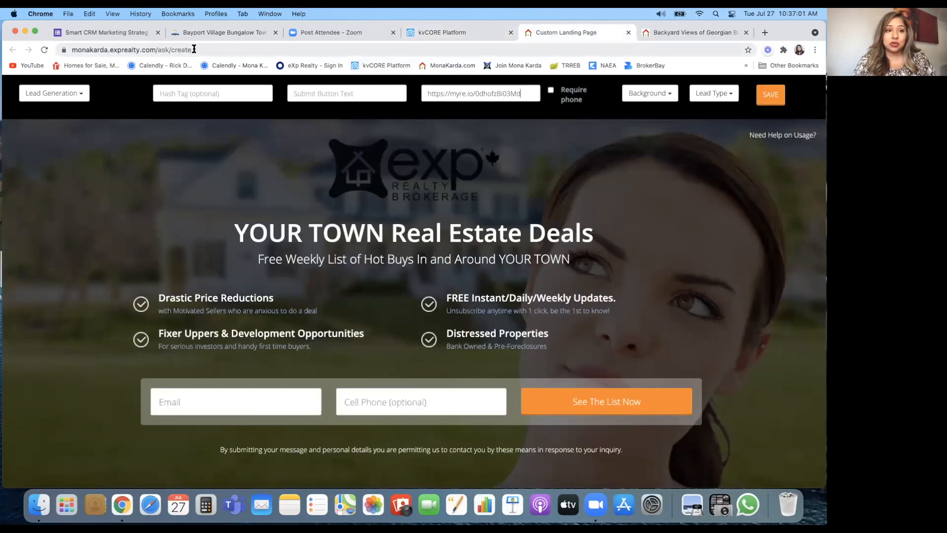
# Step: Copy the Backyard Views of Georgian Bay page's URL from the address bar
pyautogui.click(681, 33)
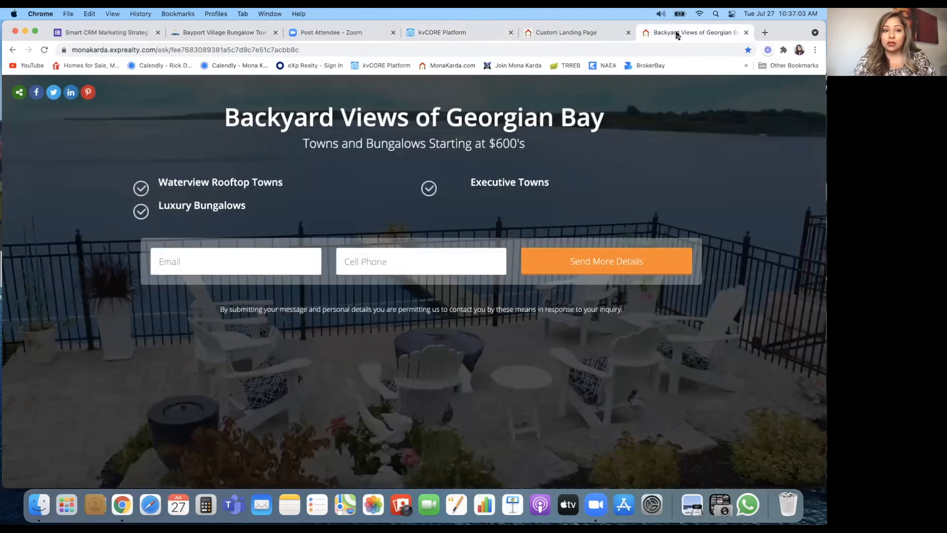
pyautogui.click(304, 49)
pyautogui.press('super+c')
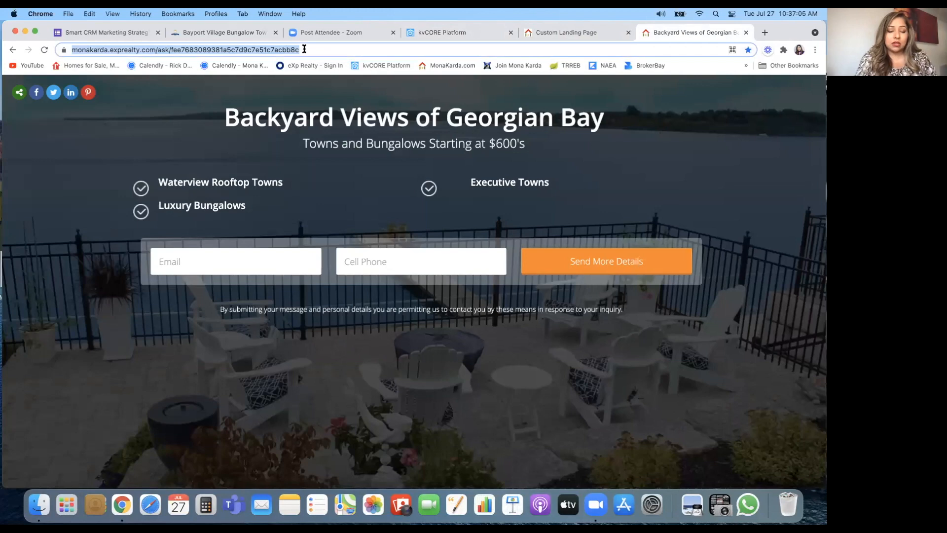
pyautogui.click(467, 31)
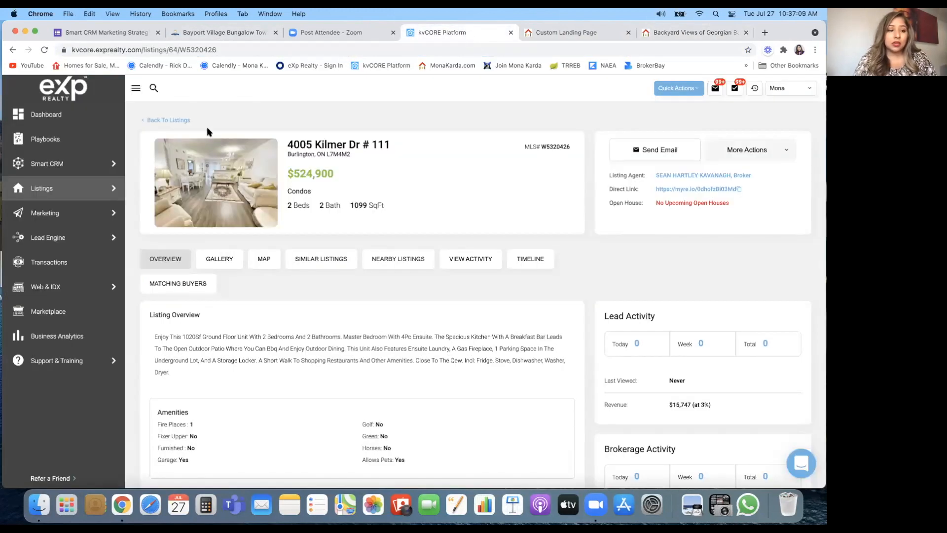
# Step: Open Web & IDX Website Manager's Custom Pages list
pyautogui.moveTo(57, 292)
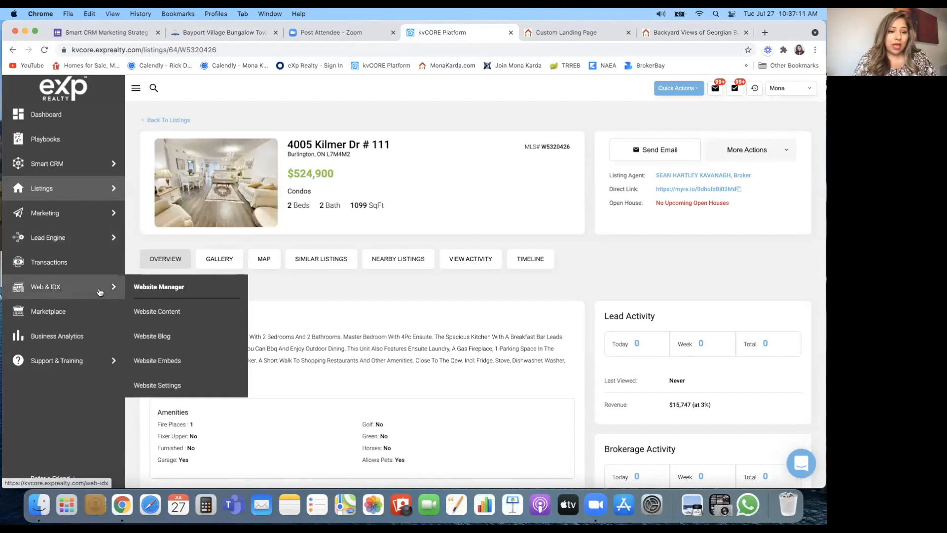
pyautogui.click(160, 291)
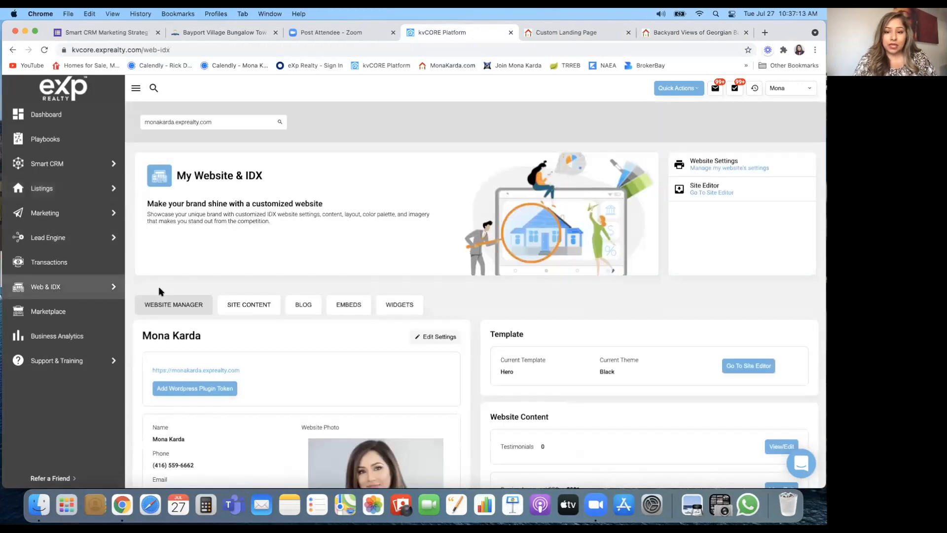
pyautogui.scroll(-4, 317, 249)
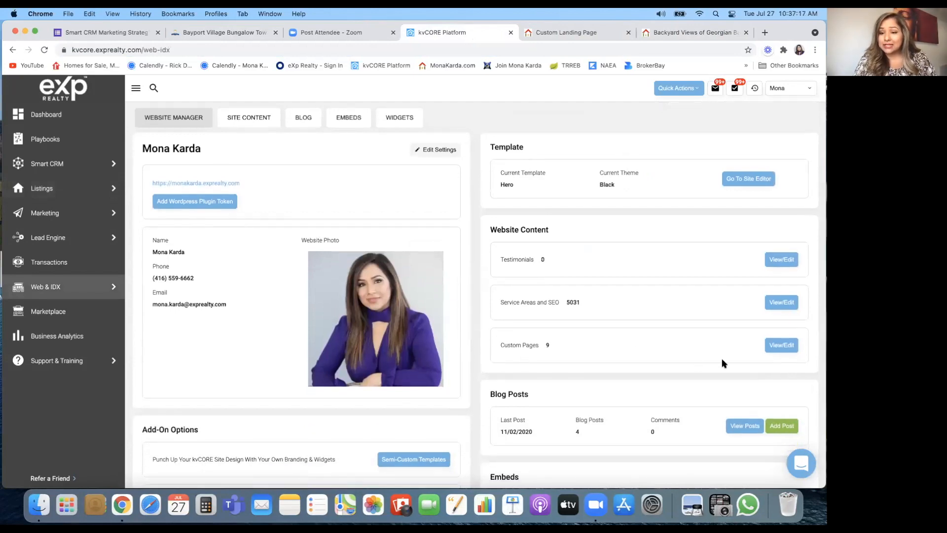
pyautogui.click(790, 346)
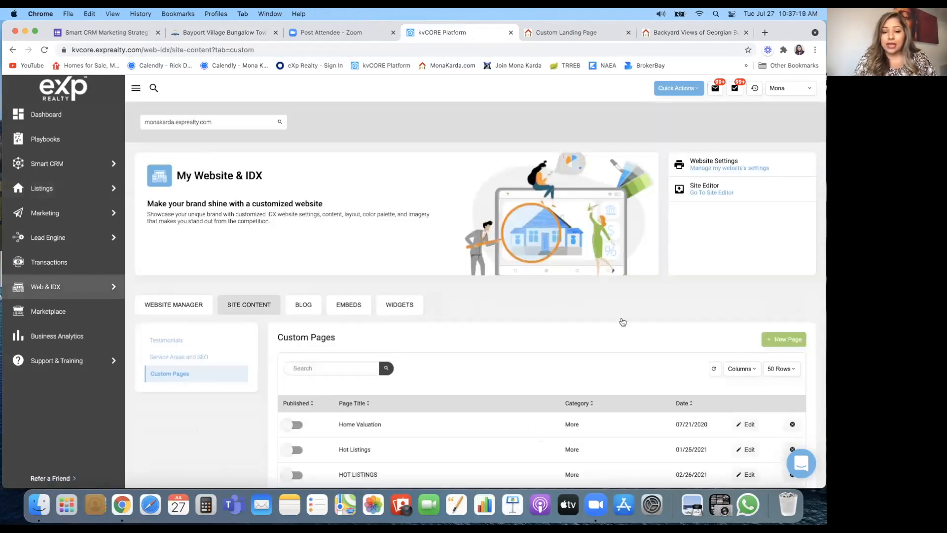
pyautogui.scroll(-4, 580, 339)
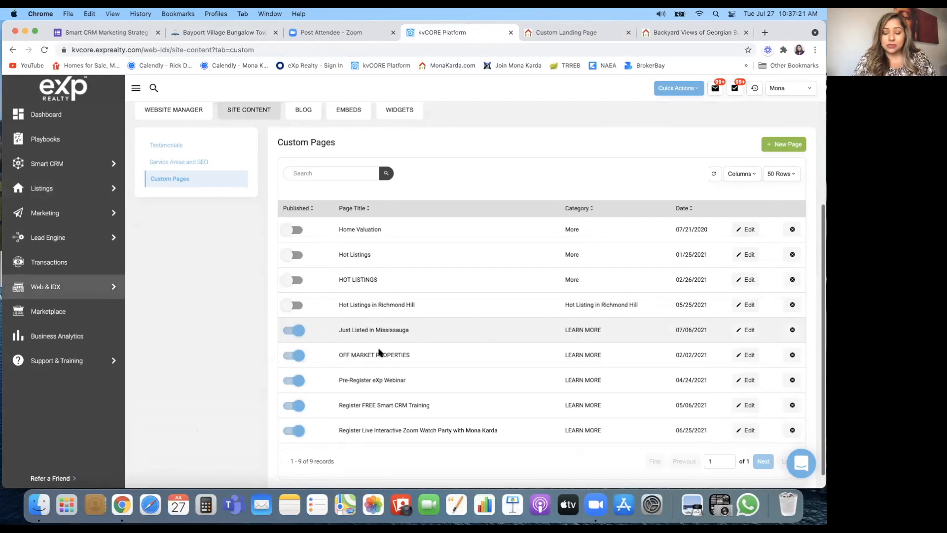
# Step: Create a New Custom Page and paste the Georgian Bay page address into its URL field
pyautogui.click(782, 144)
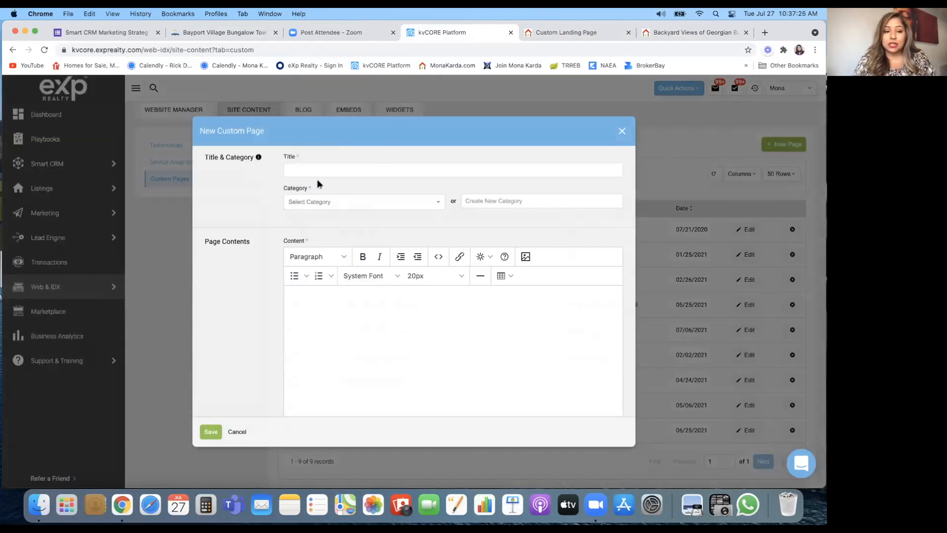
pyautogui.scroll(-10, 258, 330)
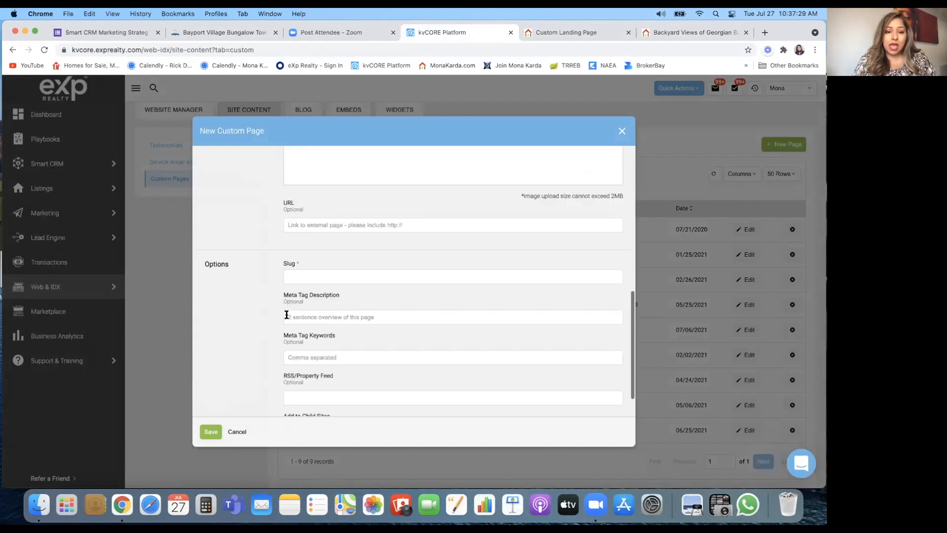
pyautogui.scroll(-2, 290, 315)
pyautogui.scroll(10, 290, 319)
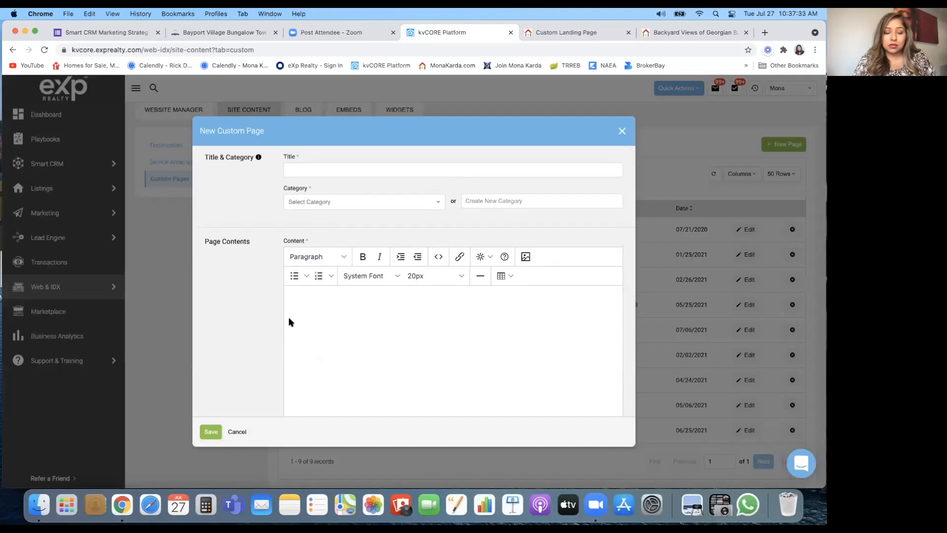
pyautogui.scroll(-5, 290, 319)
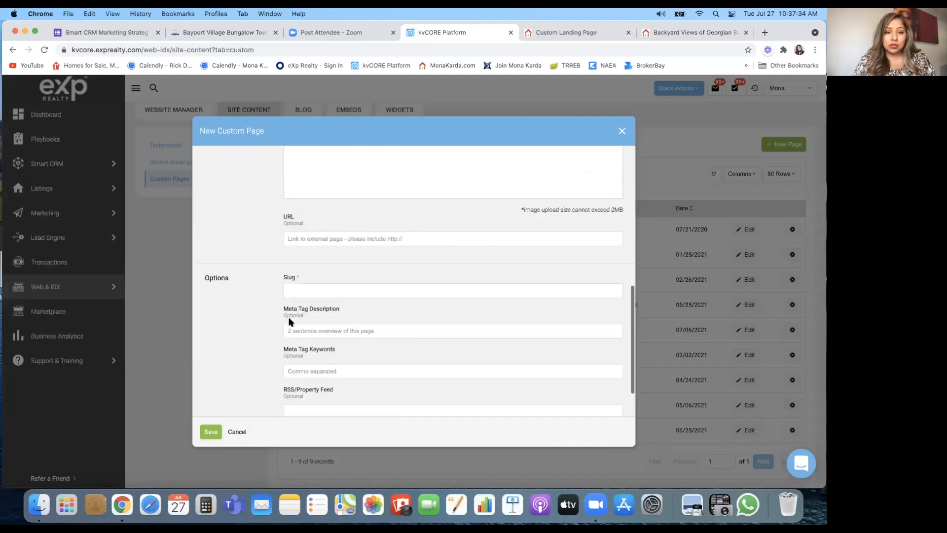
pyautogui.click(323, 240)
pyautogui.press('super+v')
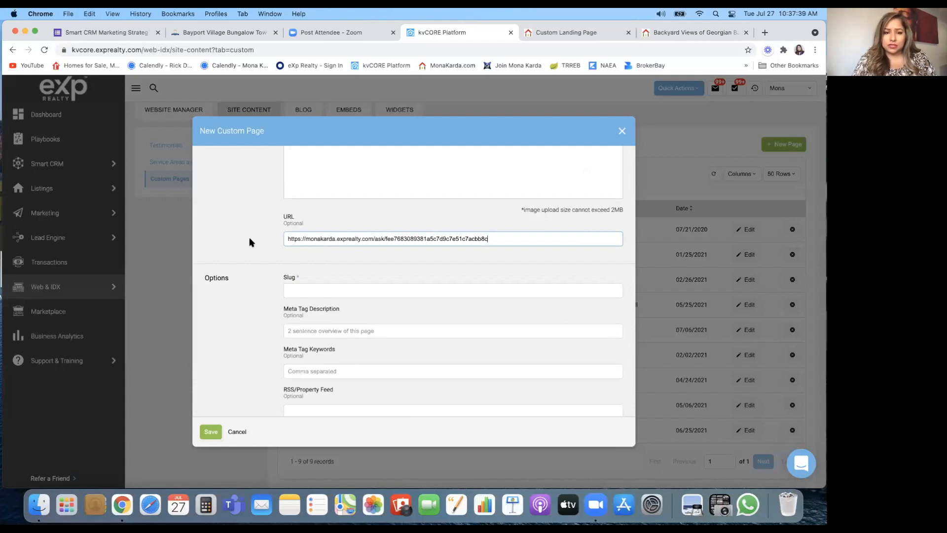
pyautogui.scroll(-2, 250, 242)
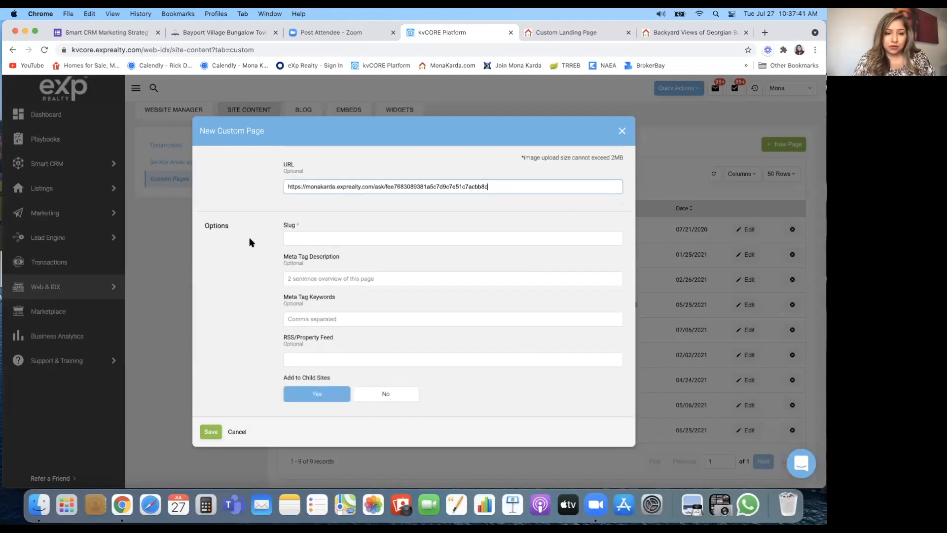
pyautogui.scroll(10, 251, 242)
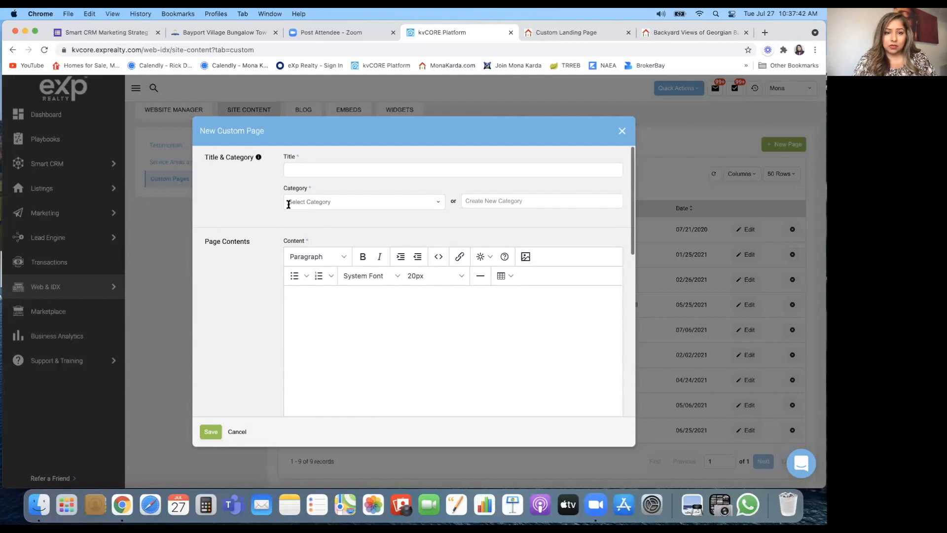
# Step: Title the new custom page 'Bay Point Village'
pyautogui.click(304, 168)
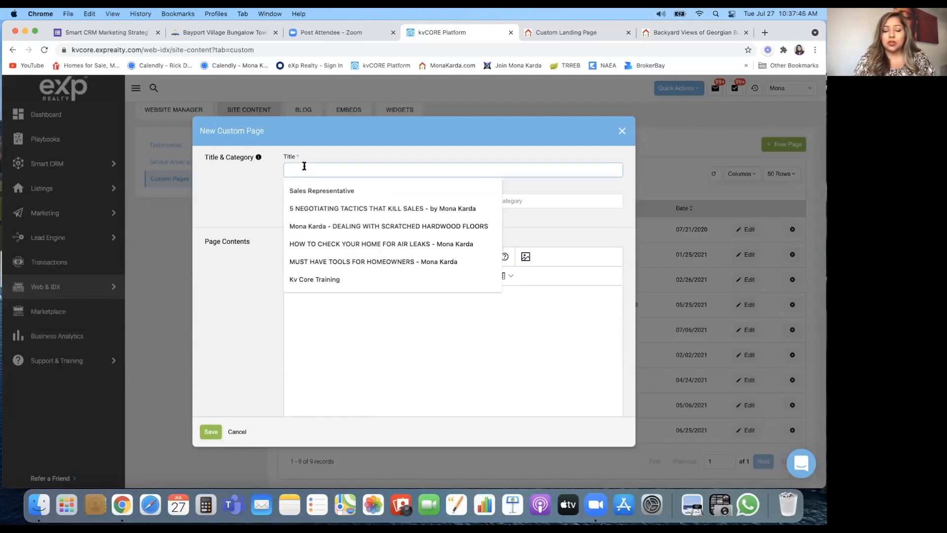
pyautogui.click(257, 172)
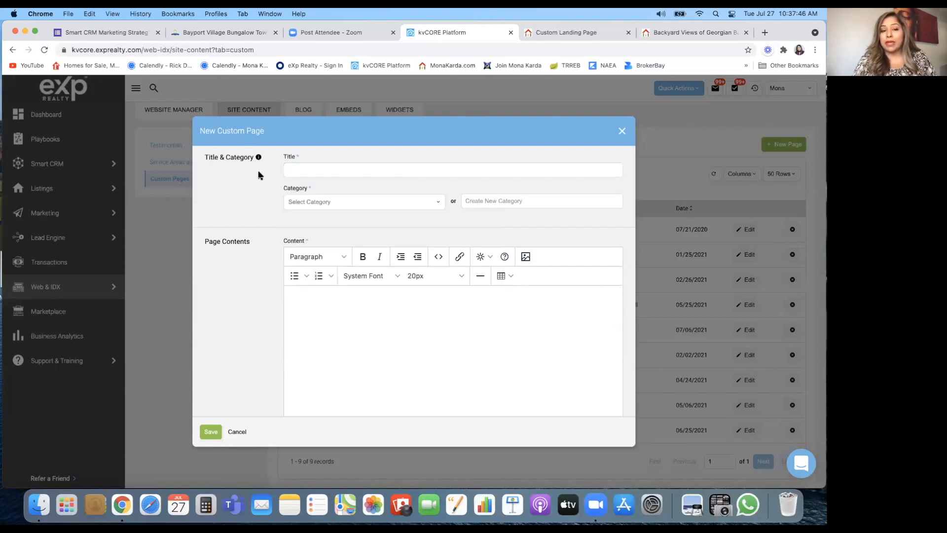
pyautogui.click(290, 171)
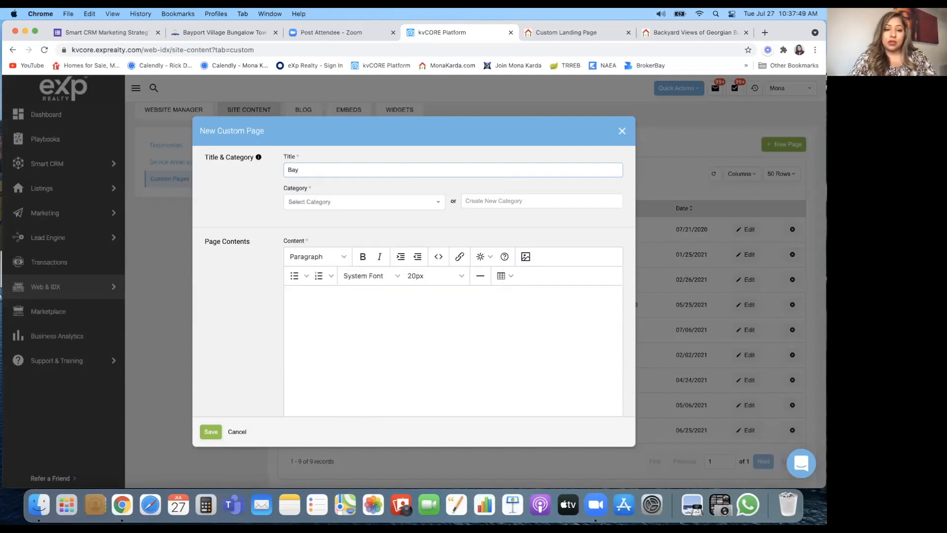
pyautogui.write('Point Village')
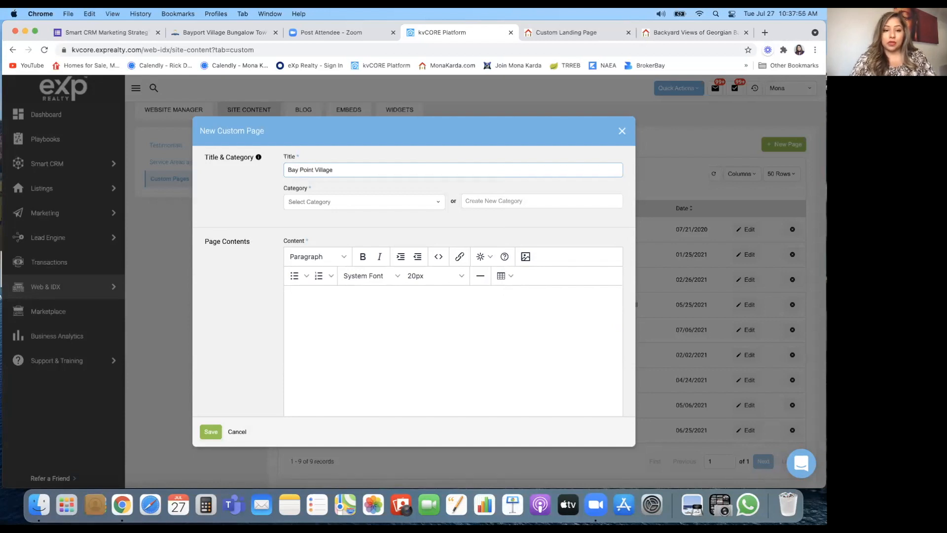
# Step: Create and assign a new 'Pre Construction' category
pyautogui.click(327, 201)
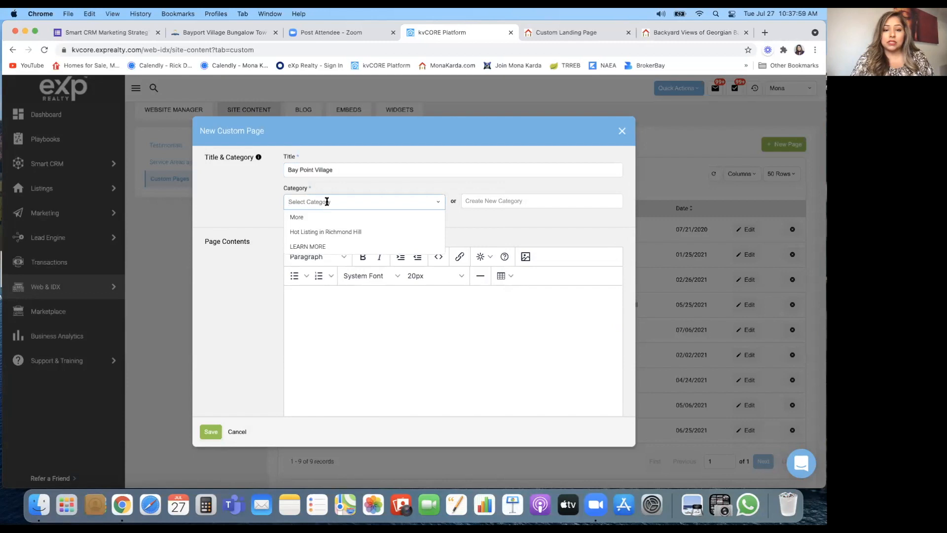
pyautogui.click(326, 203)
pyautogui.click(509, 200)
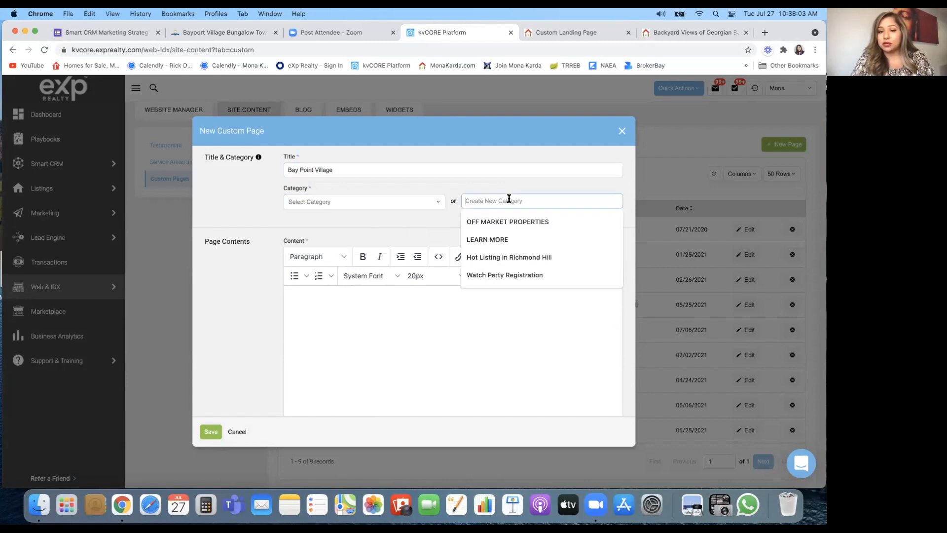
pyautogui.write('Pre Co')
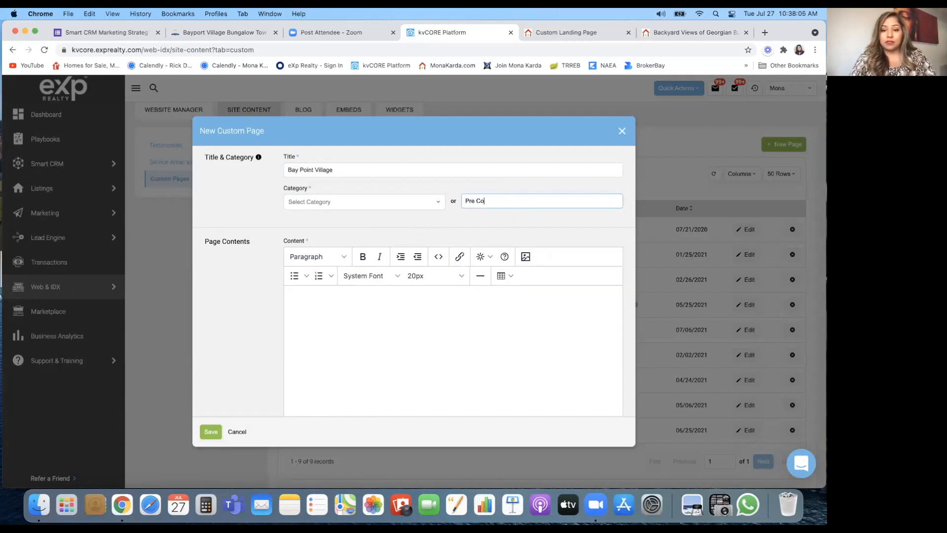
pyautogui.write('nstruction')
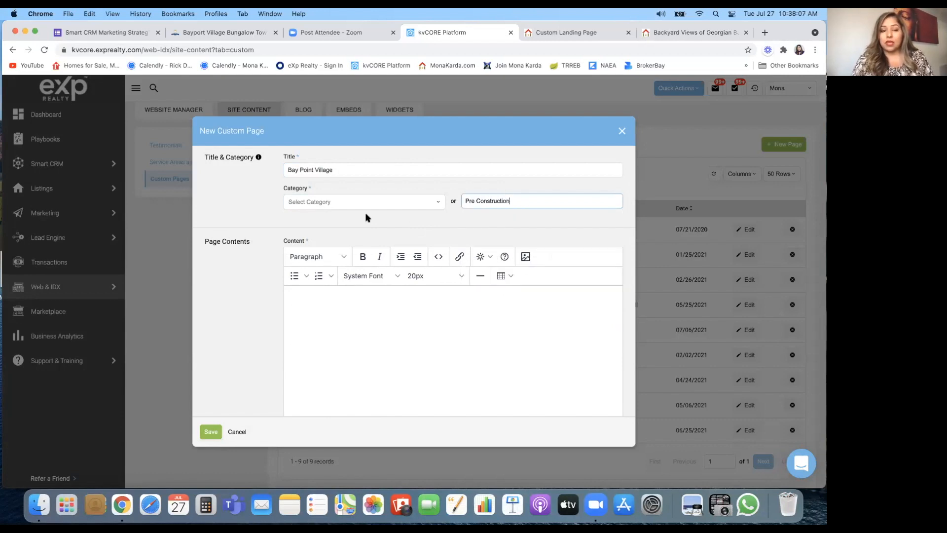
pyautogui.click(257, 216)
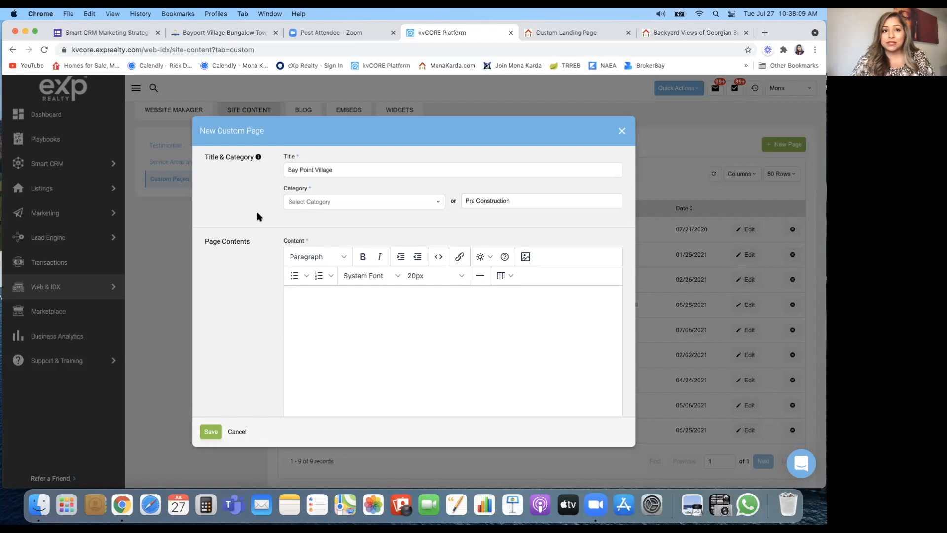
pyautogui.click(594, 34)
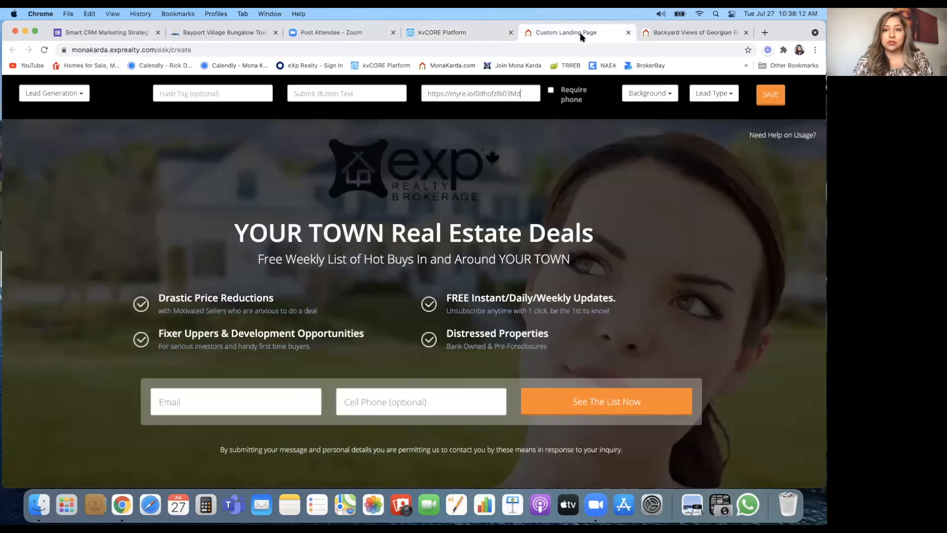
# Step: Load the 'We Love Making People Money' homepage in a new tab, then return to the page form
pyautogui.click(764, 33)
pyautogui.click(456, 68)
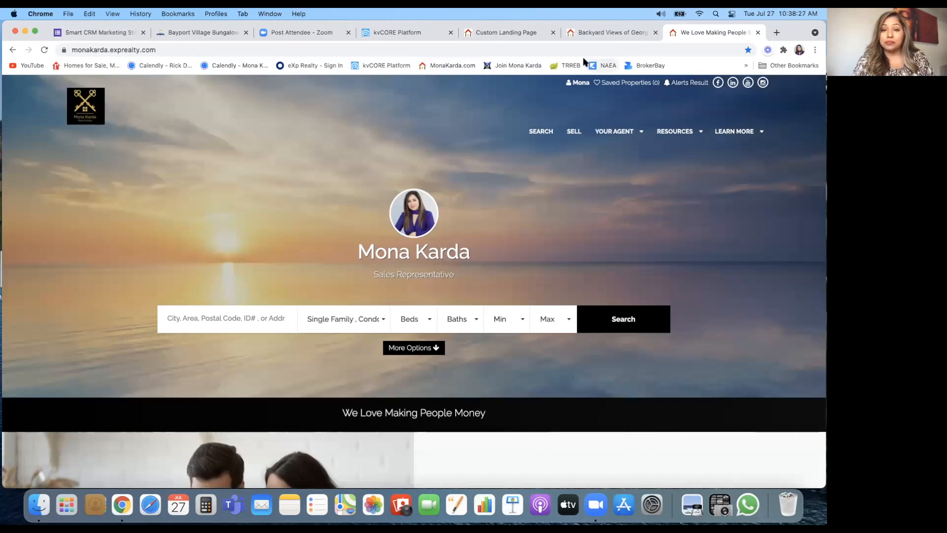
pyautogui.click(508, 33)
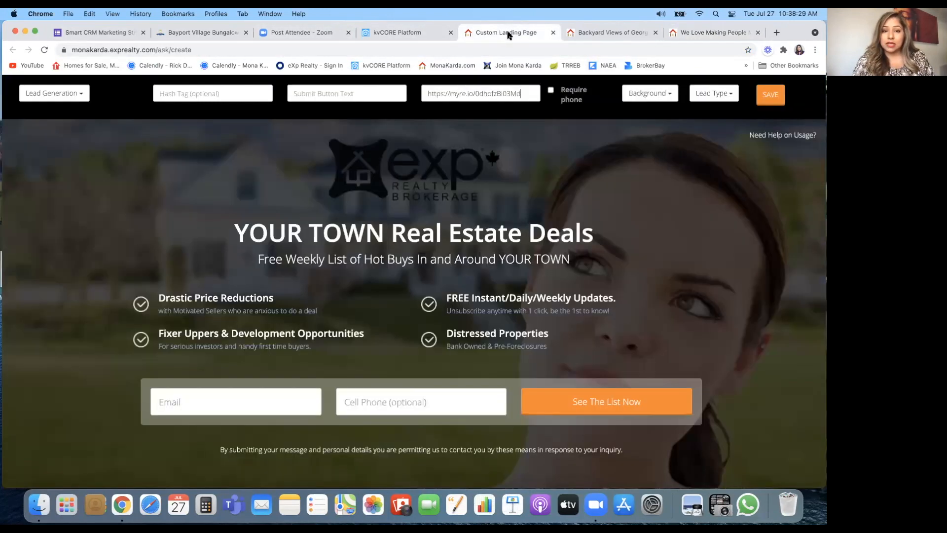
pyautogui.click(590, 33)
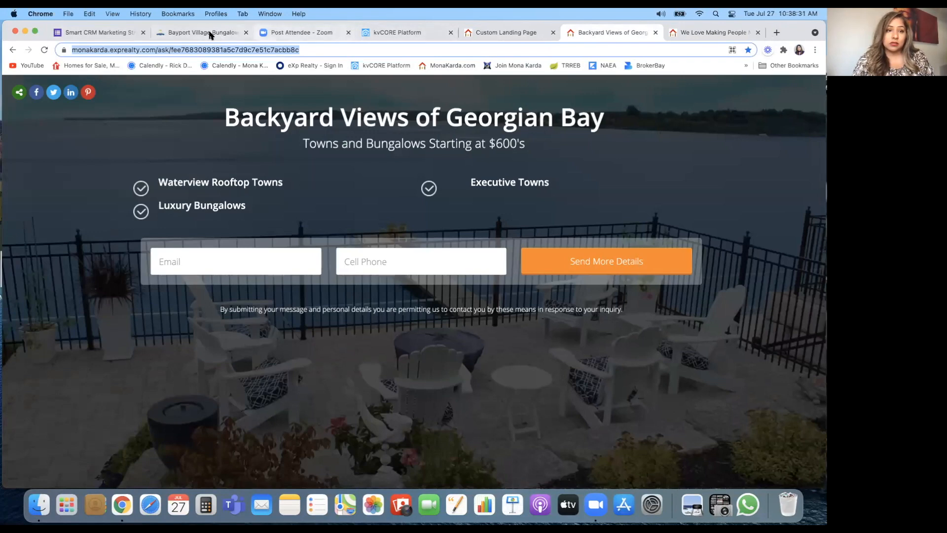
pyautogui.click(695, 34)
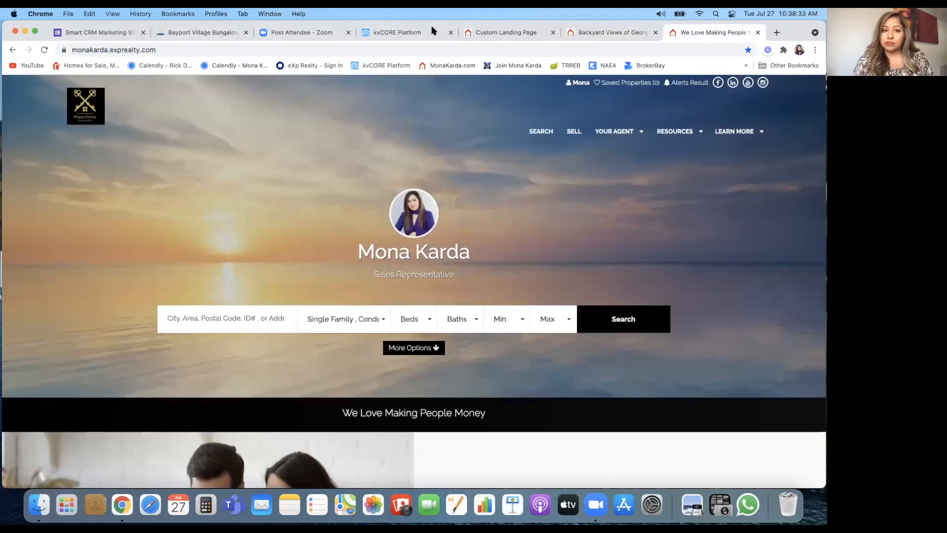
pyautogui.click(431, 28)
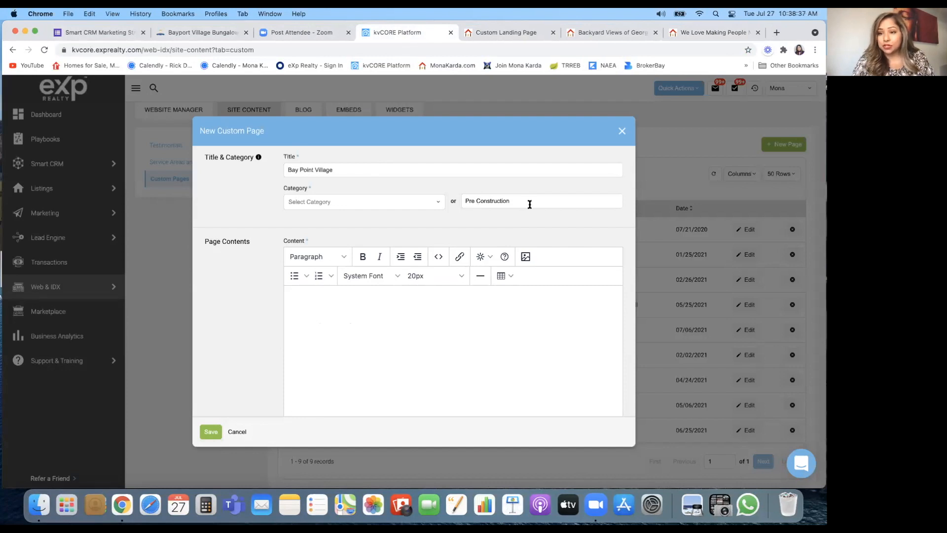
# Step: Scroll to the dialog's Options and save the Bay Point Village page with its Georgian Bay URL
pyautogui.scroll(-5, 272, 315)
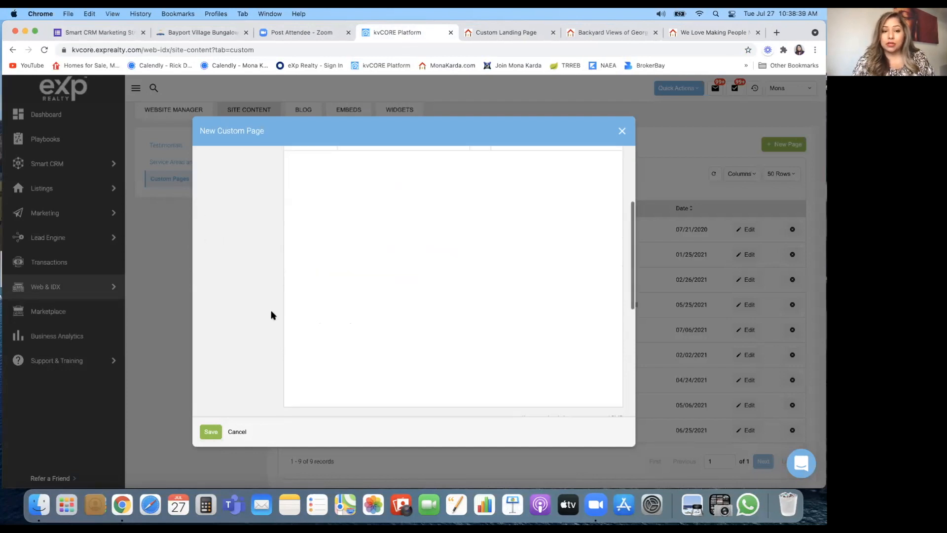
pyautogui.scroll(2, 272, 315)
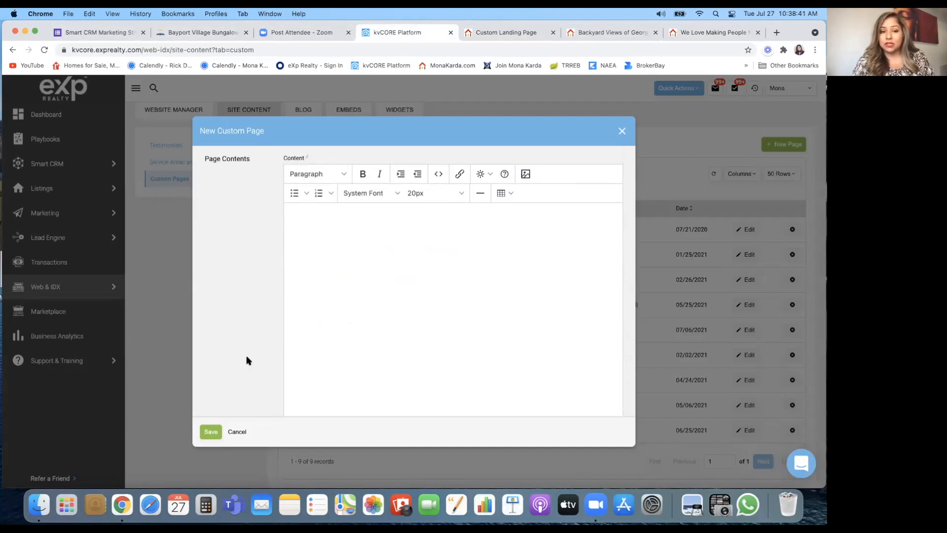
pyautogui.scroll(-8, 251, 338)
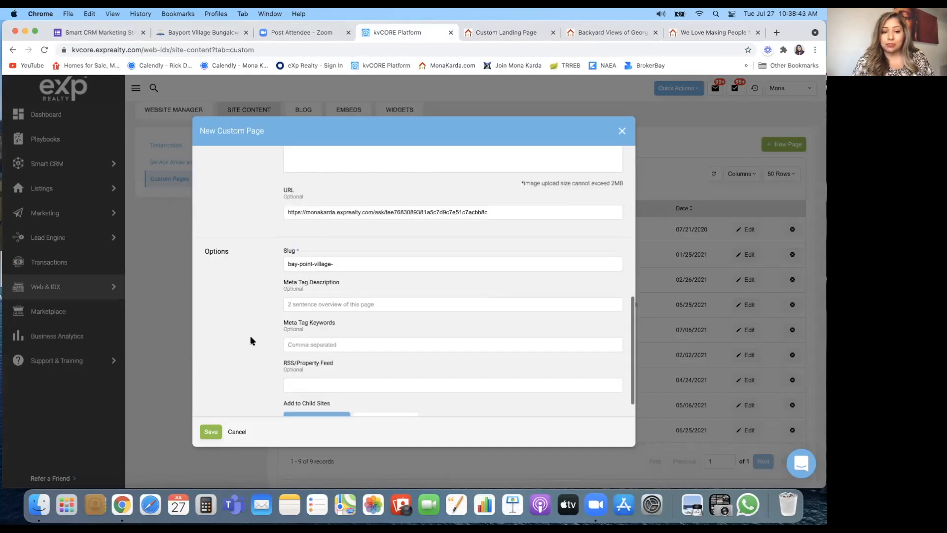
pyautogui.scroll(-1, 250, 336)
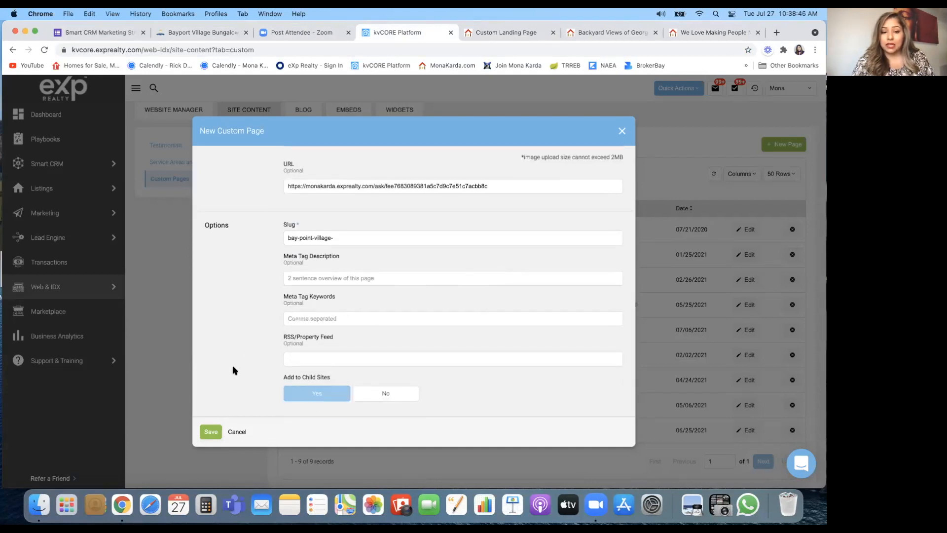
pyautogui.click(210, 432)
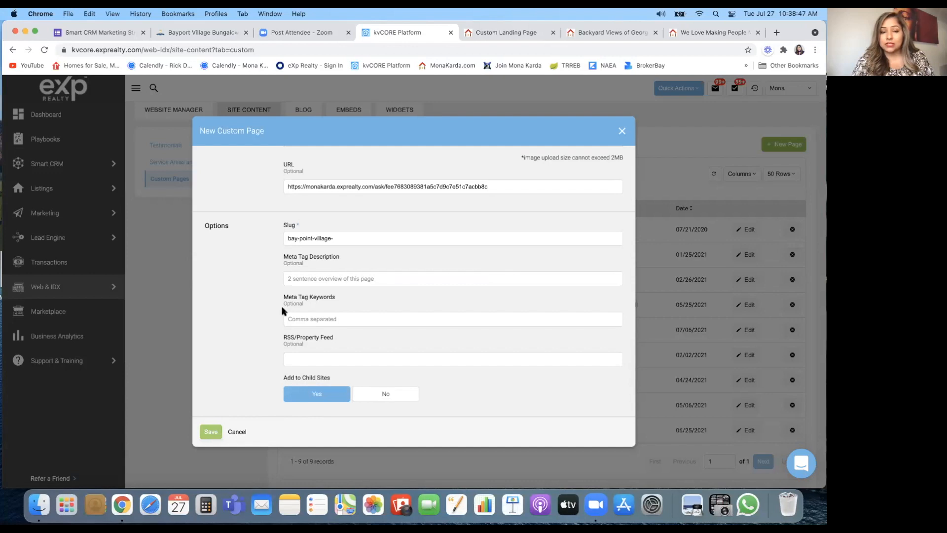
pyautogui.scroll(4, 291, 301)
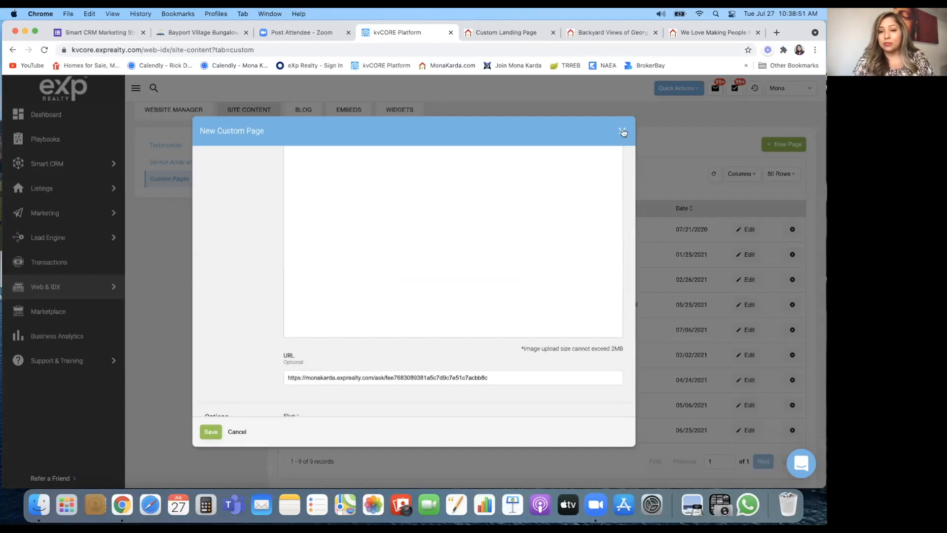
pyautogui.click(518, 35)
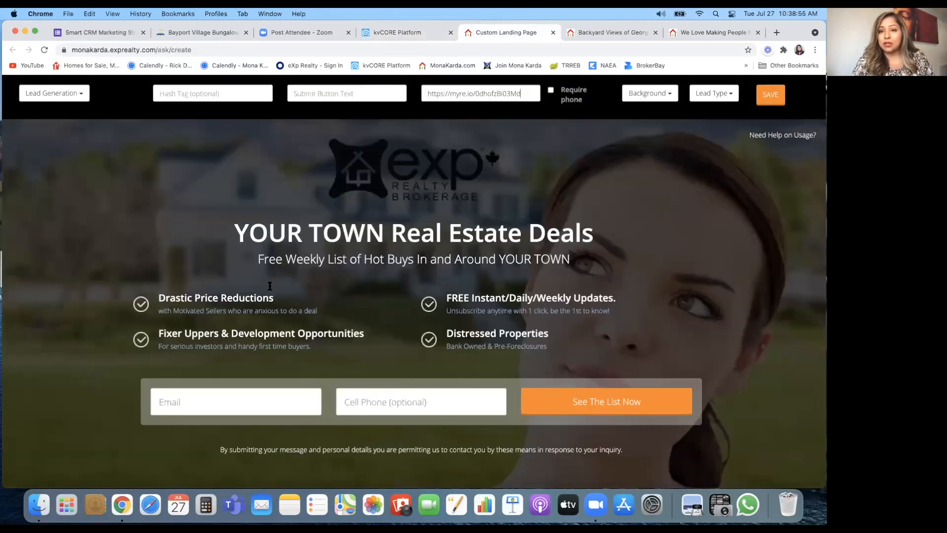
pyautogui.click(603, 33)
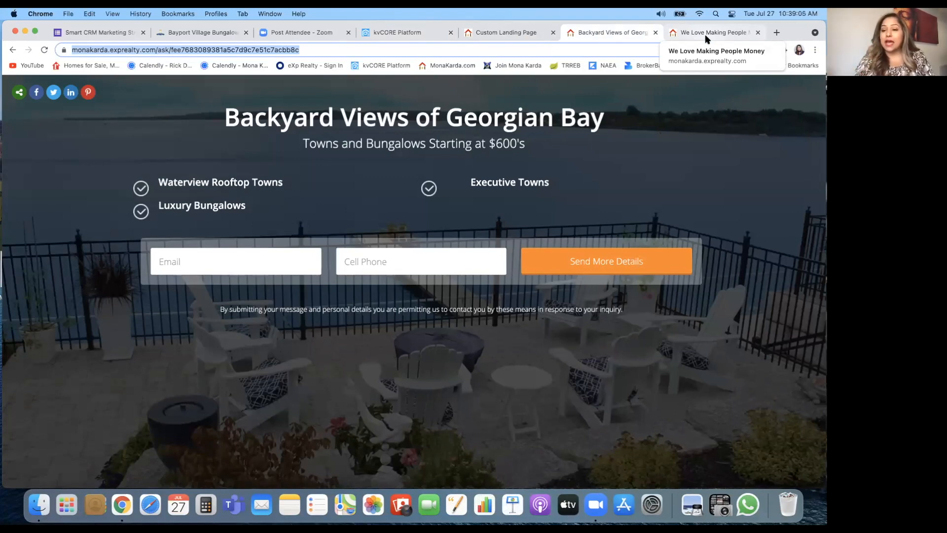
pyautogui.click(510, 33)
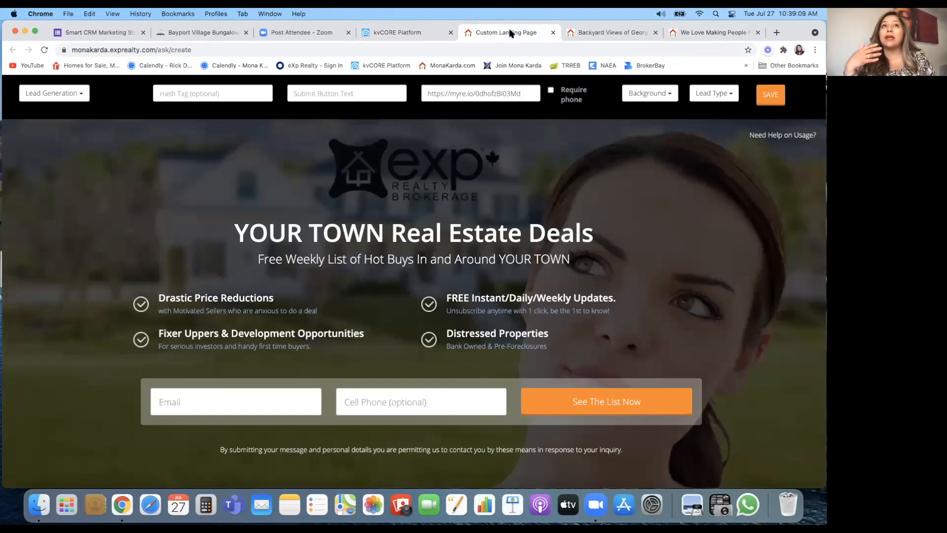
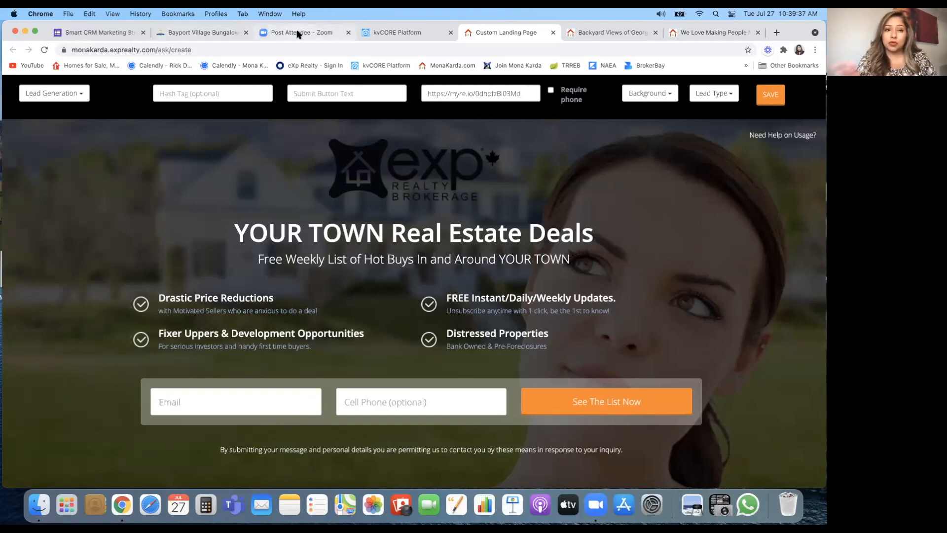
# Step: Discard the unsaved custom page and go to Marketing > Smart Campaigns
pyautogui.click(408, 34)
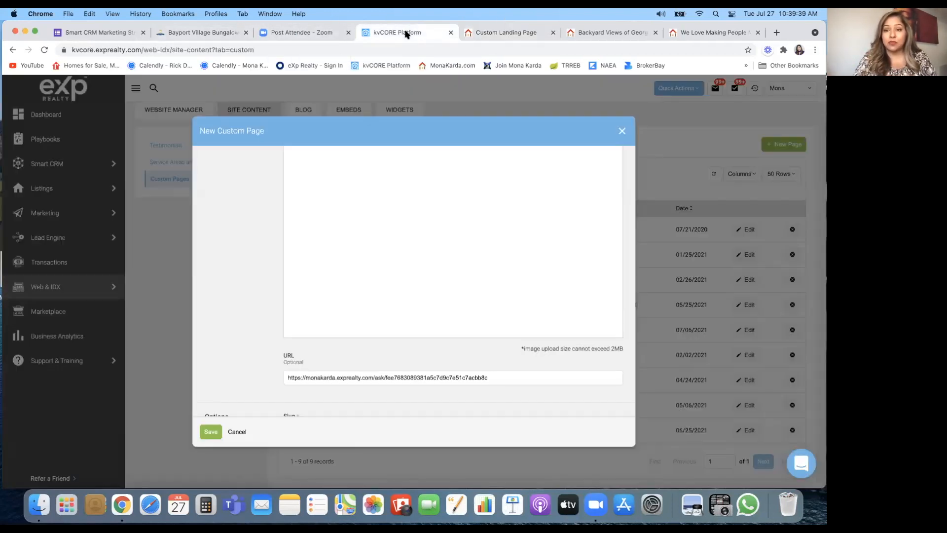
pyautogui.click(622, 131)
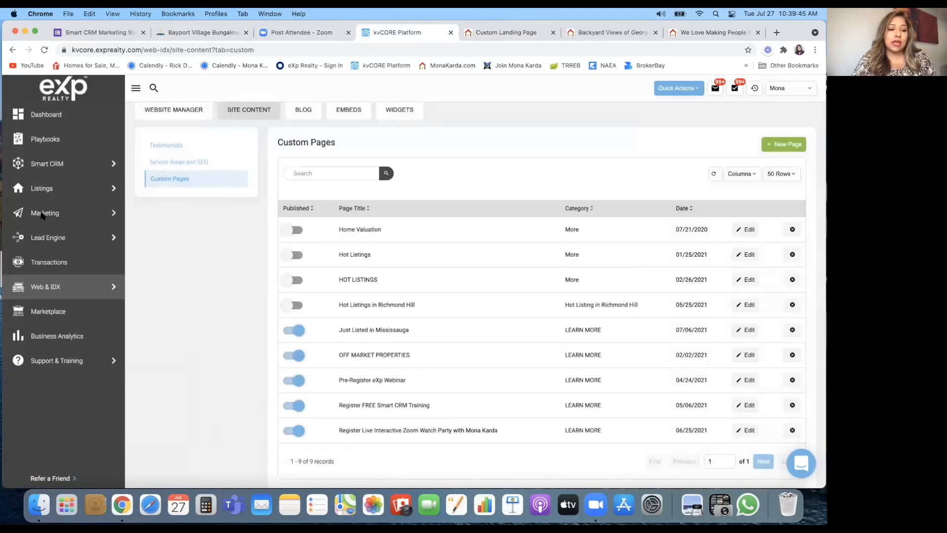
pyautogui.click(60, 216)
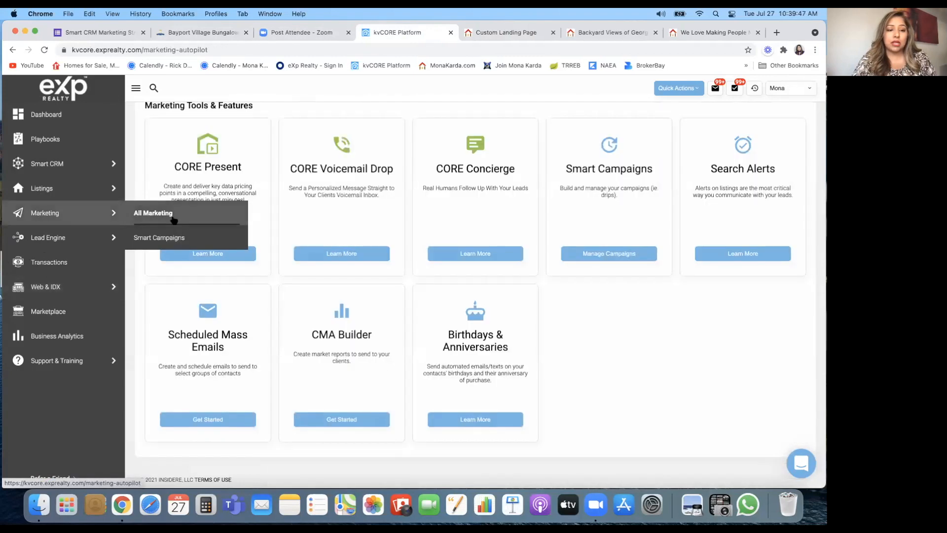
pyautogui.click(167, 238)
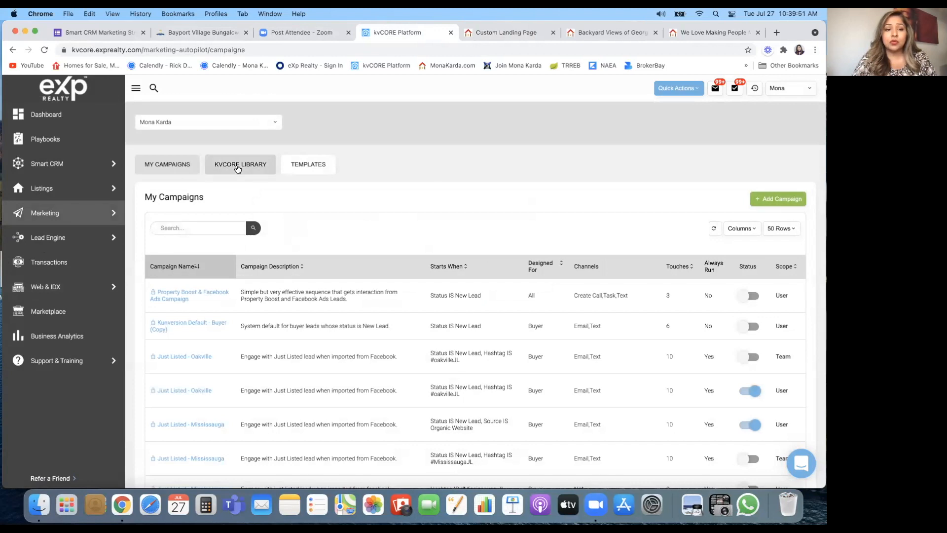
# Step: Browse the kvCORE Library's default campaigns, such as Open House and Default New Lead - Buyer
pyautogui.click(237, 169)
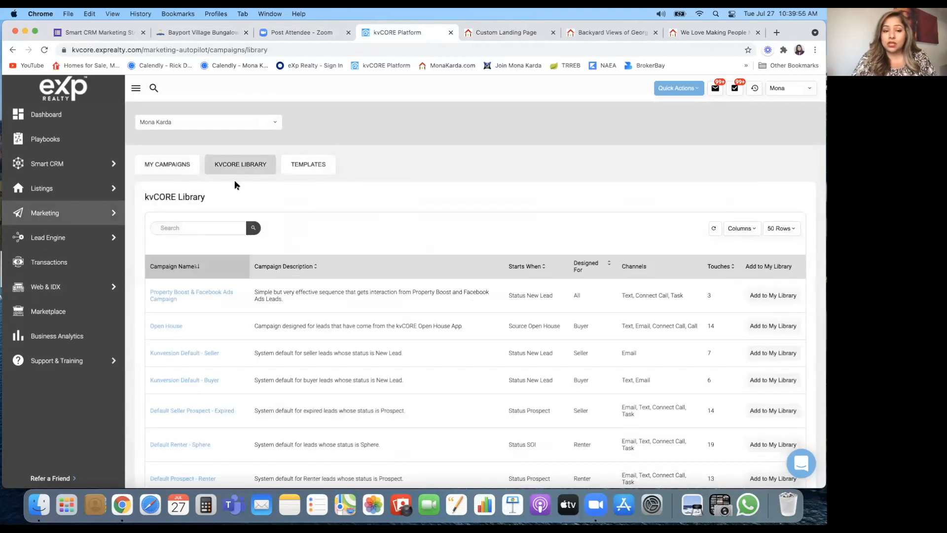
pyautogui.scroll(-10, 216, 354)
pyautogui.scroll(-5, 215, 353)
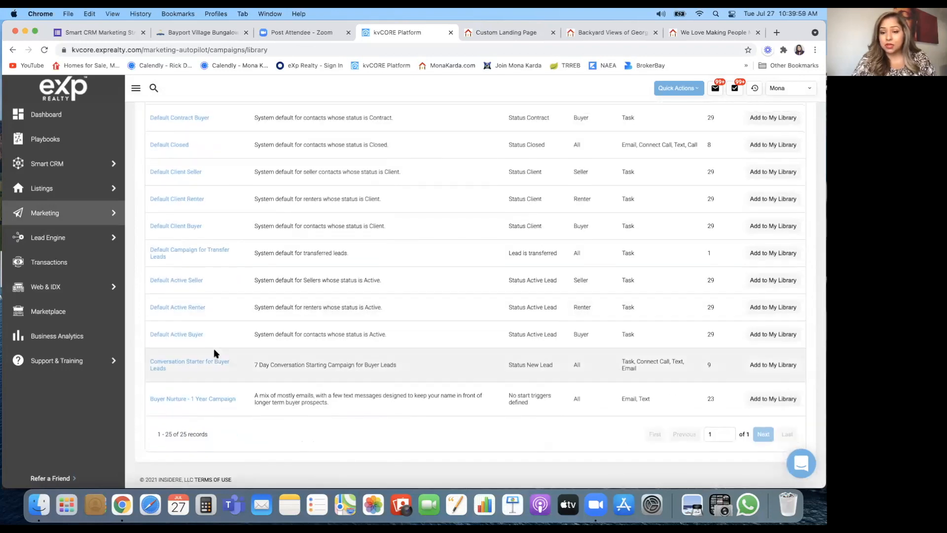
pyautogui.scroll(5, 218, 291)
pyautogui.scroll(10, 217, 291)
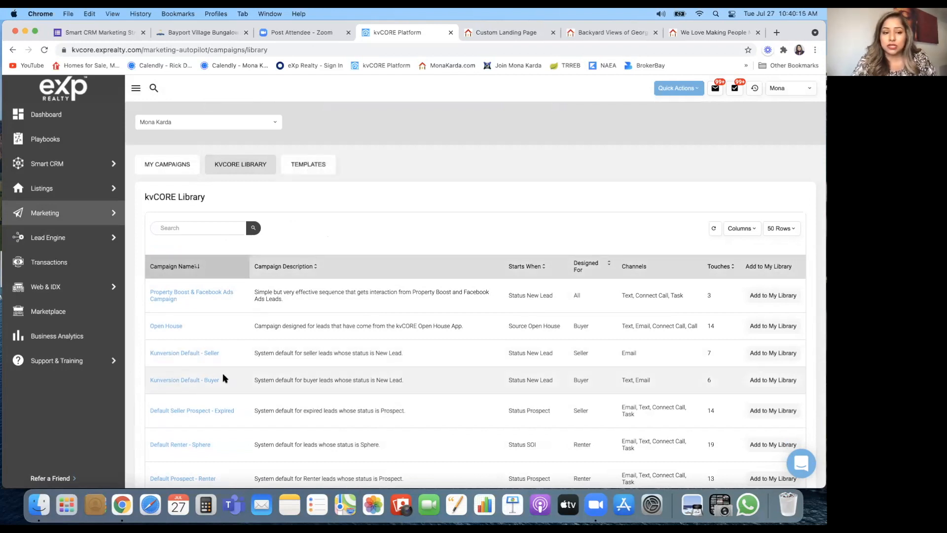
pyautogui.scroll(-3, 223, 373)
pyautogui.scroll(-1, 223, 378)
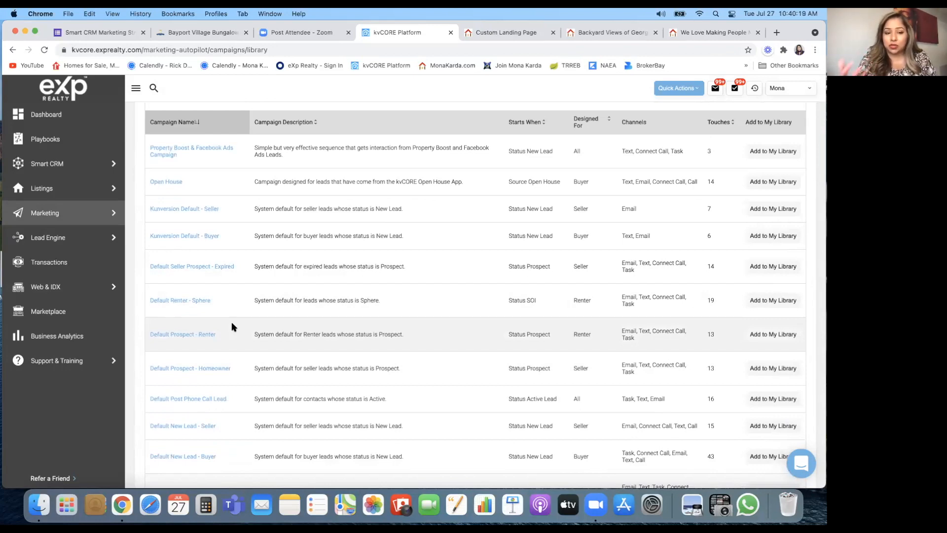
pyautogui.scroll(3, 231, 323)
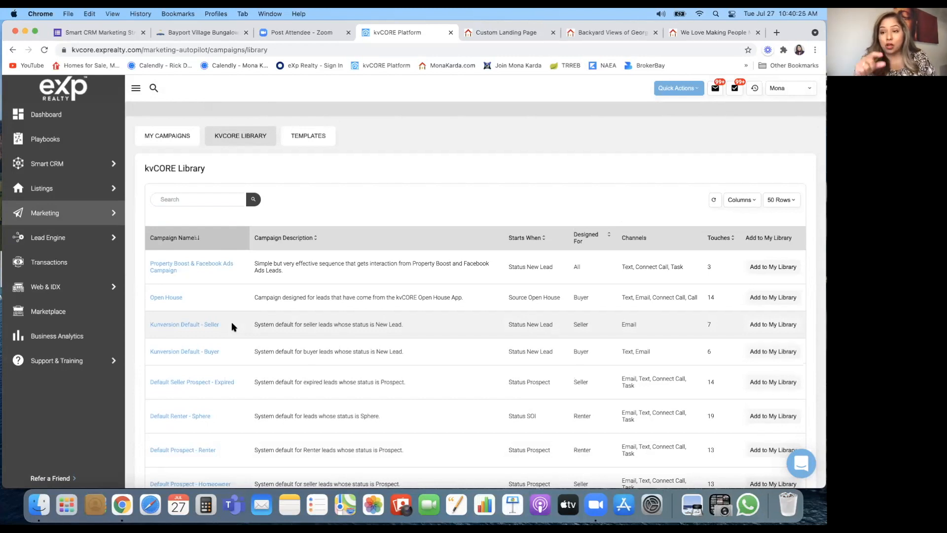
pyautogui.scroll(1, 231, 321)
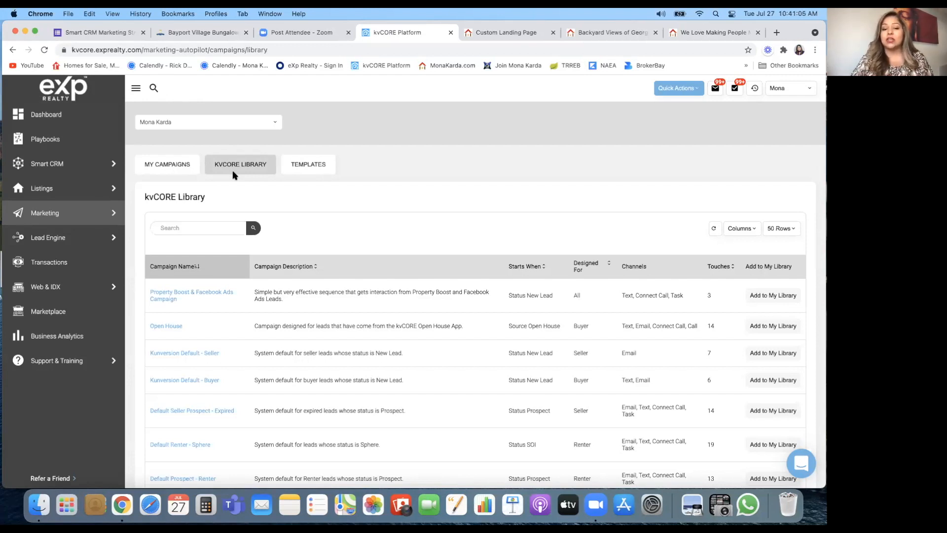
pyautogui.scroll(-3, 196, 324)
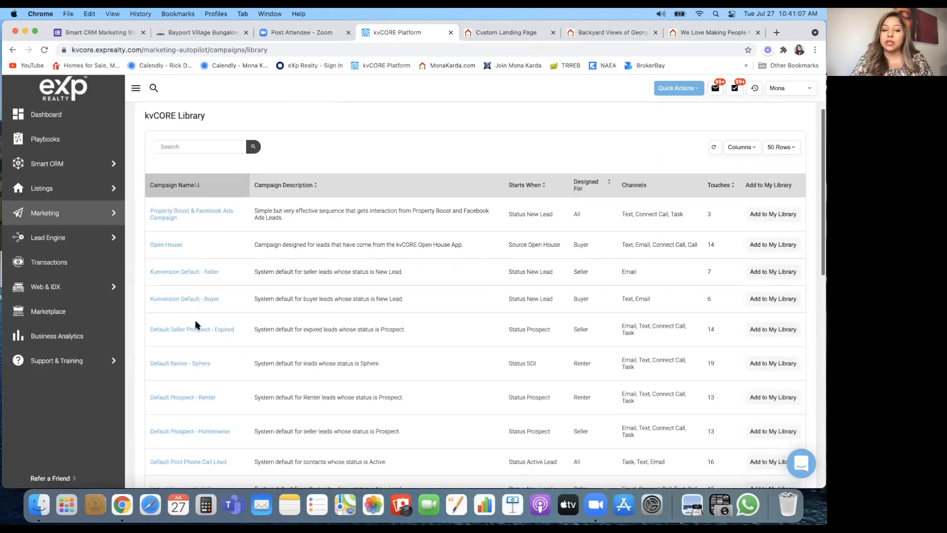
pyautogui.scroll(-2, 194, 320)
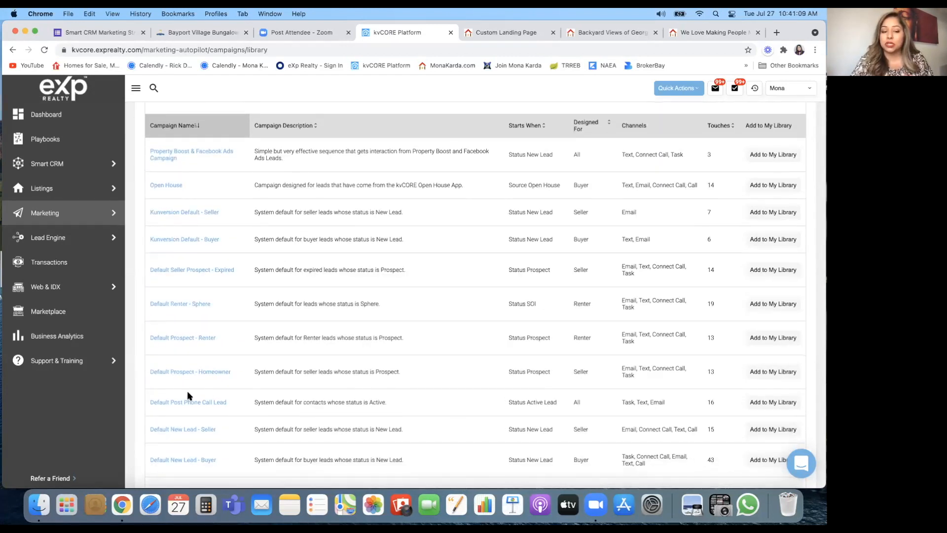
pyautogui.scroll(-1, 185, 396)
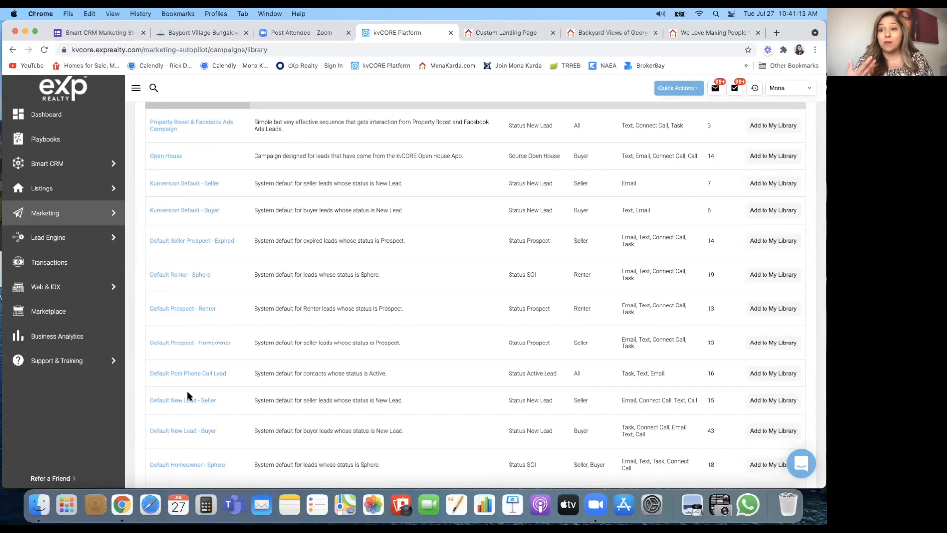
pyautogui.scroll(-2, 188, 396)
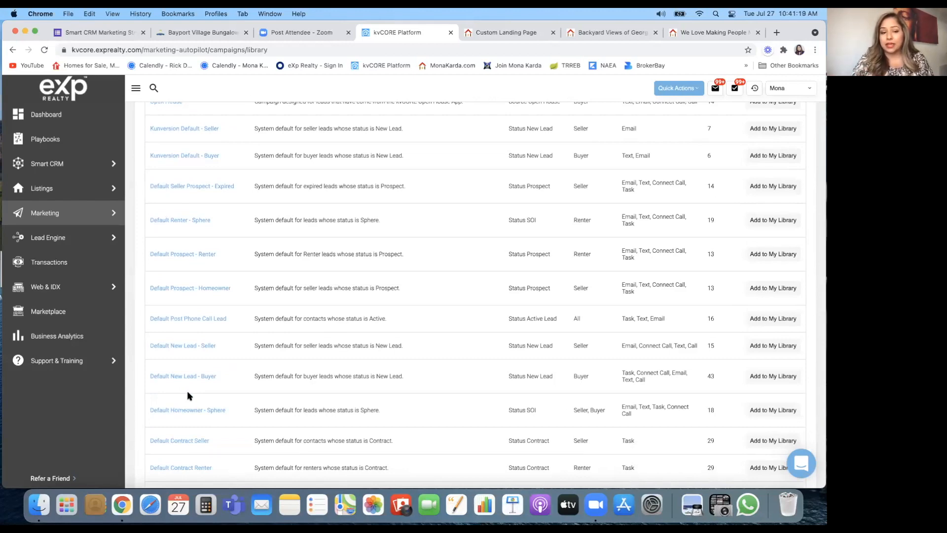
pyautogui.scroll(5, 187, 395)
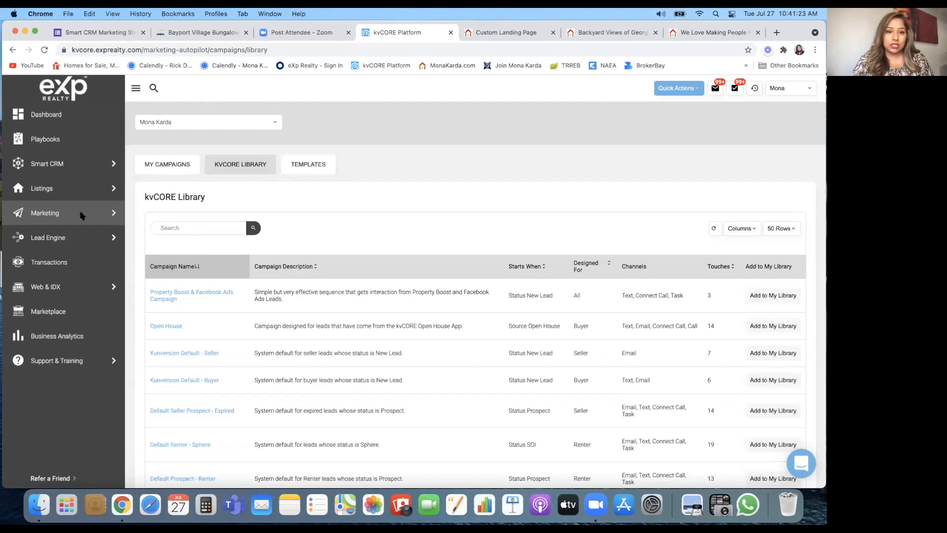
# Step: Show the message templates list and search it by an agent's first name
pyautogui.click(308, 165)
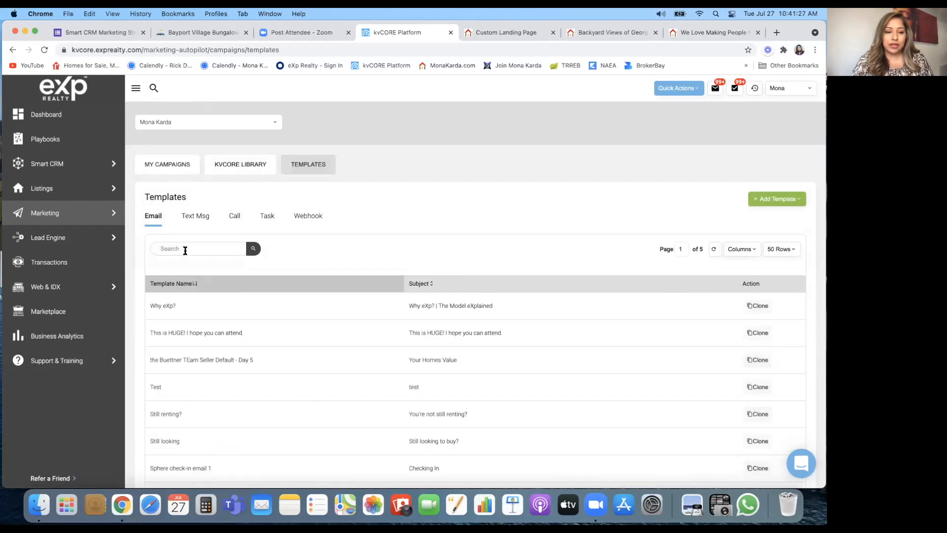
pyautogui.click(185, 250)
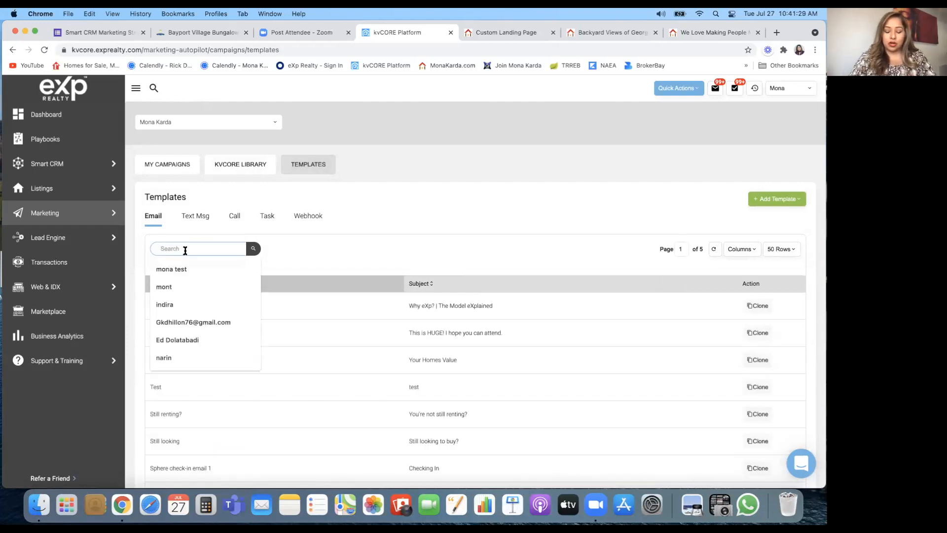
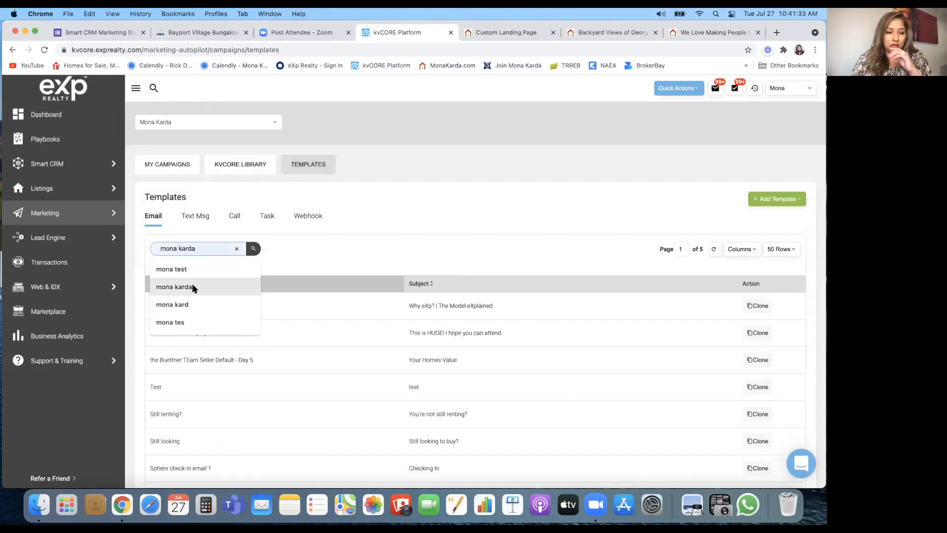
pyautogui.click(192, 286)
pyautogui.click(312, 254)
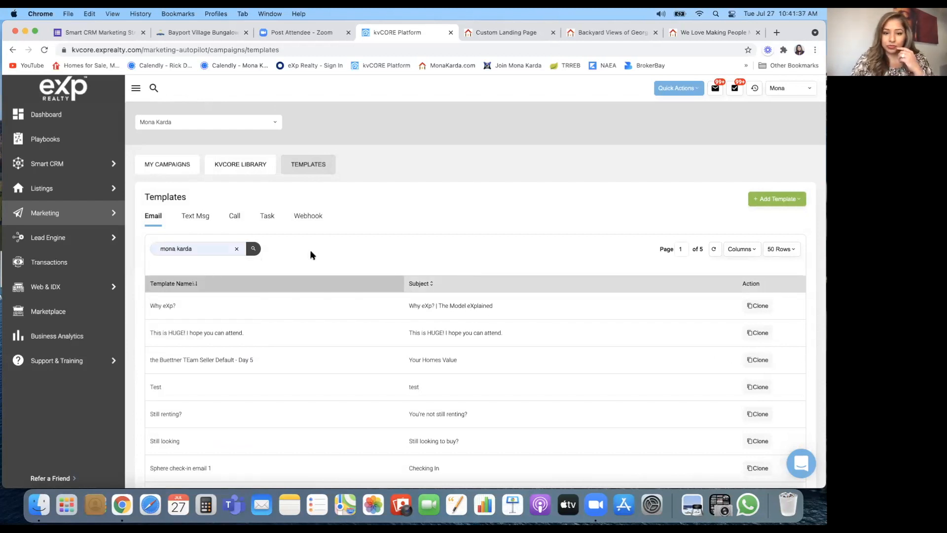
# Step: Replace the search with the agent's full name to filter the templates
pyautogui.click(207, 243)
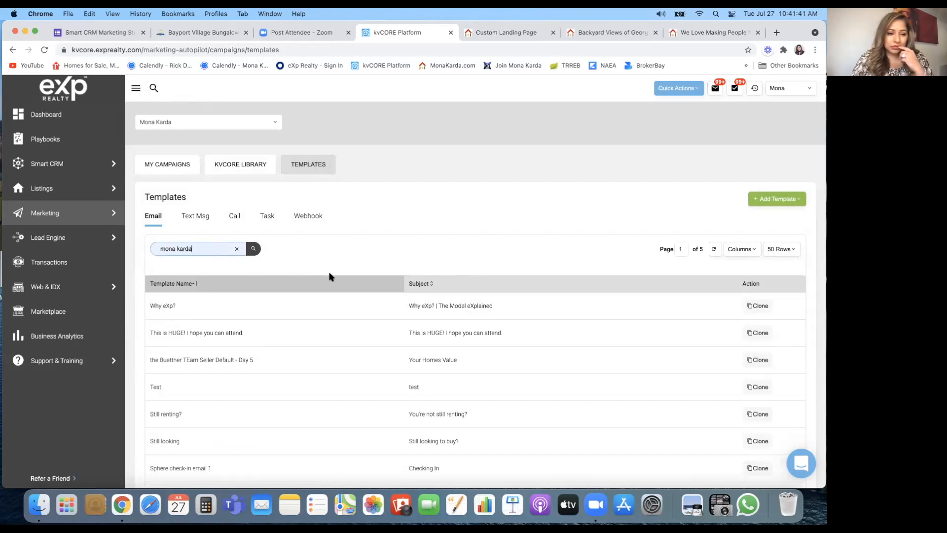
pyautogui.scroll(-10, 330, 276)
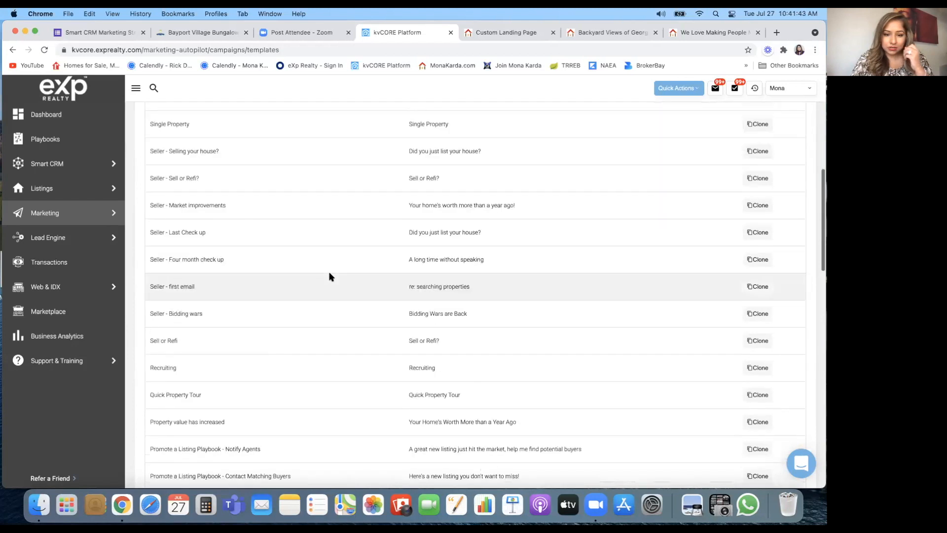
pyautogui.scroll(10, 327, 275)
pyautogui.doubleClick(204, 250)
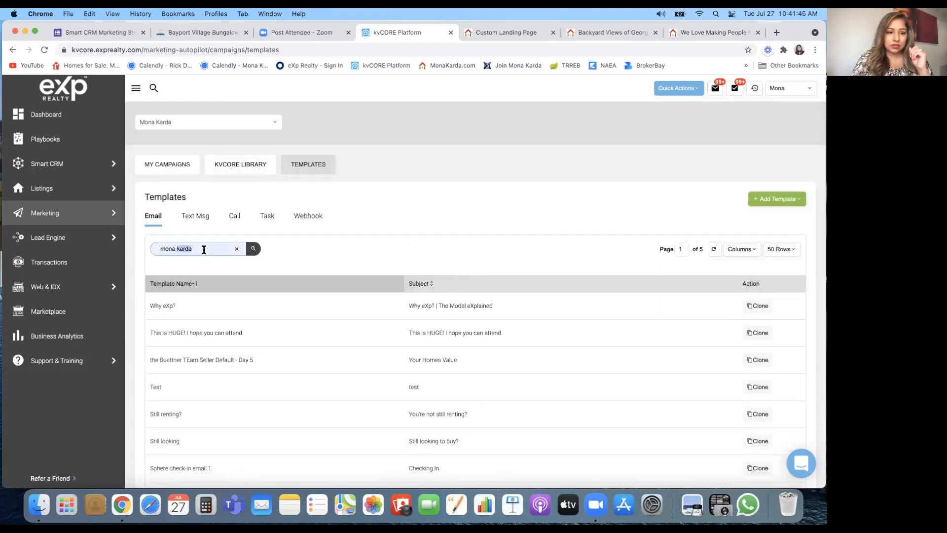
pyautogui.tripleClick(204, 250)
pyautogui.press('BackSpace')
pyautogui.click(201, 269)
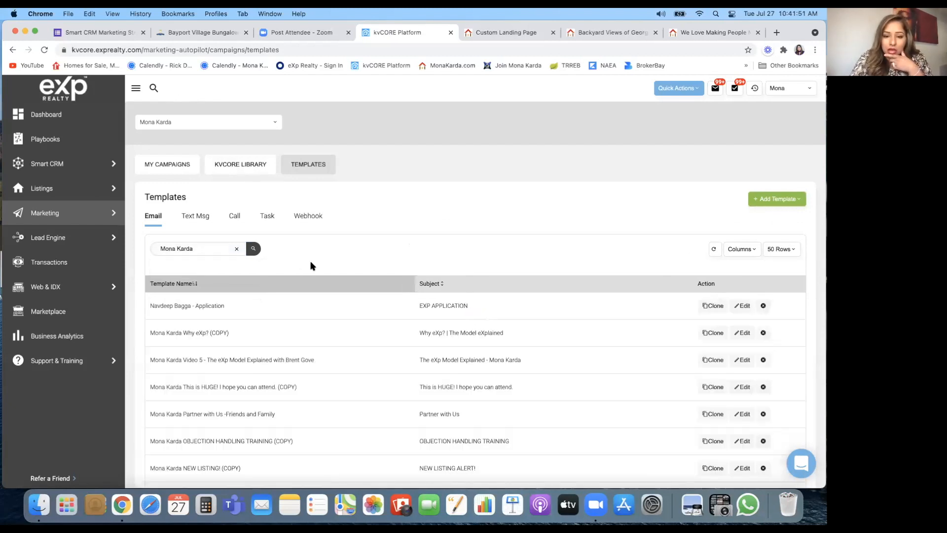
# Step: Open the Nuvo Condominiums template in the rich email editor
pyautogui.scroll(-3, 310, 267)
pyautogui.scroll(-7, 311, 266)
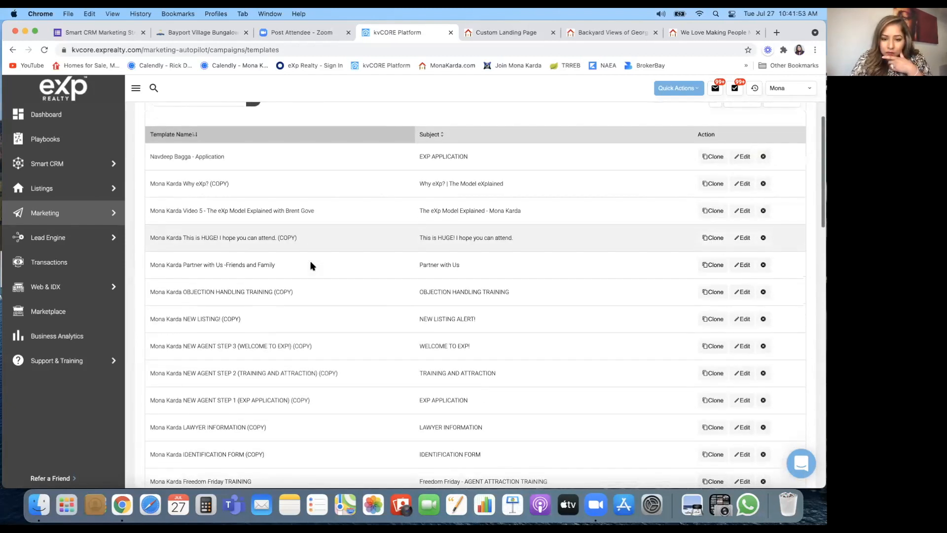
pyautogui.scroll(-6, 311, 266)
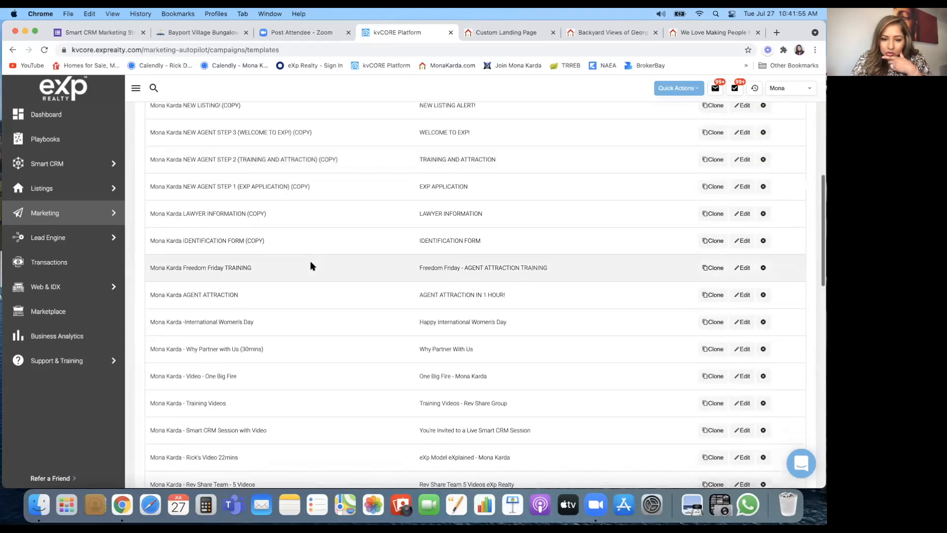
pyautogui.scroll(-5, 311, 267)
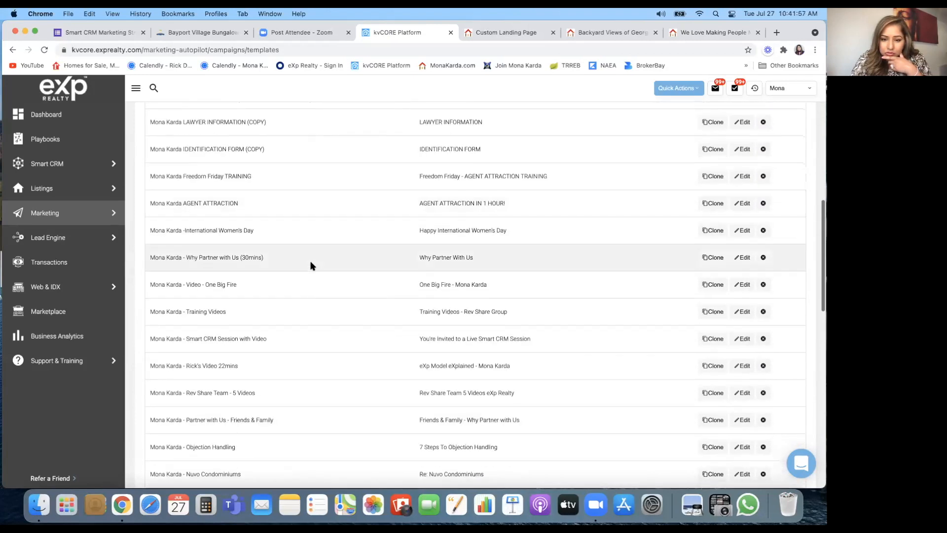
pyautogui.scroll(-1, 311, 266)
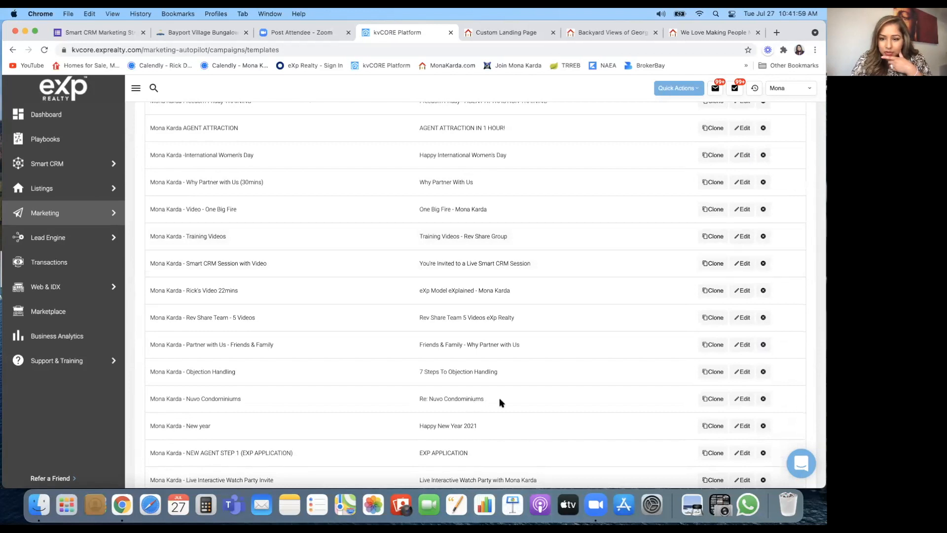
pyautogui.click(742, 400)
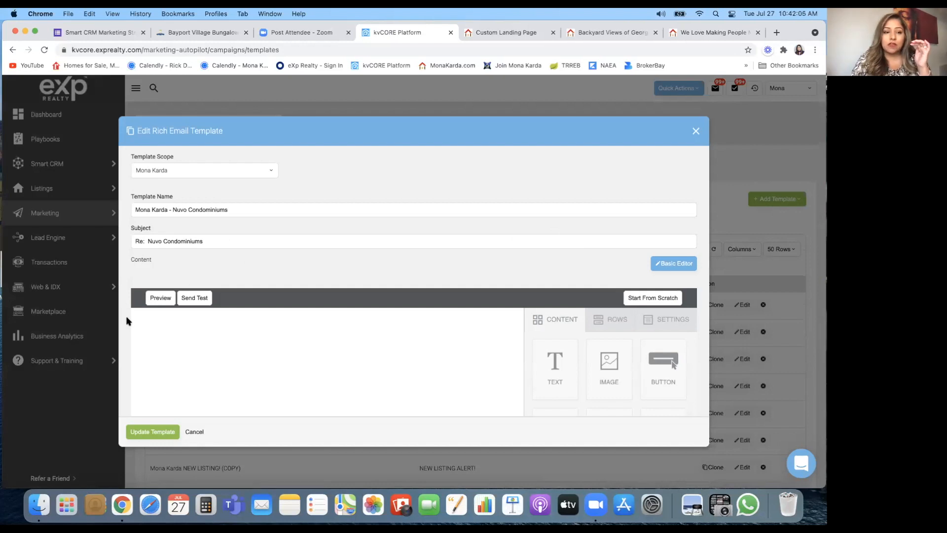
# Step: Review the Nuvo email and inspect the NUVO BROCHURE button's S3 link and #dbb353 background
pyautogui.scroll(-1, 129, 321)
pyautogui.scroll(-5, 126, 321)
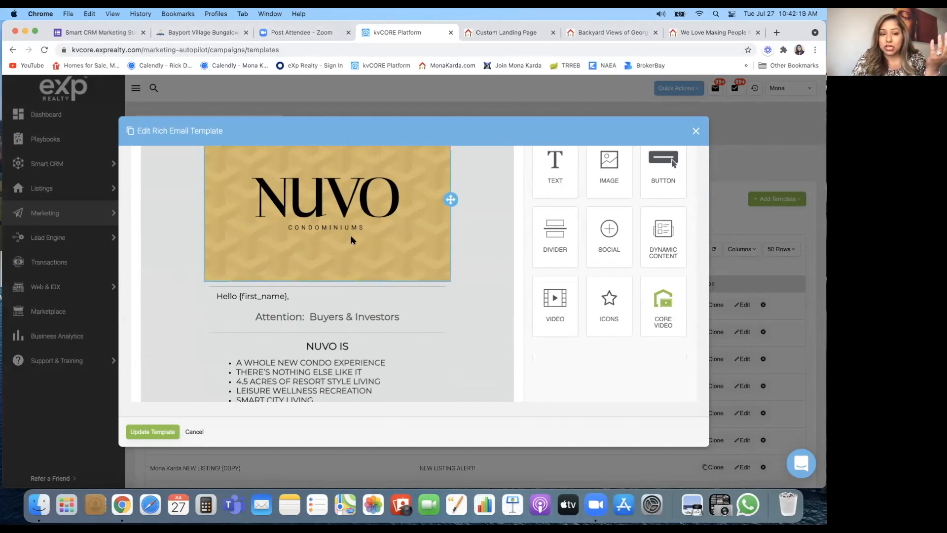
pyautogui.scroll(-3, 351, 240)
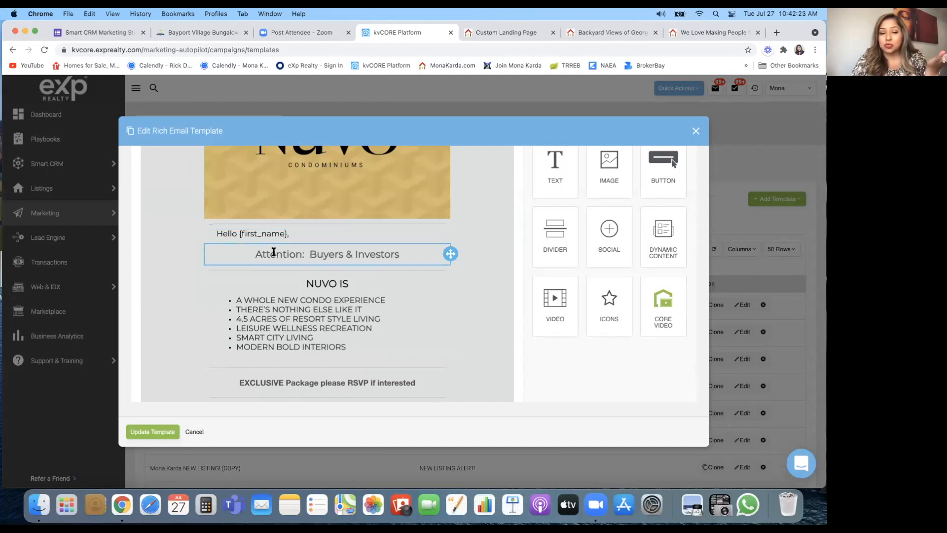
pyautogui.scroll(-2, 343, 260)
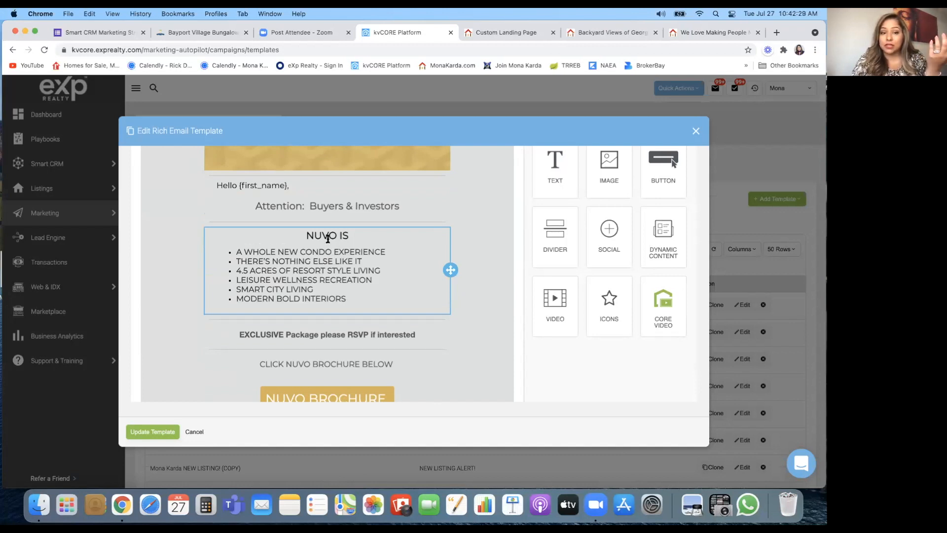
pyautogui.scroll(-2, 328, 239)
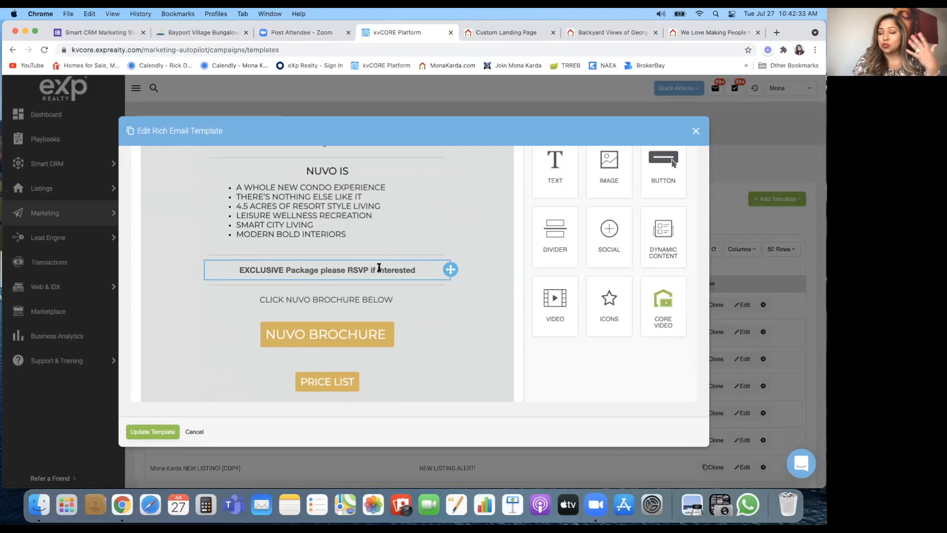
pyautogui.scroll(-2, 379, 267)
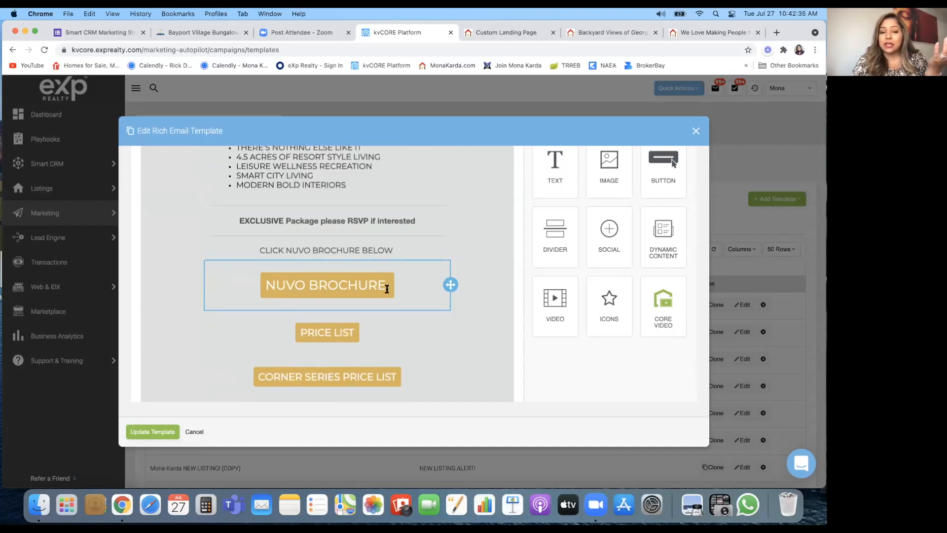
pyautogui.click(406, 292)
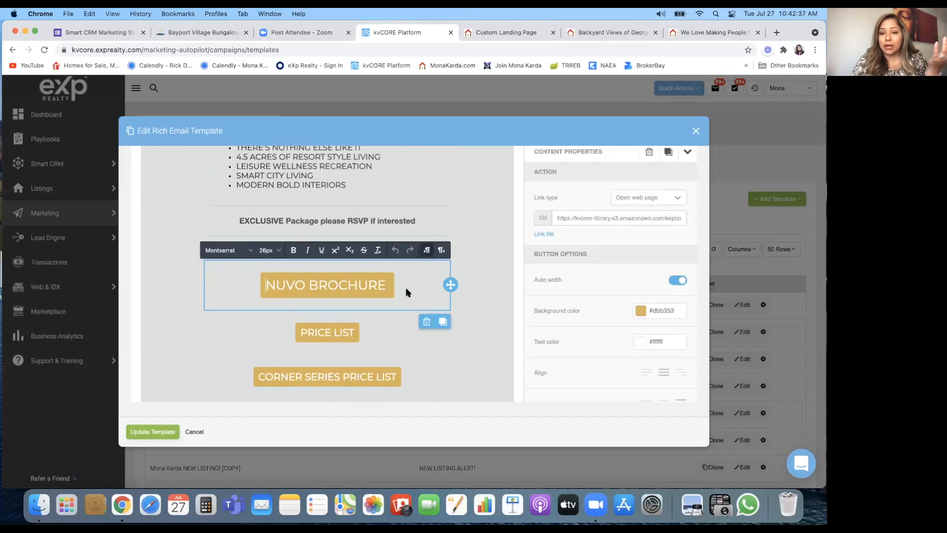
# Step: Inspect the PRICE LIST and CORNER SERIES PRICE LIST buttons' Amazon S3 link settings
pyautogui.scroll(1, 405, 293)
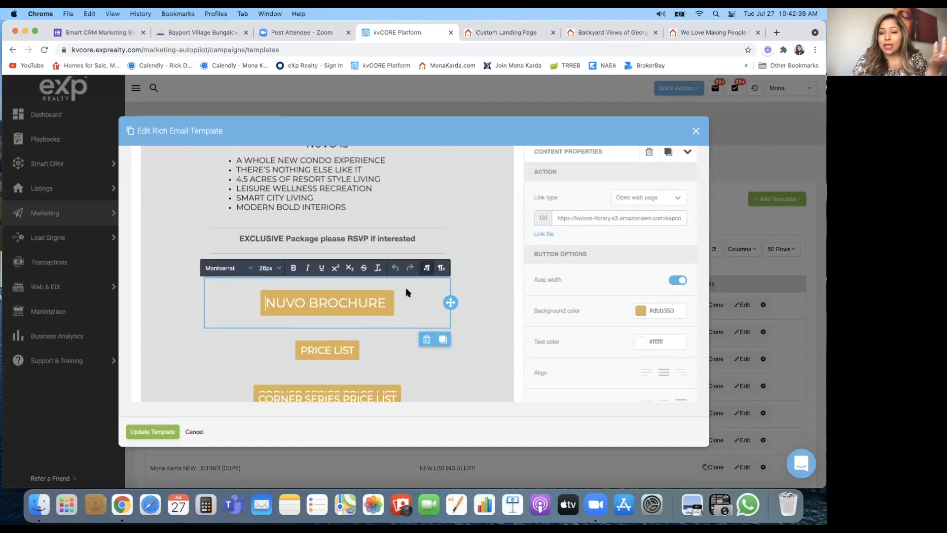
pyautogui.scroll(-2, 365, 272)
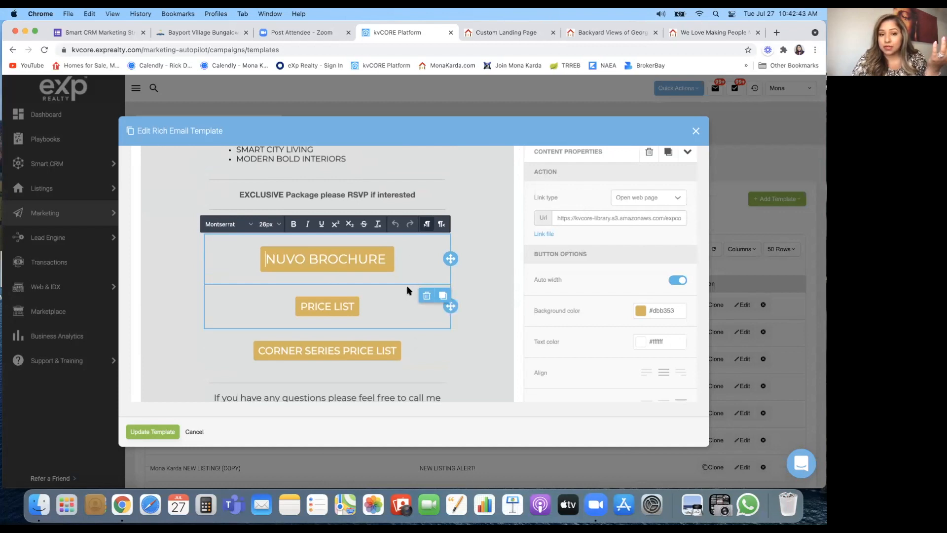
pyautogui.scroll(-1, 409, 289)
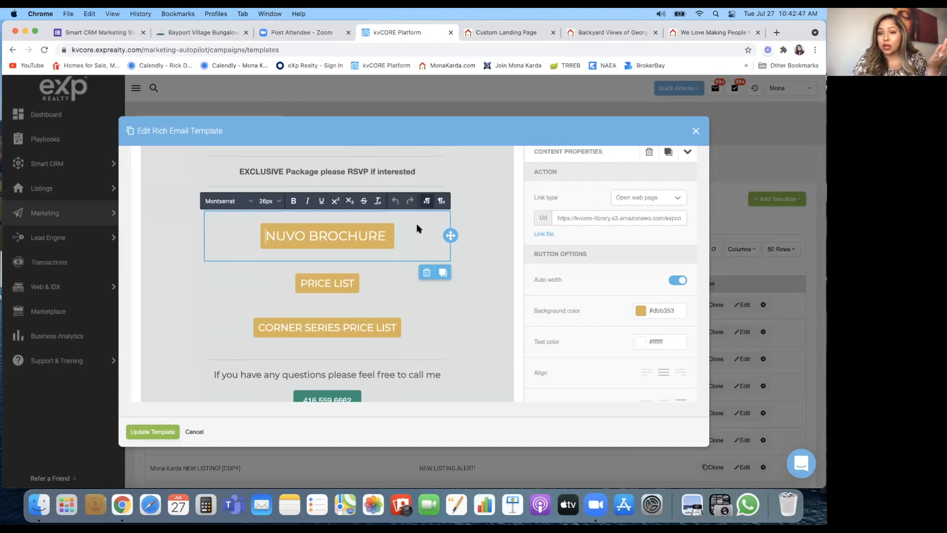
pyautogui.scroll(-1, 417, 228)
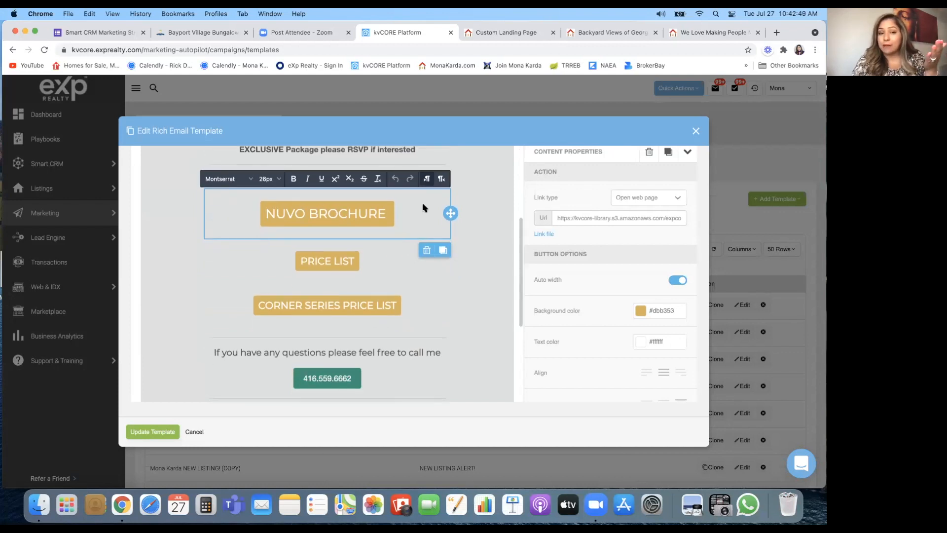
pyautogui.click(373, 271)
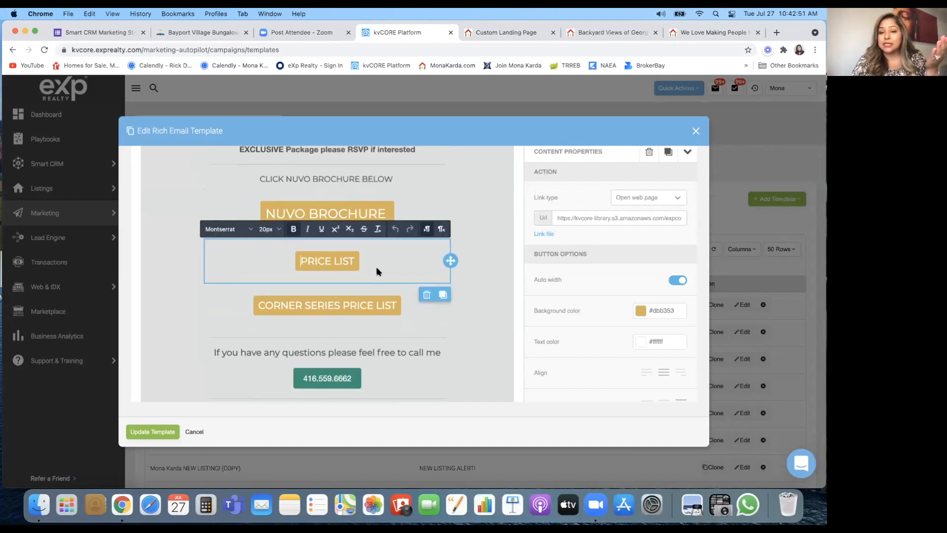
pyautogui.scroll(-1, 381, 267)
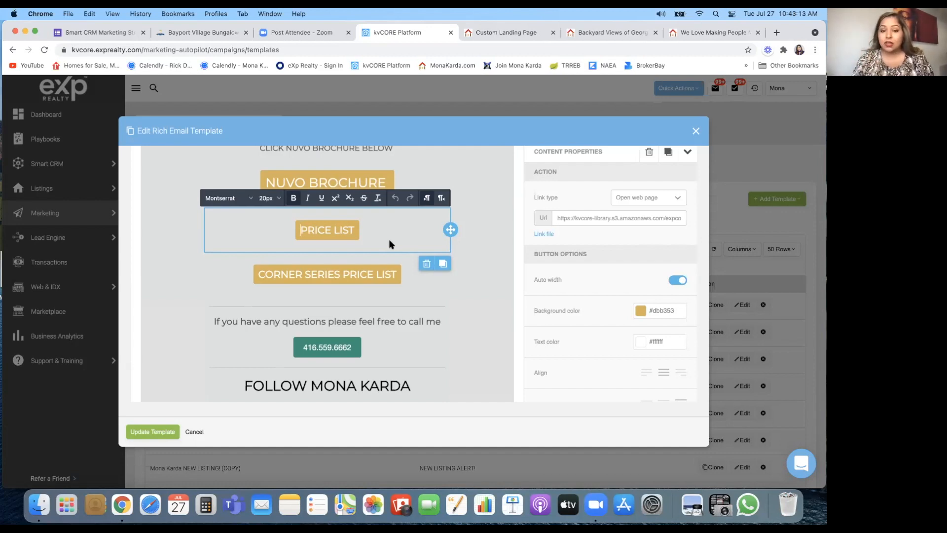
pyautogui.click(419, 280)
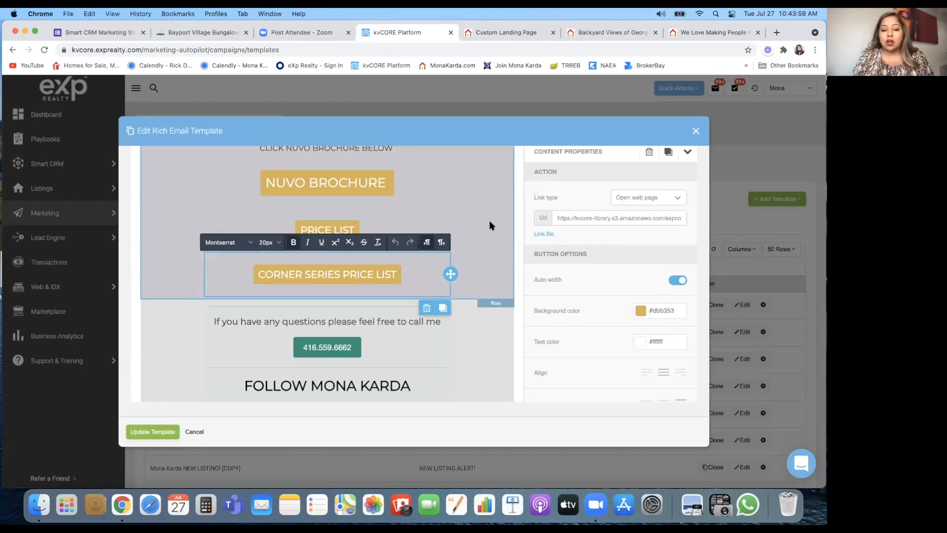
# Step: Review the email down to its closing banner and back, then cancel the editor
pyautogui.scroll(1, 488, 225)
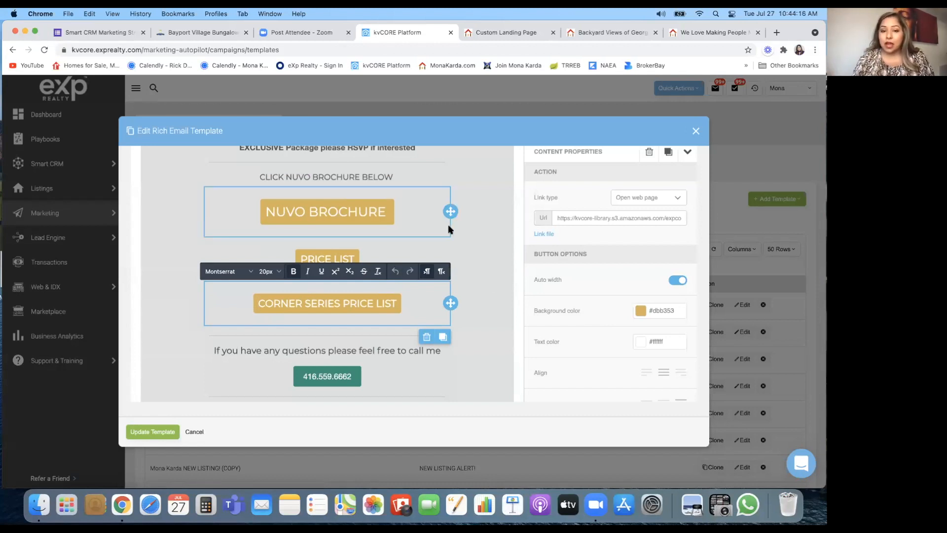
pyautogui.scroll(-5, 480, 303)
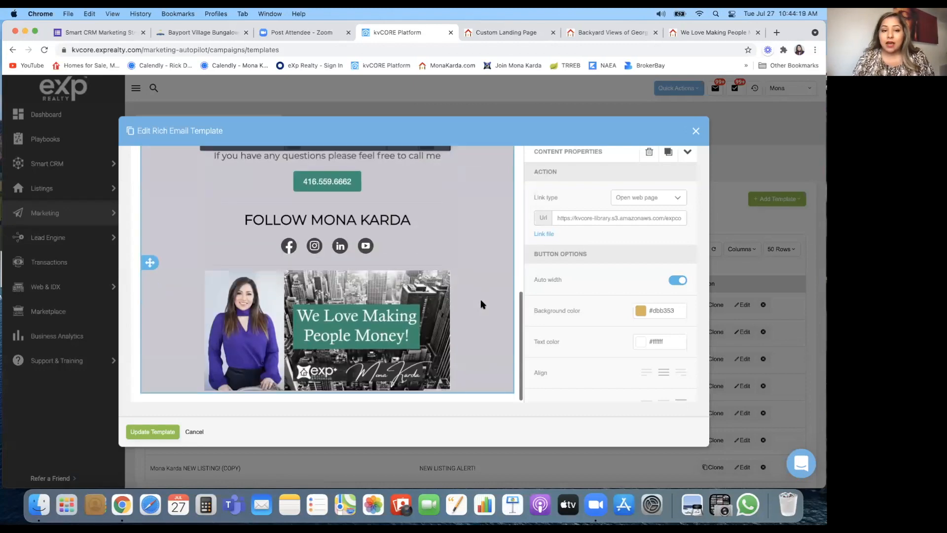
pyautogui.scroll(3, 402, 196)
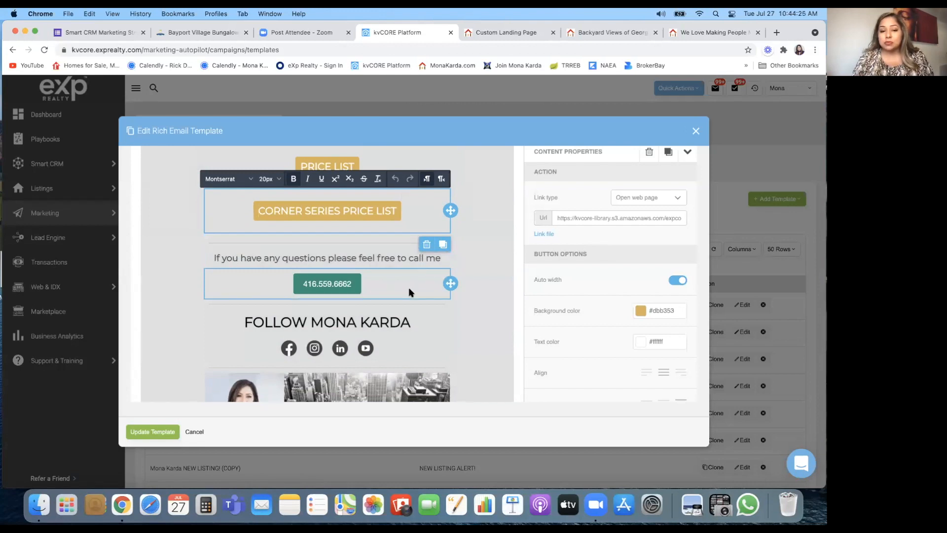
pyautogui.scroll(-3, 463, 339)
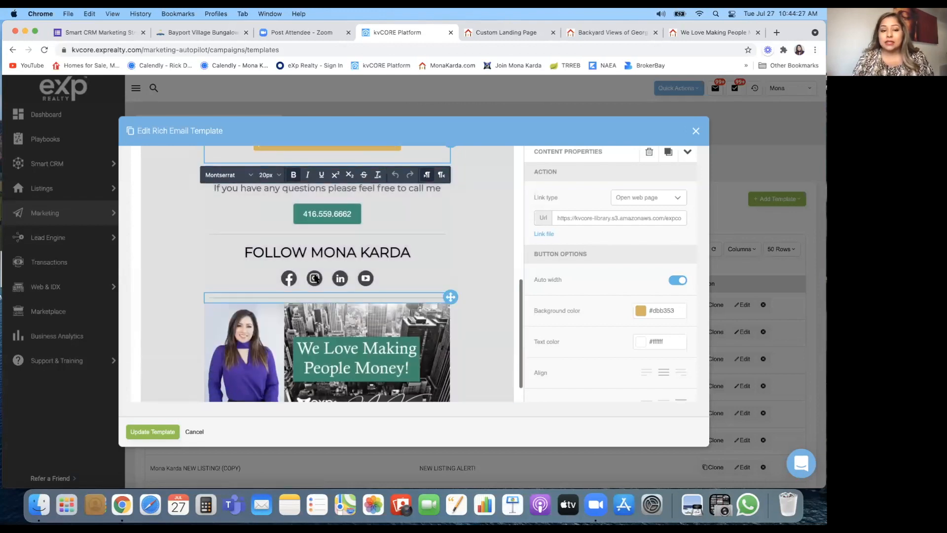
pyautogui.scroll(-1, 432, 296)
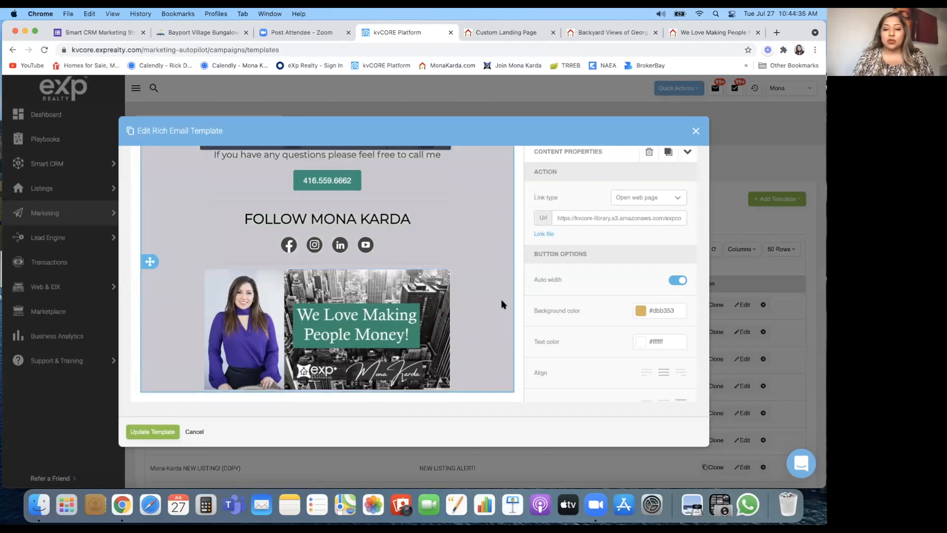
pyautogui.scroll(4, 501, 303)
pyautogui.scroll(10, 501, 300)
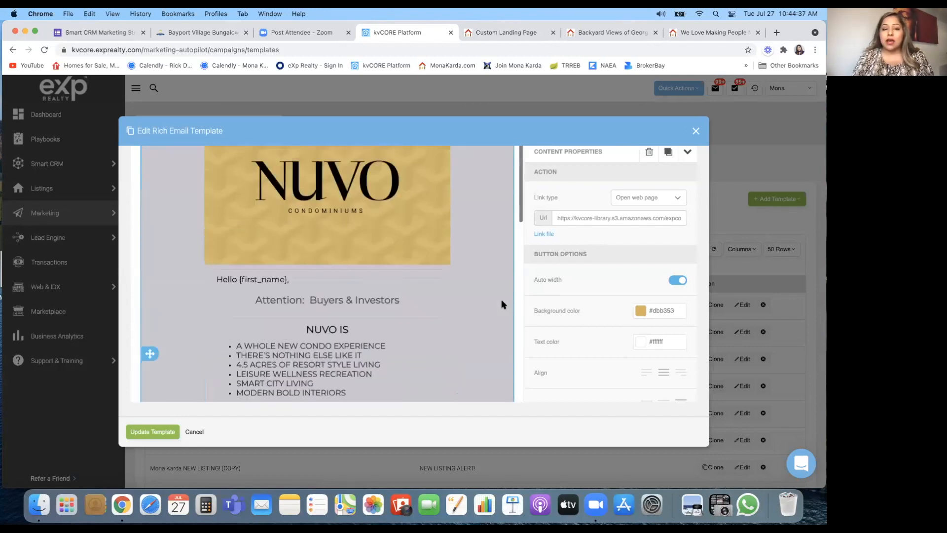
pyautogui.scroll(1, 245, 200)
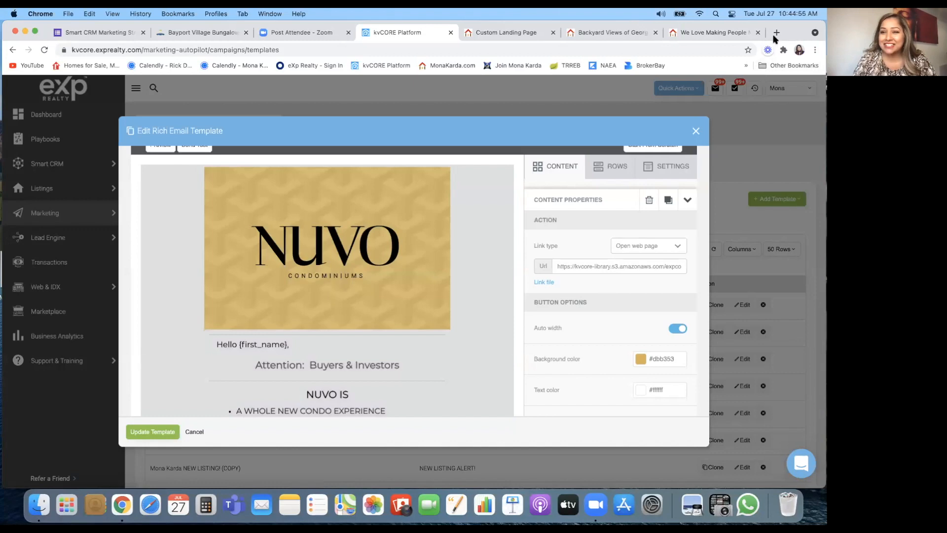
pyautogui.click(695, 131)
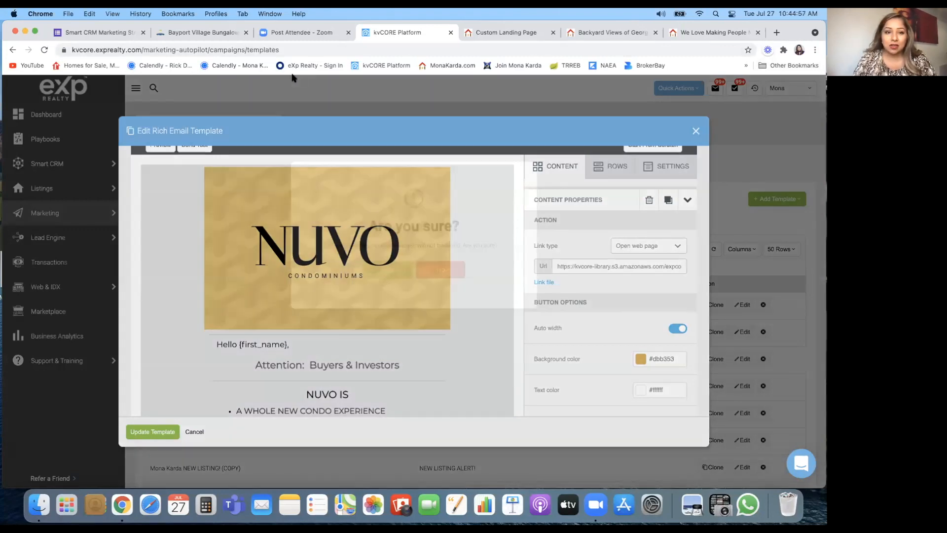